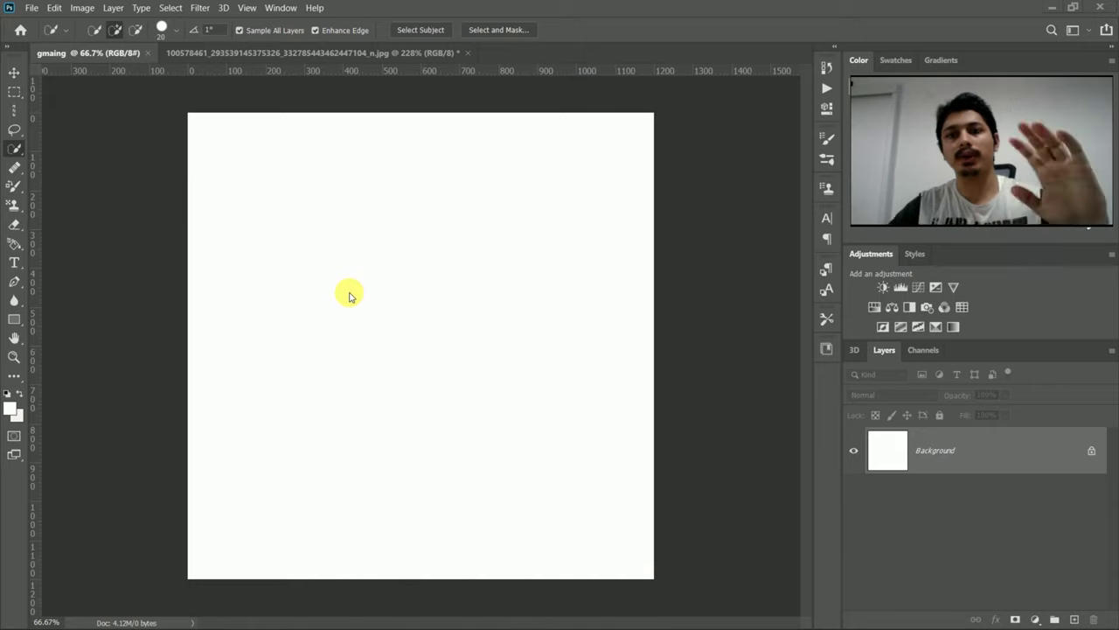
In the portrait photo, Quick Select the man's head from the hair down to the neck
click(316, 54)
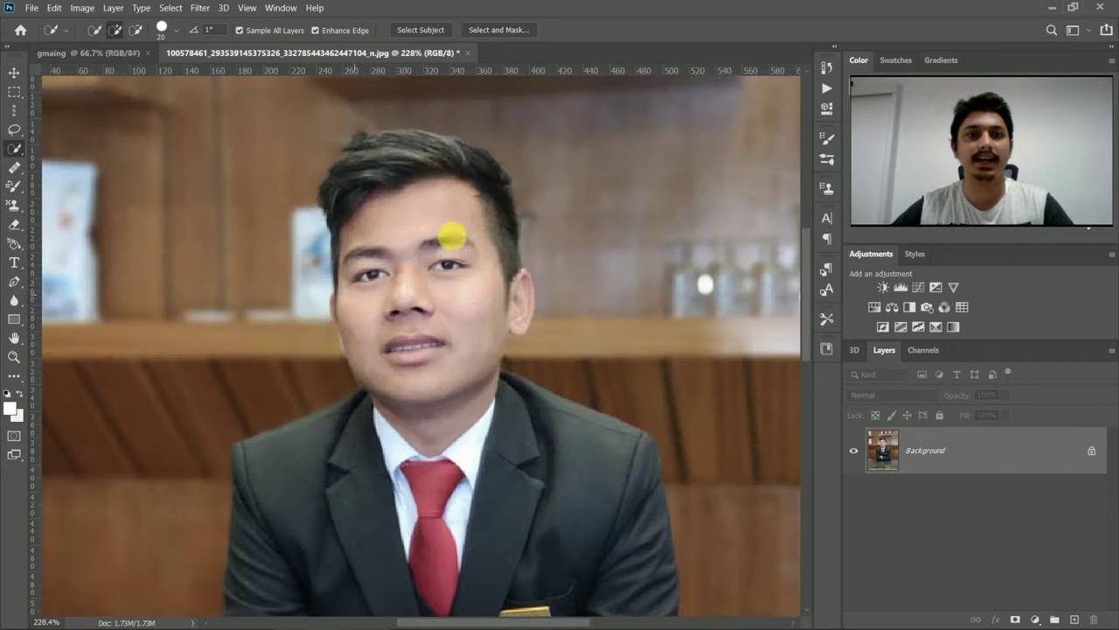
scroll(457, 313, up, 1)
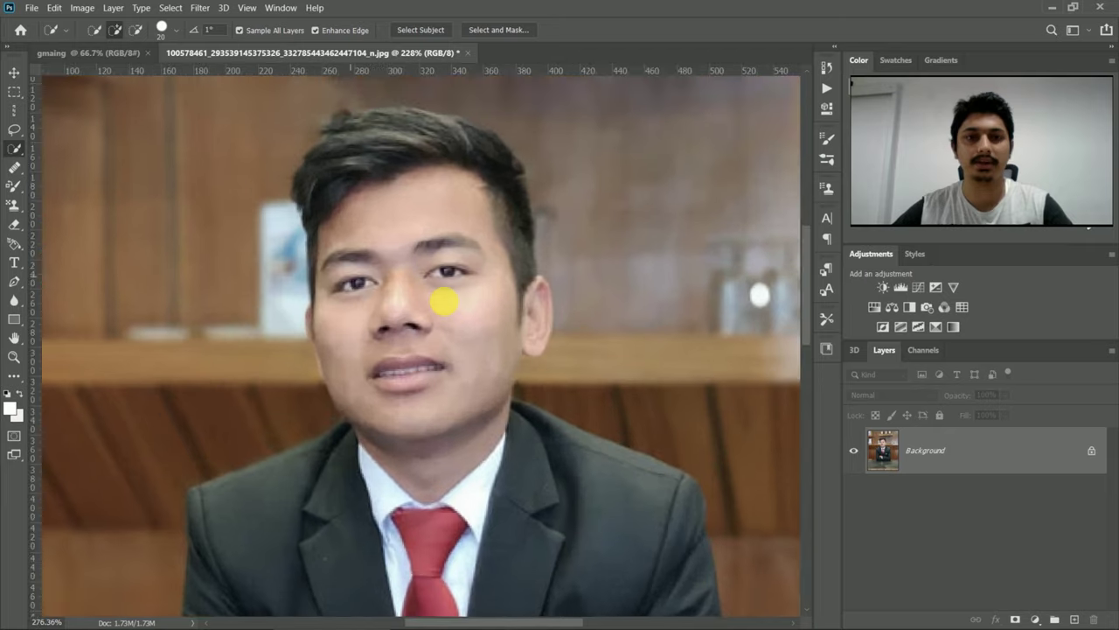
scroll(459, 315, up, 1)
scroll(462, 318, up, 1)
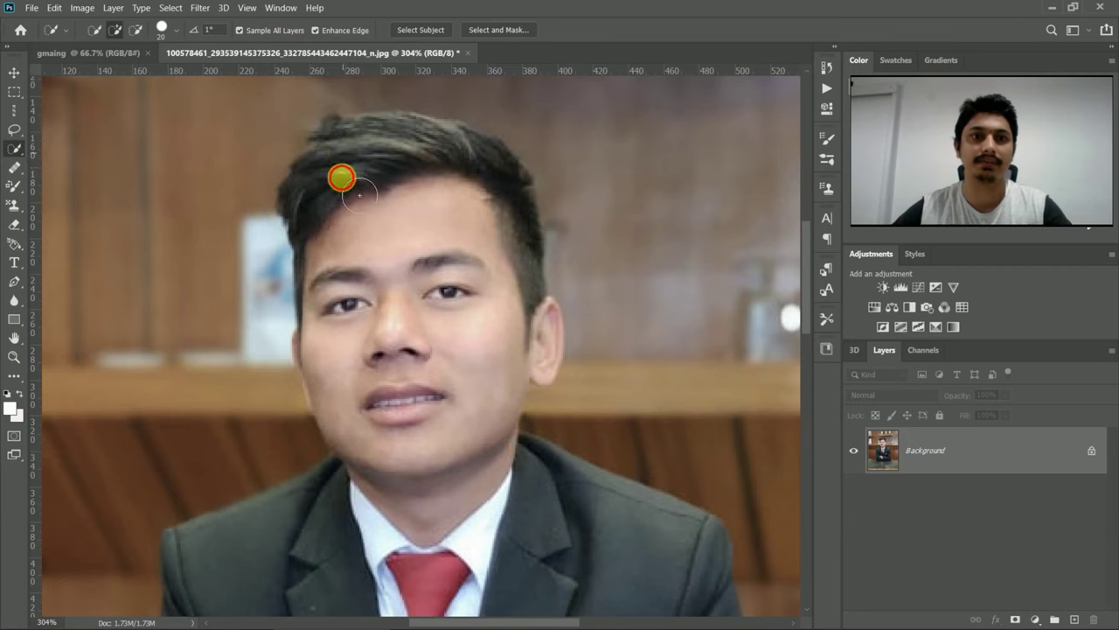
mouse_move(341, 179)
mouse_down()
mouse_move(344, 302)
mouse_move(395, 409)
mouse_move(519, 306)
mouse_move(517, 325)
mouse_move(500, 254)
mouse_move(515, 237)
mouse_move(498, 200)
mouse_move(342, 137)
mouse_move(373, 388)
mouse_move(341, 423)
mouse_move(407, 492)
mouse_move(398, 523)
mouse_move(340, 505)
mouse_move(338, 495)
mouse_move(517, 446)
mouse_move(545, 455)
mouse_move(485, 291)
mouse_up()
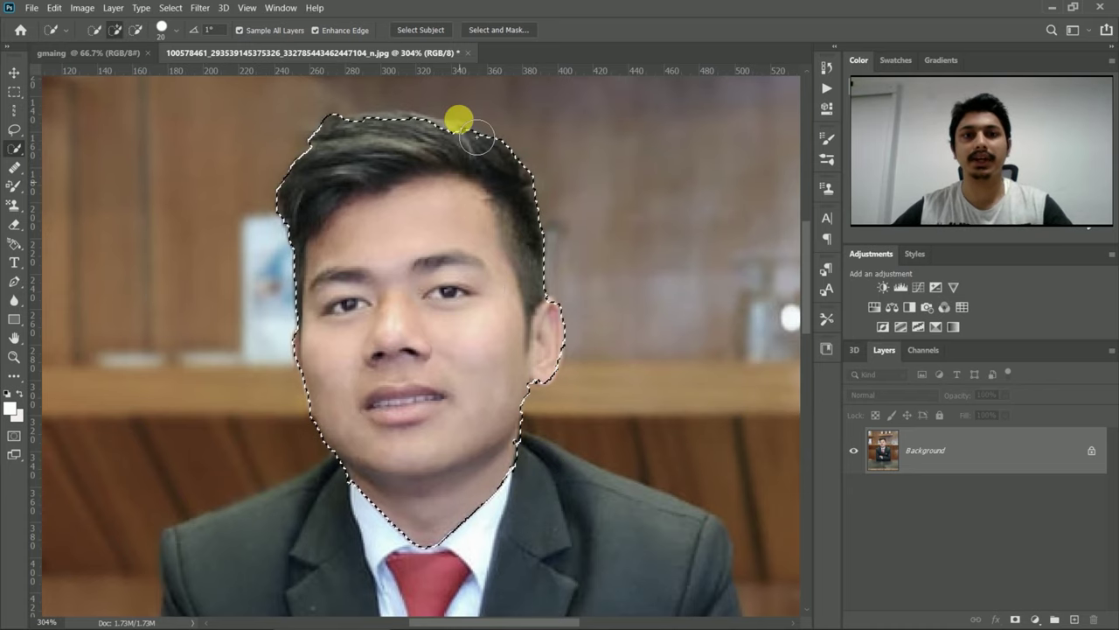
Copy the selected head onto Layer 1 and hide the original Background photo
key(ctrl+j)
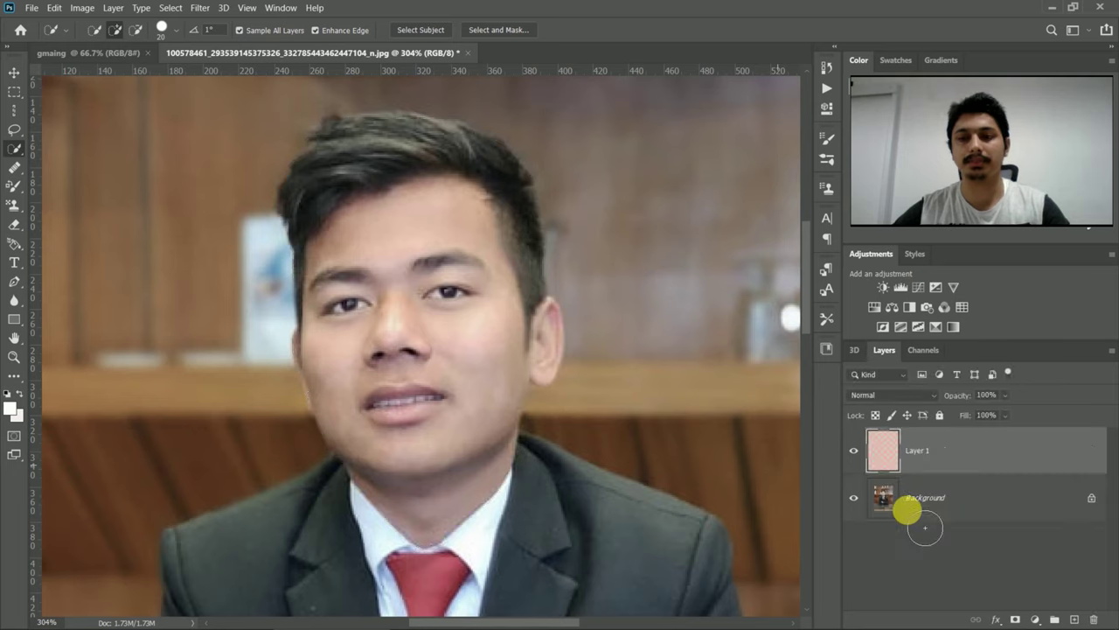
click(855, 498)
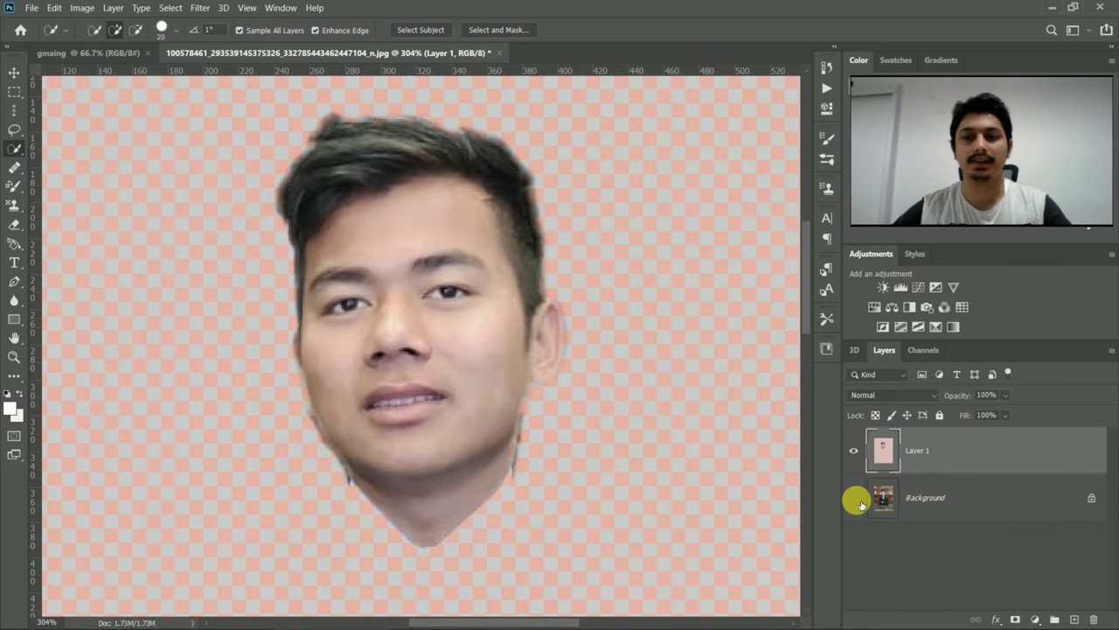
scroll(480, 446, down, 3)
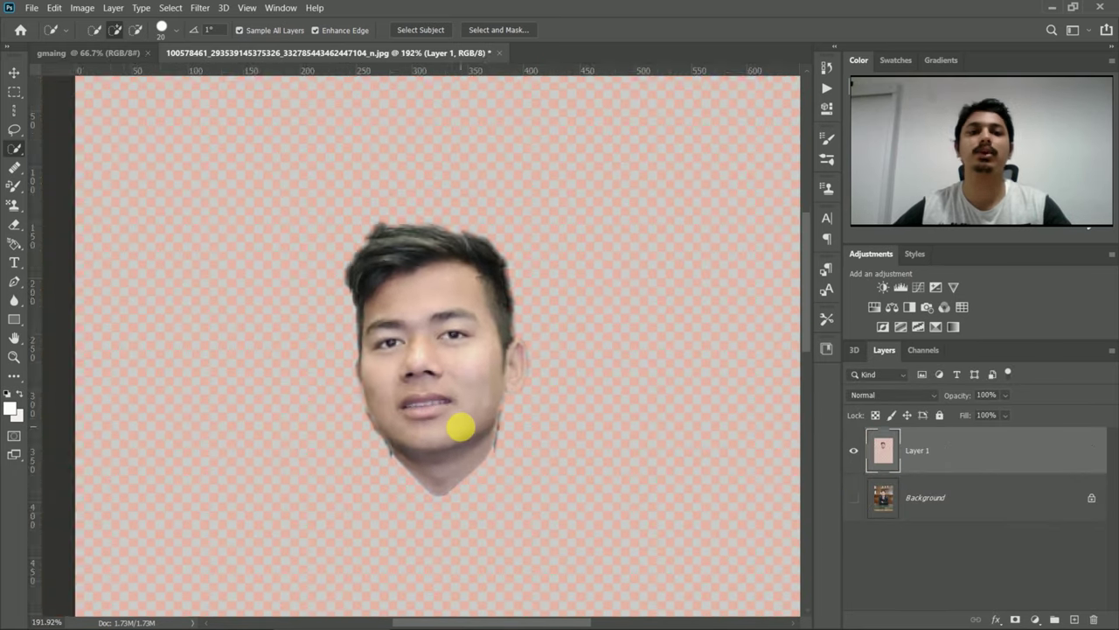
scroll(461, 426, up, 2)
scroll(461, 427, up, 1)
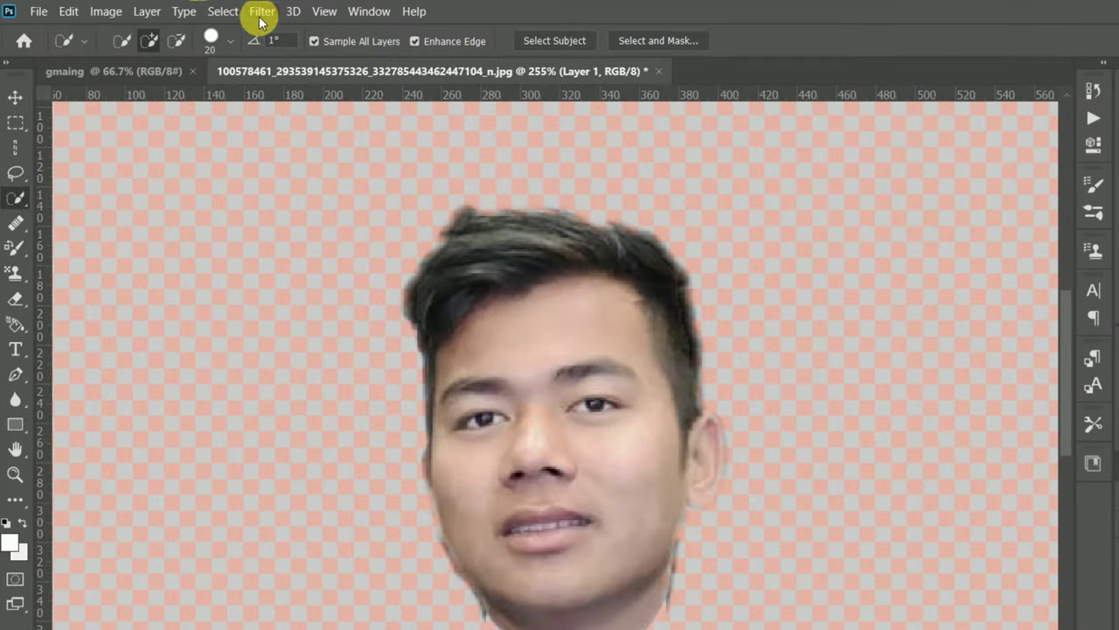
click(260, 14)
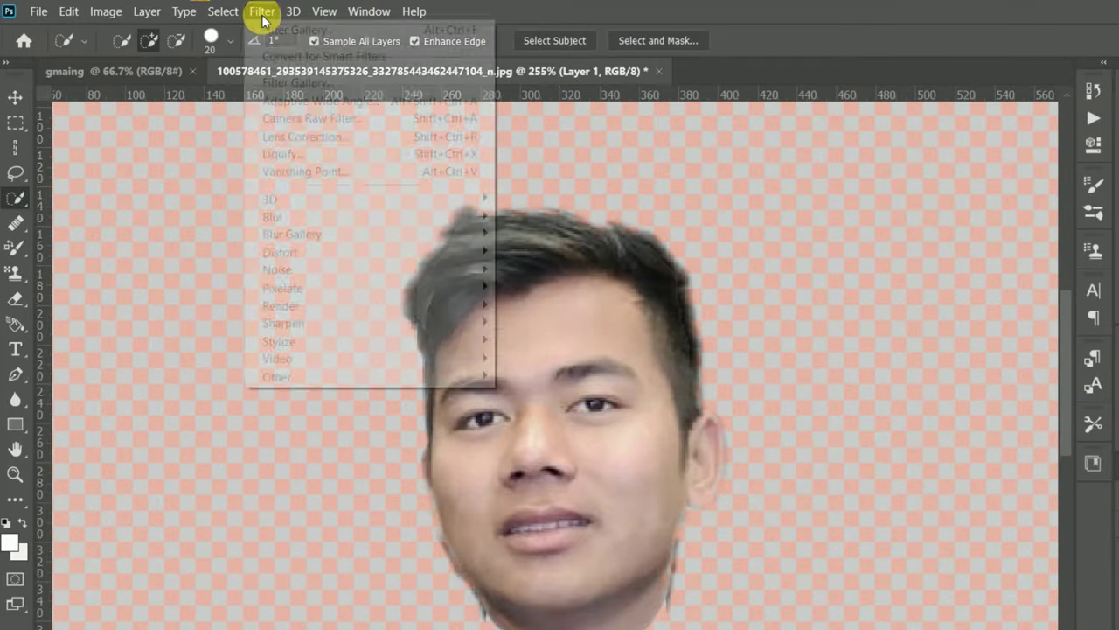
Liquify the cut-out head, pushing the hair slightly upward with a size-30 Forward Warp brush
click(282, 154)
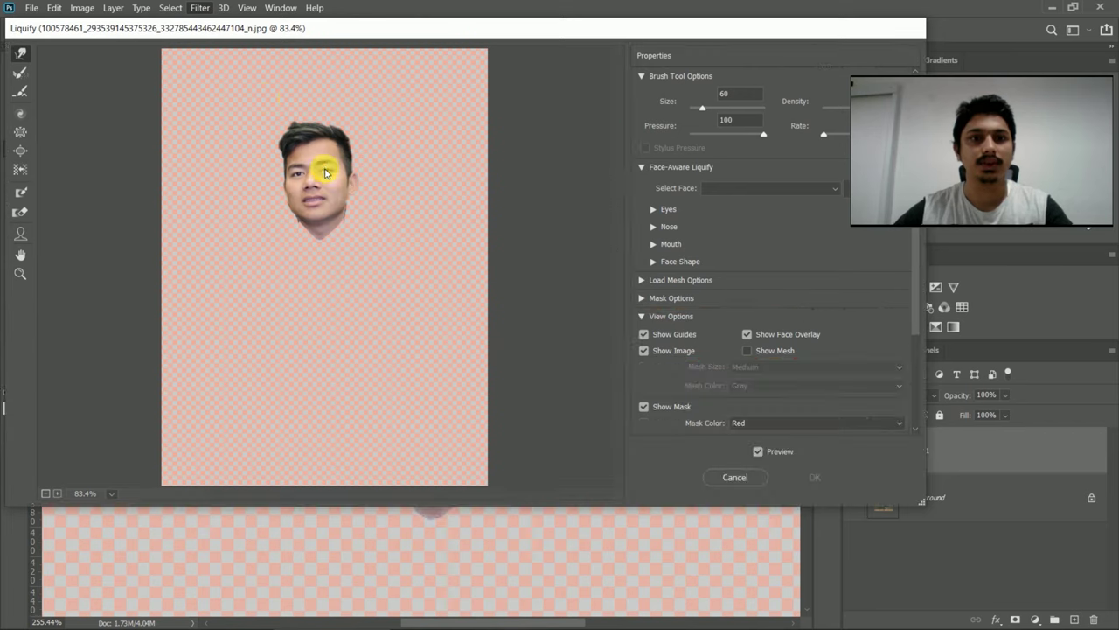
scroll(322, 175, up, 1)
scroll(317, 187, up, 1)
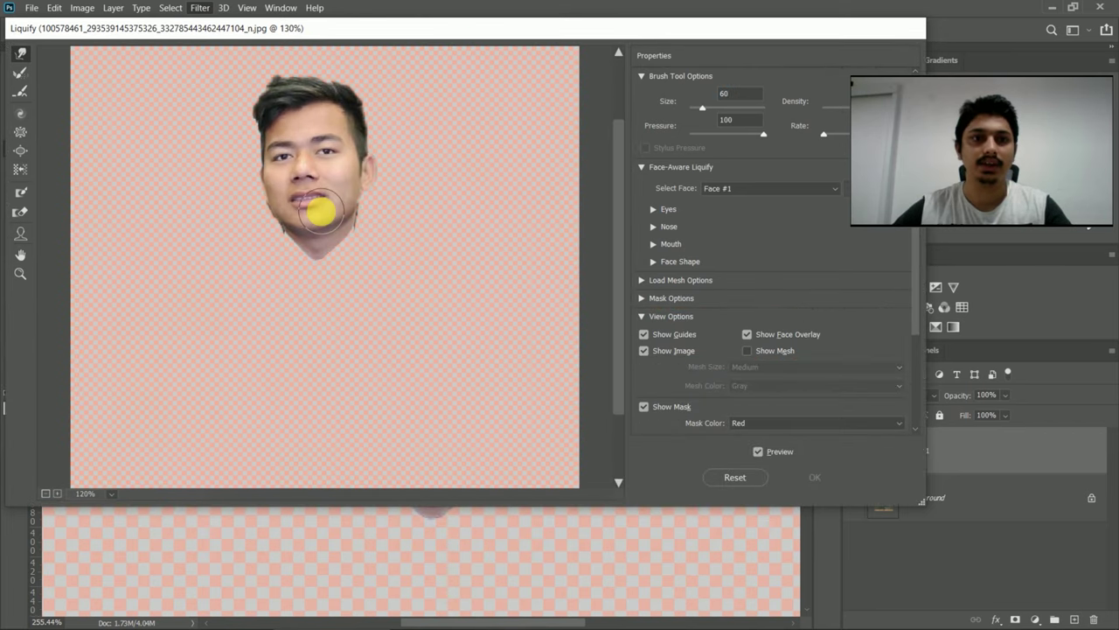
scroll(317, 234, up, 2)
scroll(315, 229, up, 2)
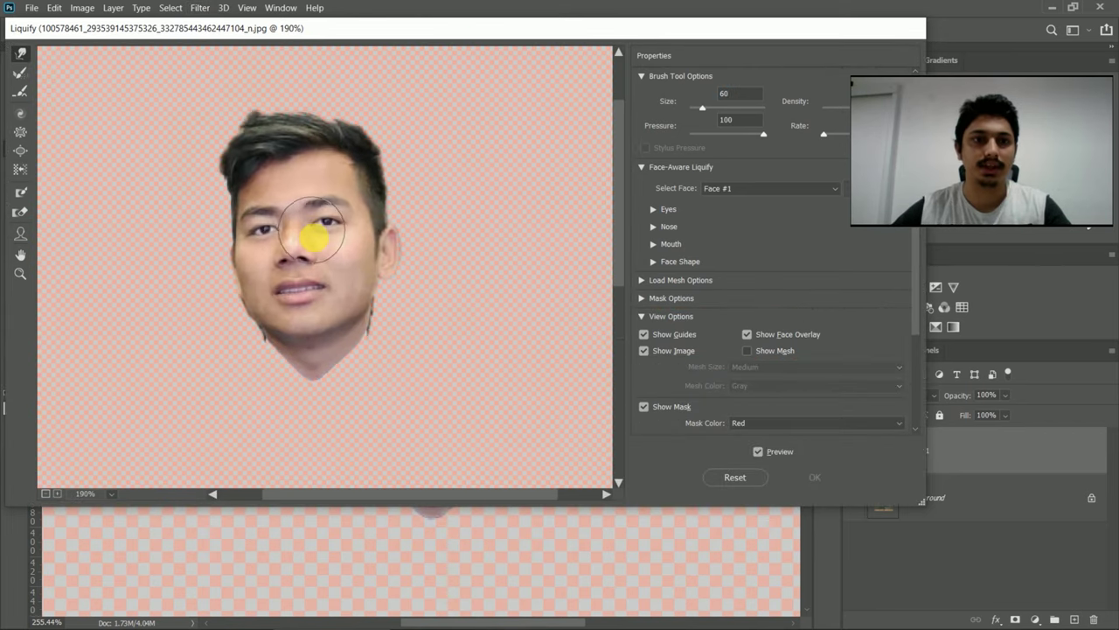
key(bracketleft)
key(bracketleft)
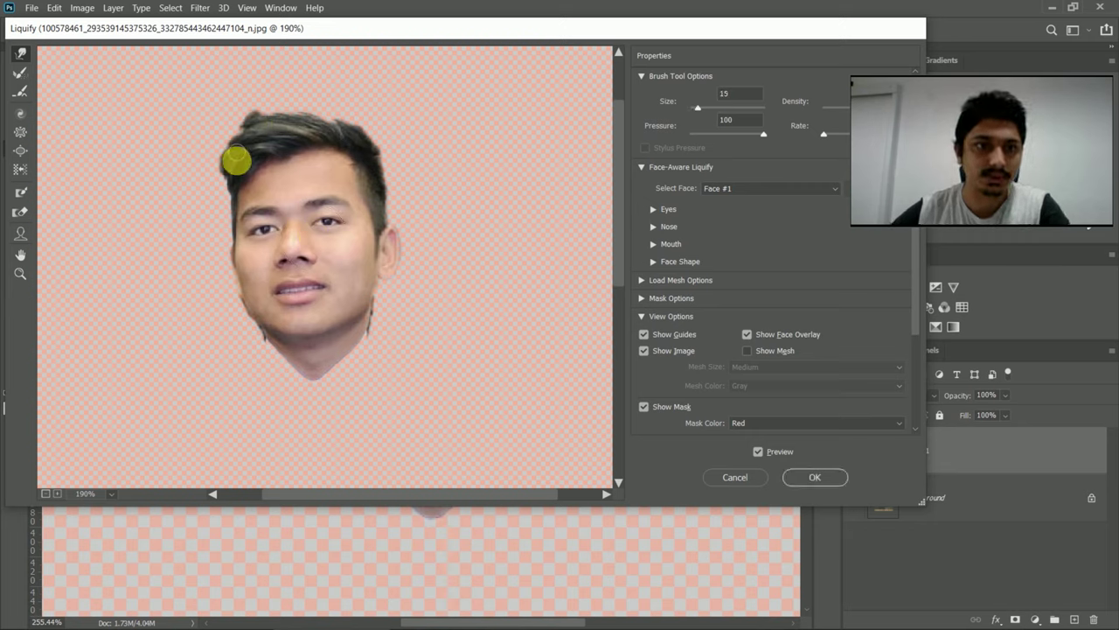
key(bracketright)
key(bracketright)
key(bracketright)
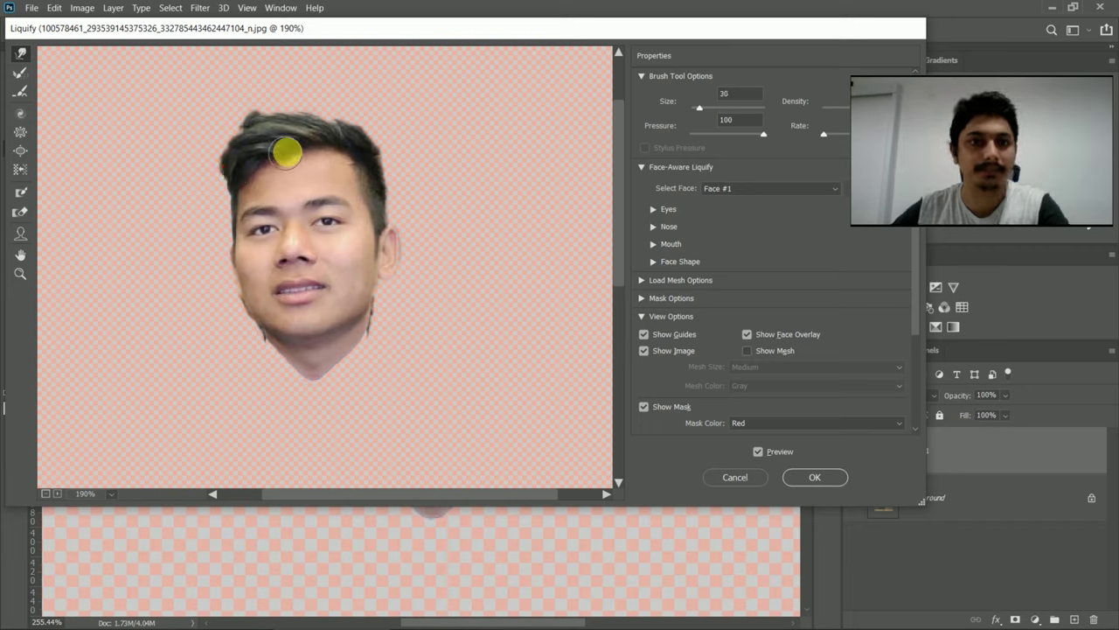
mouse_move(293, 149)
mouse_down()
mouse_move(286, 116)
mouse_move(247, 164)
mouse_move(365, 154)
mouse_move(320, 147)
mouse_up()
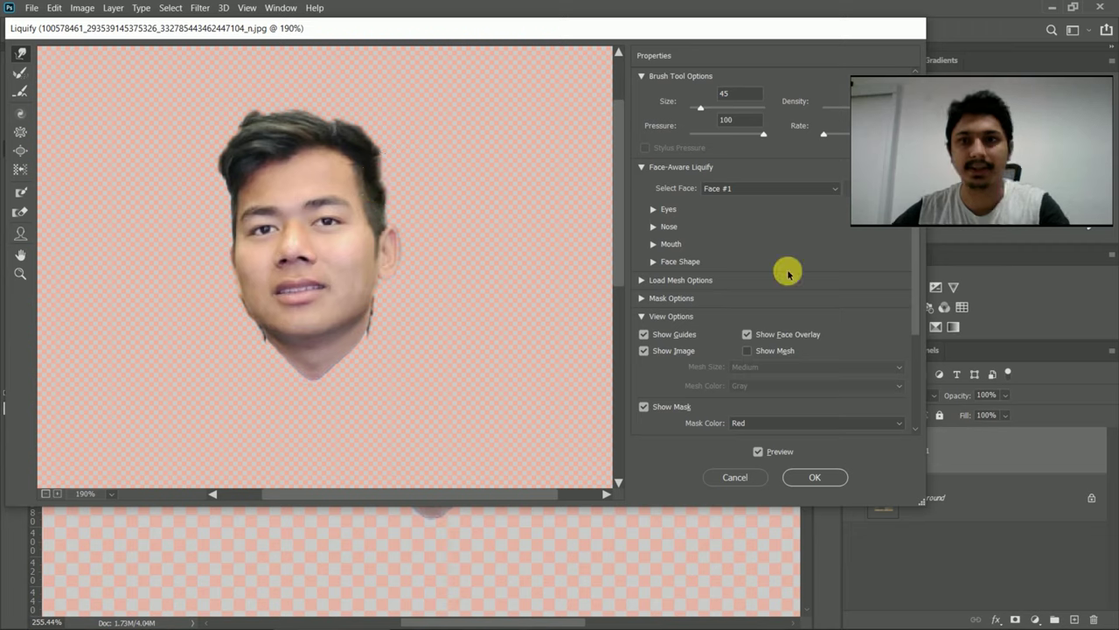
click(801, 475)
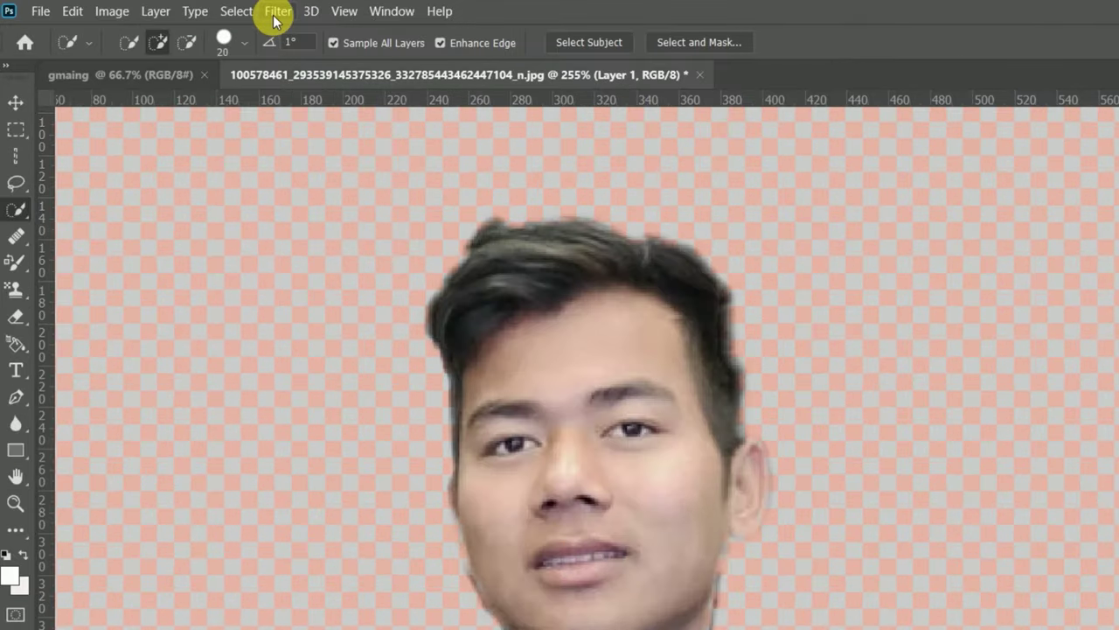
In the Filter Gallery, compare Paint Daubs, Palette Knife and Plastic Wrap, then apply Poster Edges
click(276, 12)
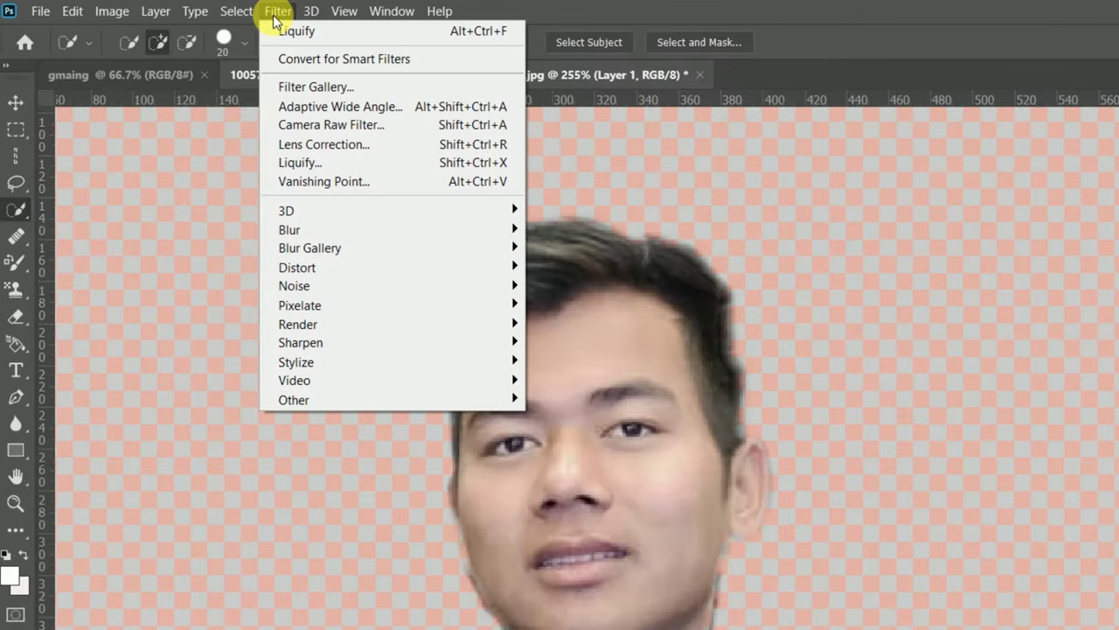
click(319, 85)
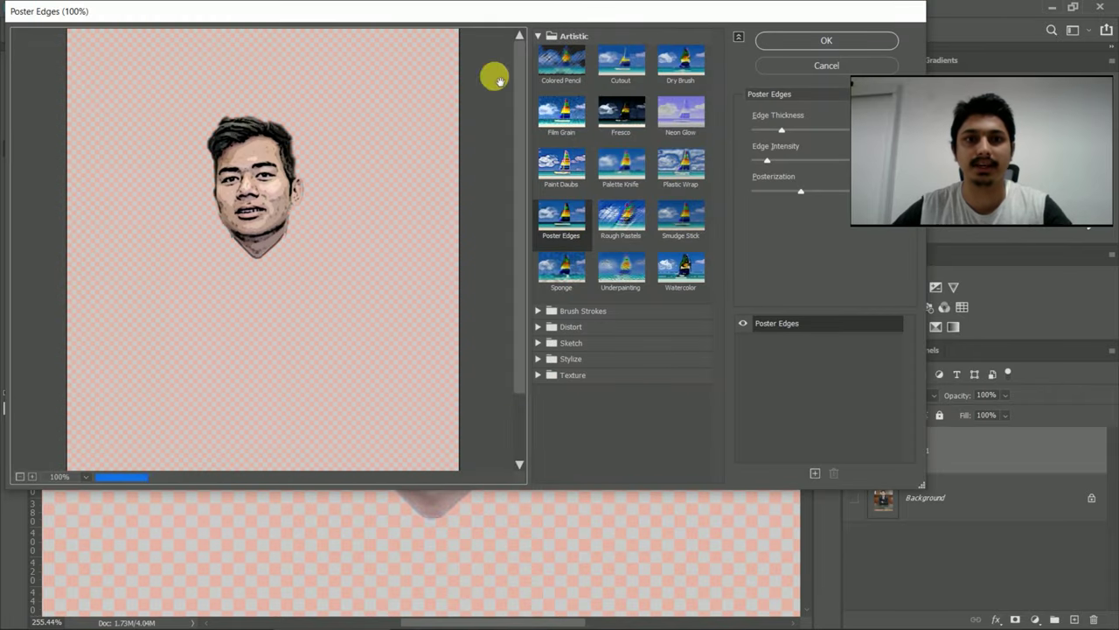
scroll(264, 184, up, 1)
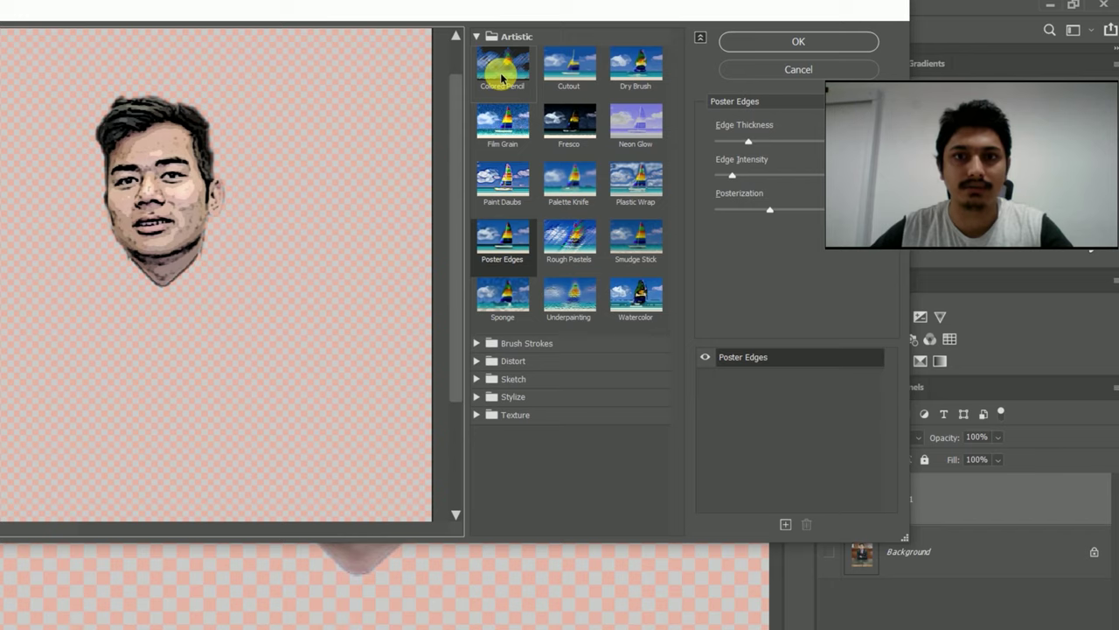
click(508, 189)
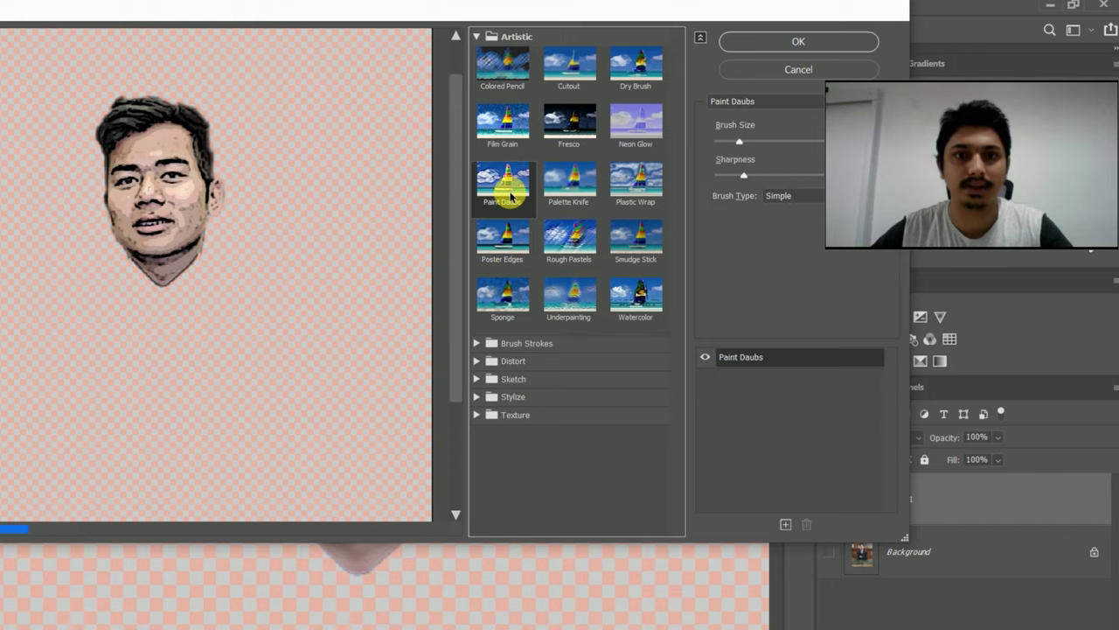
click(579, 188)
click(625, 208)
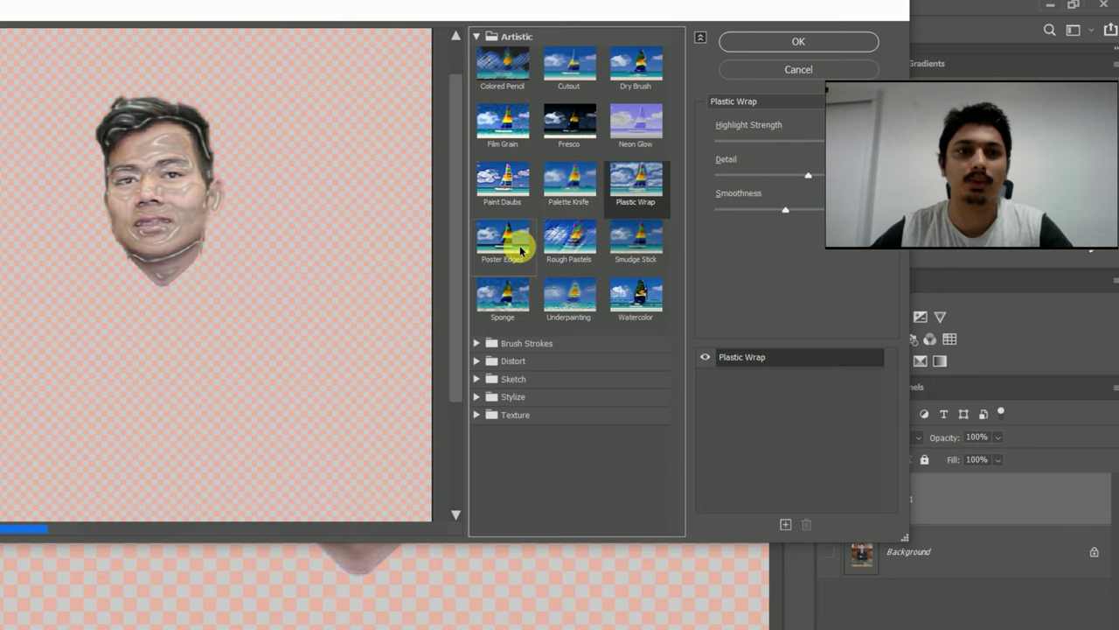
click(507, 242)
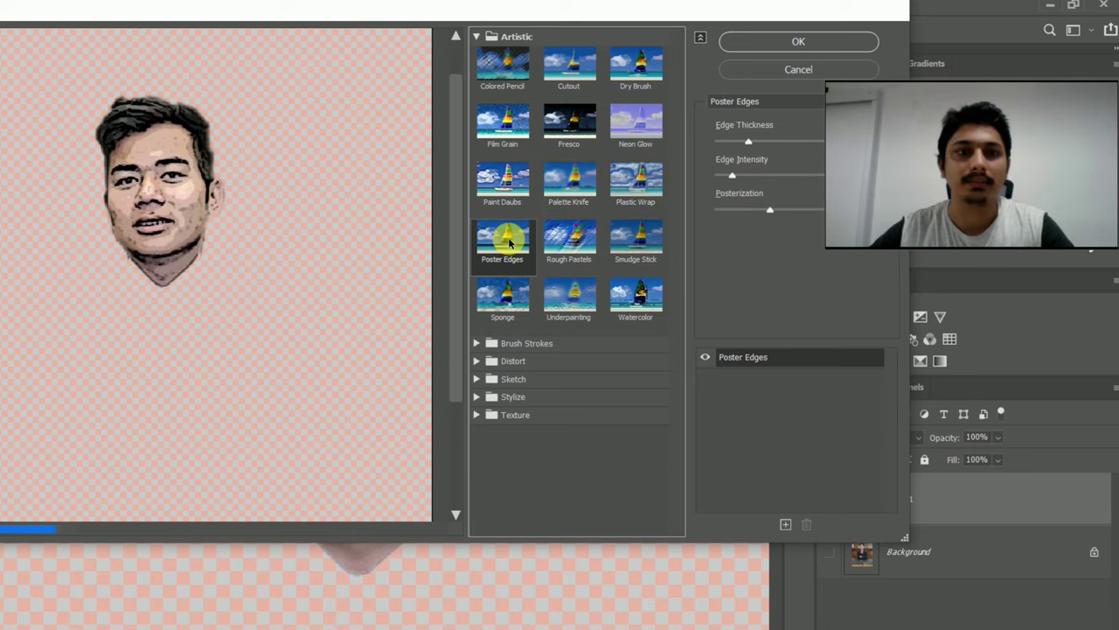
scroll(148, 181, up, 1)
scroll(149, 181, up, 1)
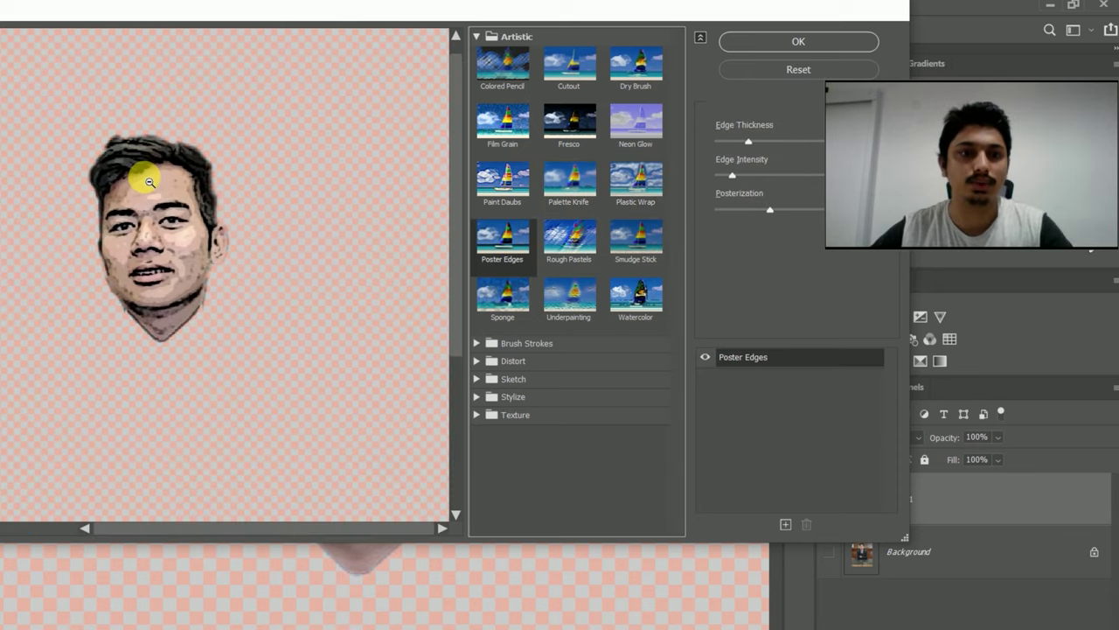
scroll(150, 182, up, 2)
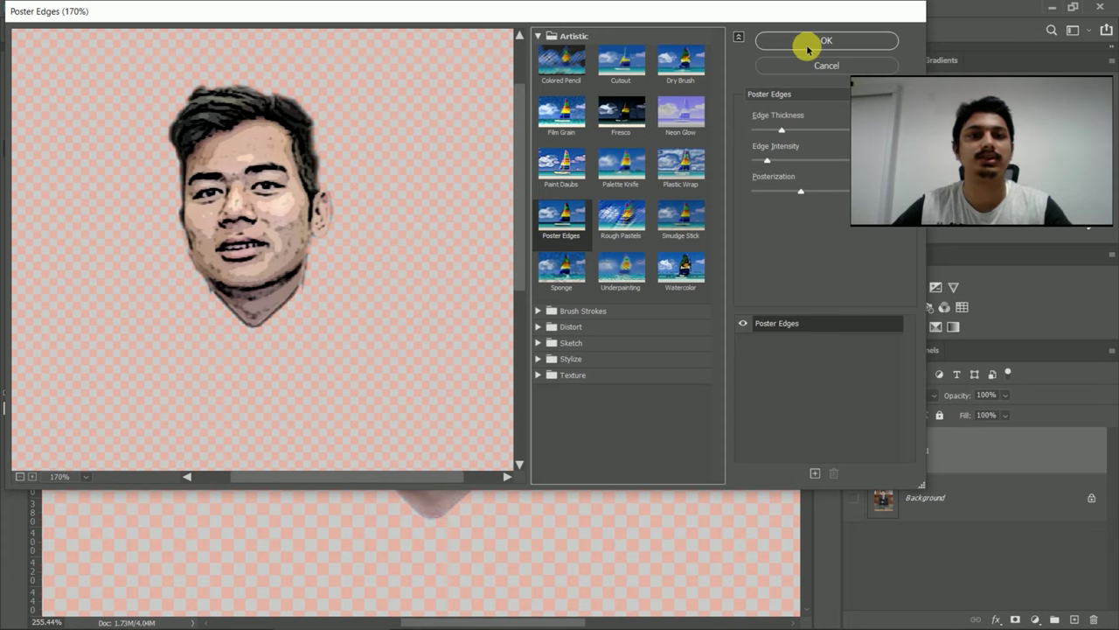
click(808, 44)
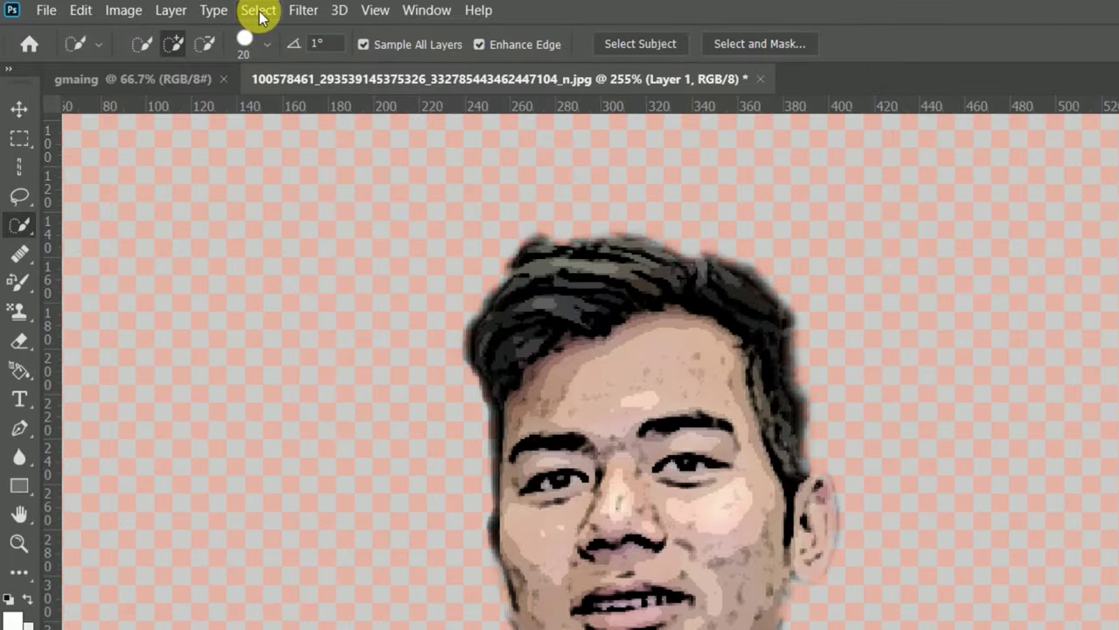
Use Color Range on Layer 1 to select the face's dark tones, adjusting Fuzziness to 128
click(260, 12)
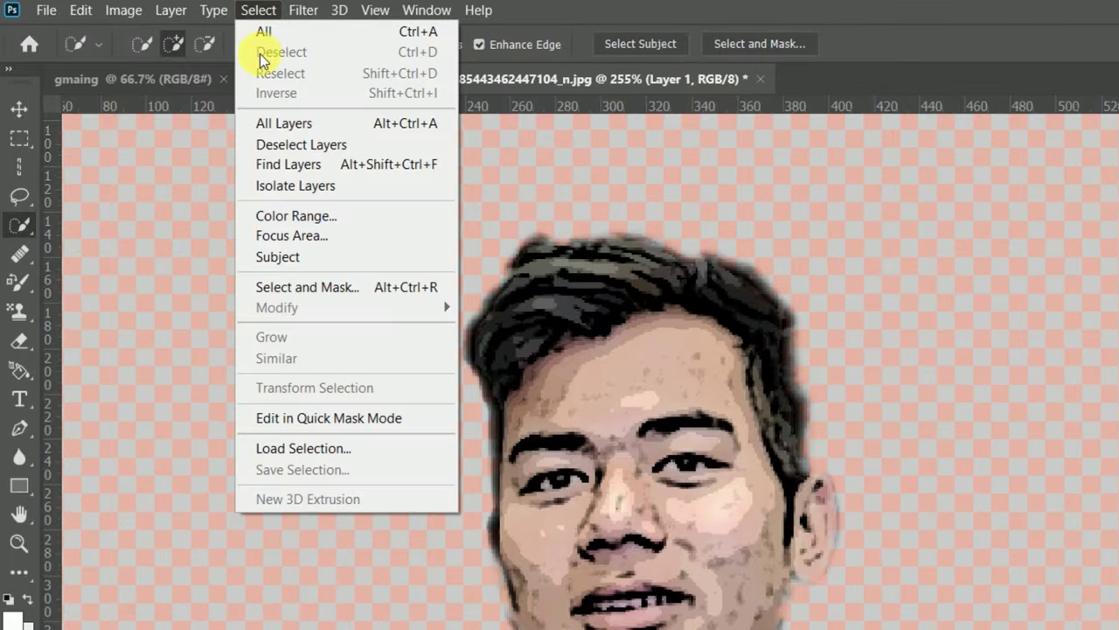
click(297, 216)
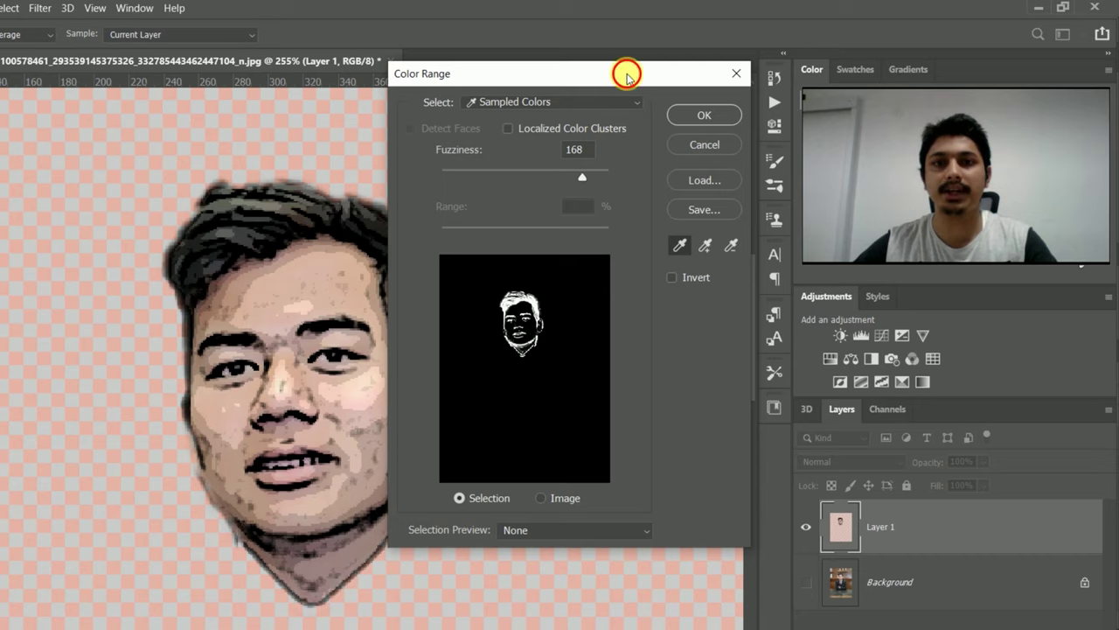
drag(624, 72, 674, 61)
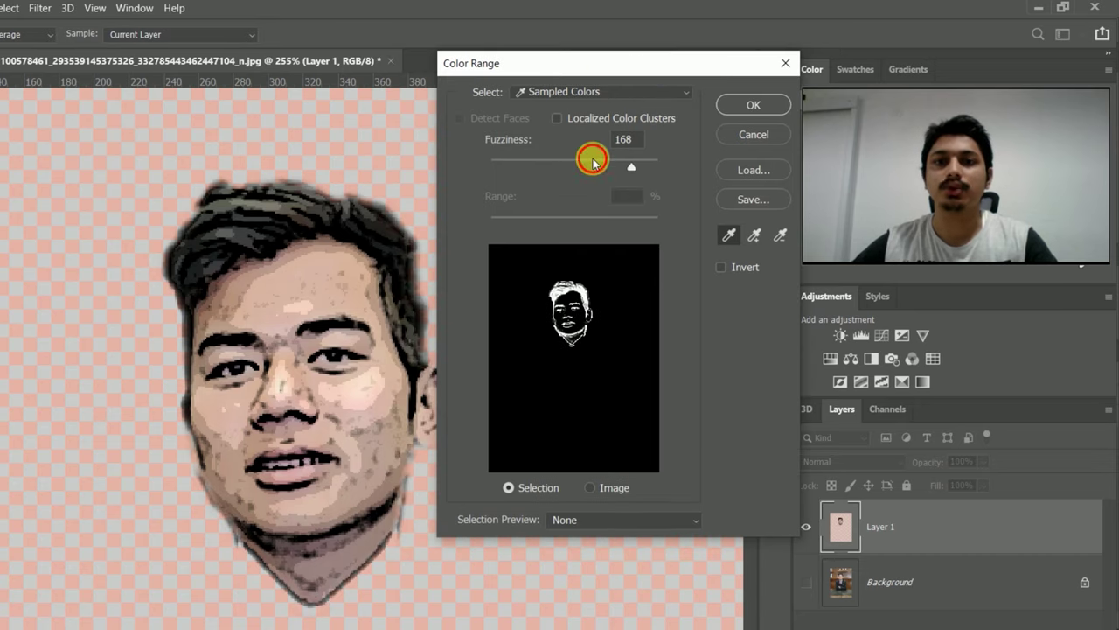
drag(589, 159, 558, 161)
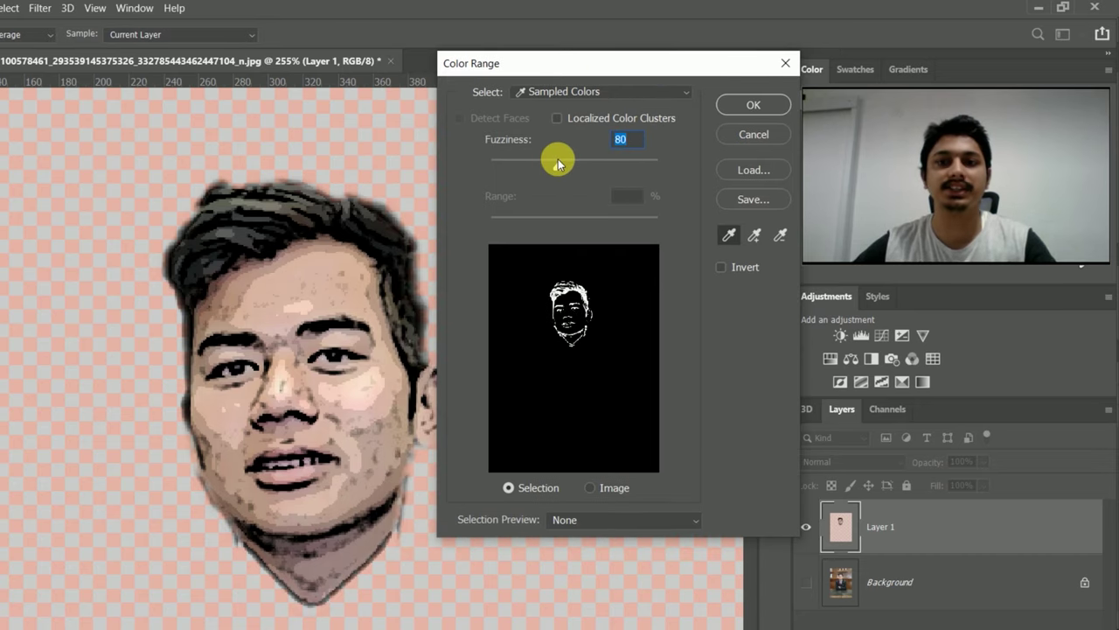
drag(557, 166, 573, 167)
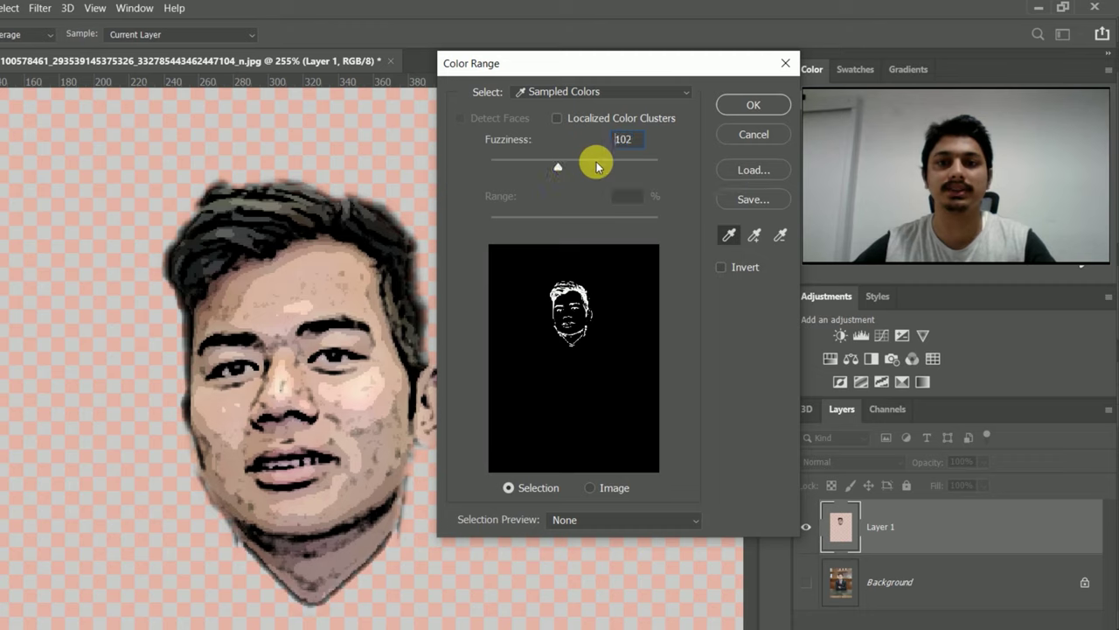
click(600, 164)
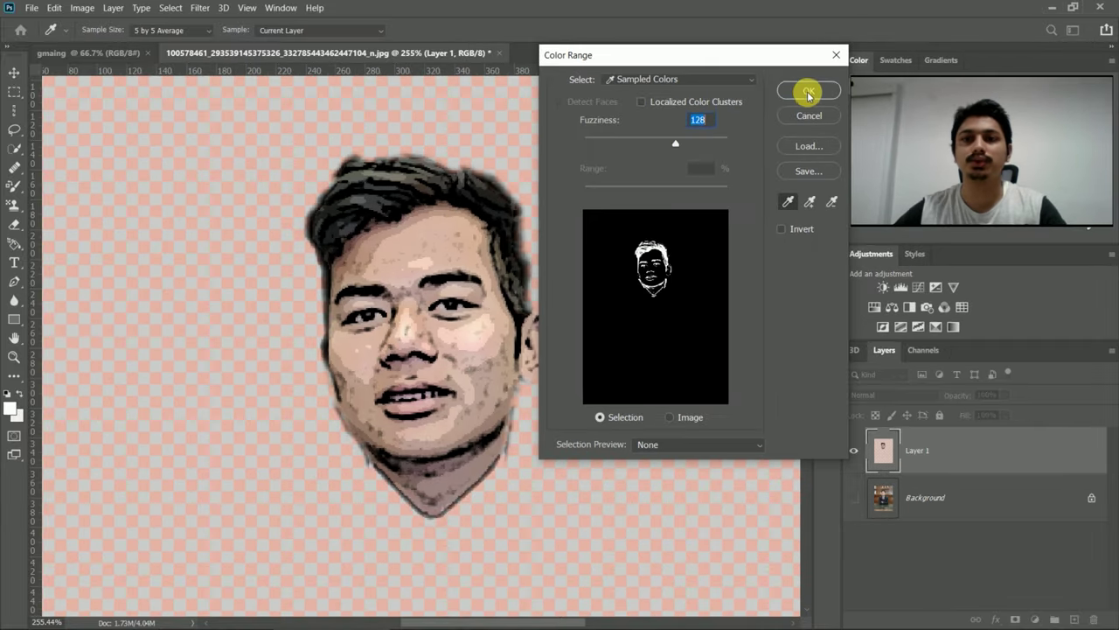
click(808, 92)
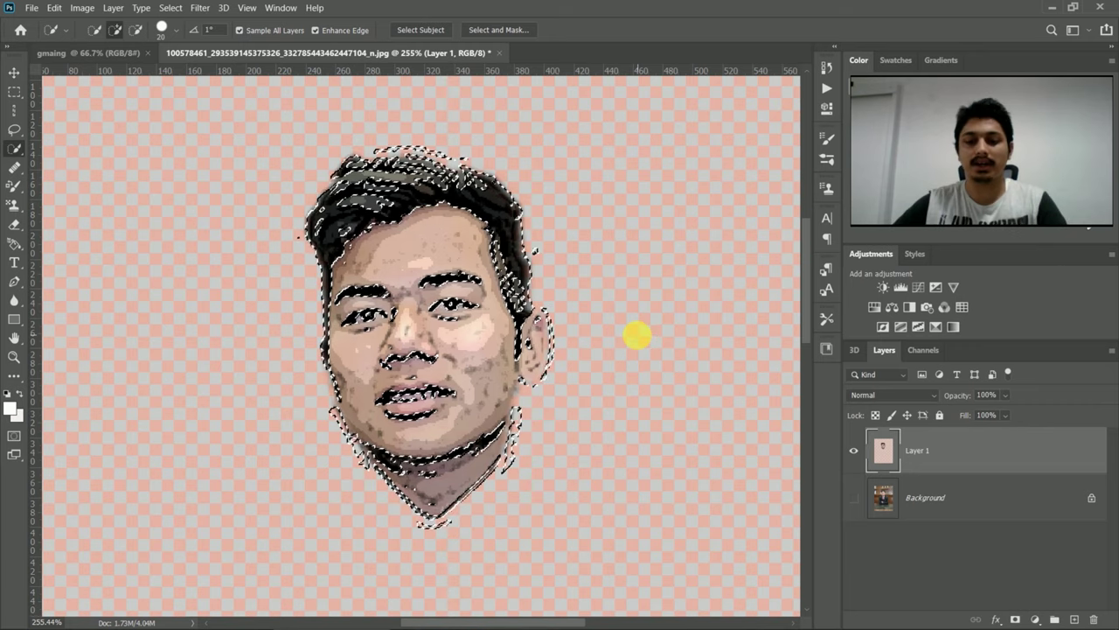
Copy the selected dark line art onto a new layer
key(ctrl+j)
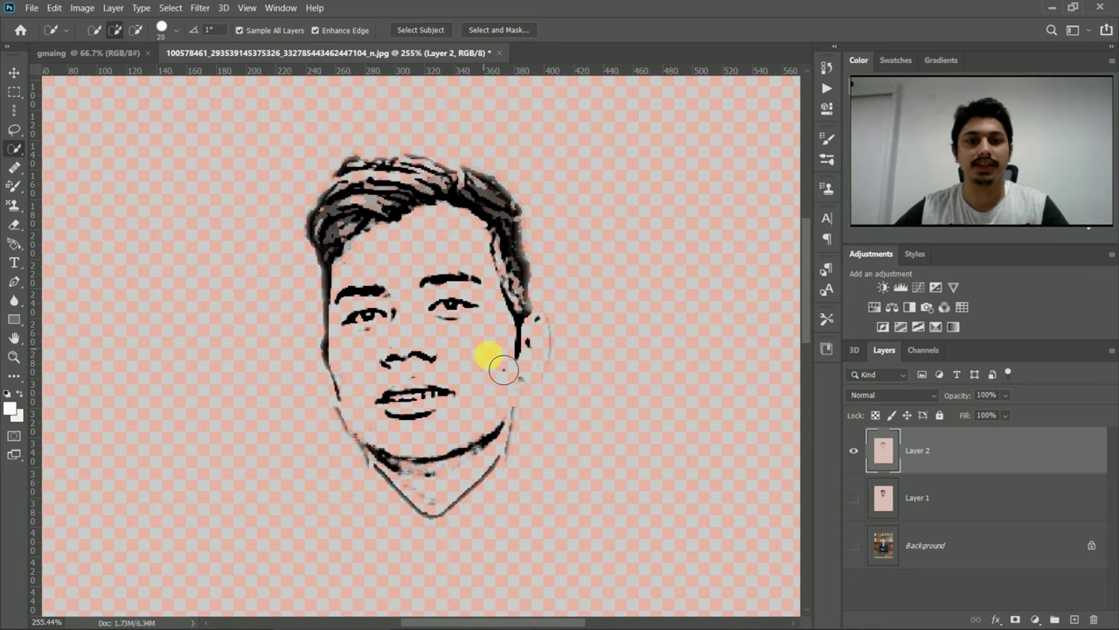
scroll(472, 353, down, 2)
scroll(472, 353, down, 1)
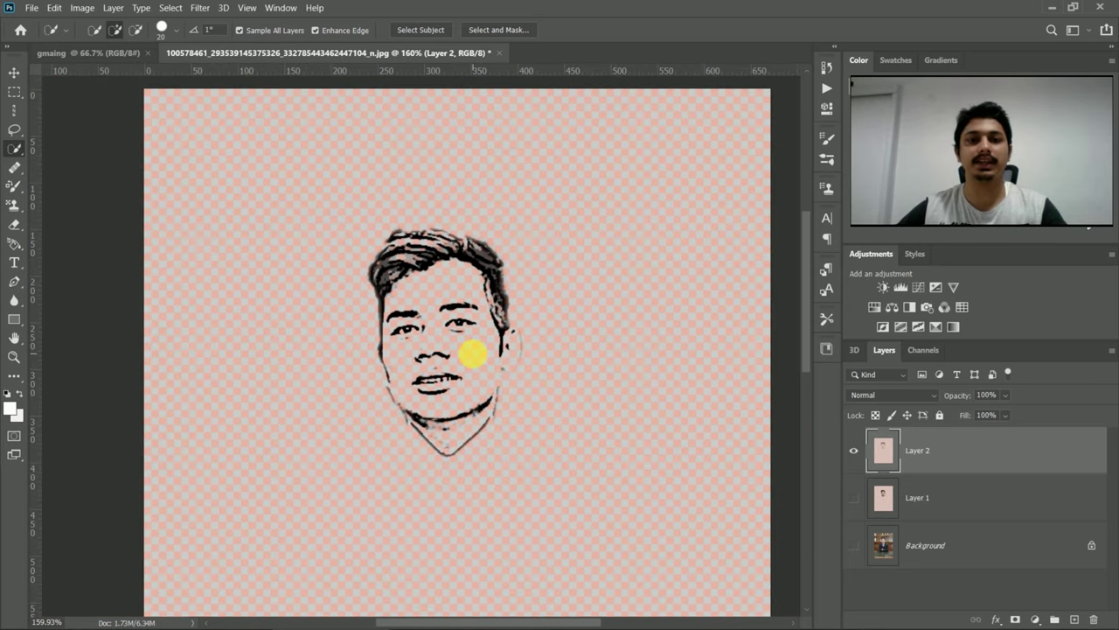
scroll(472, 353, down, 1)
scroll(451, 339, up, 2)
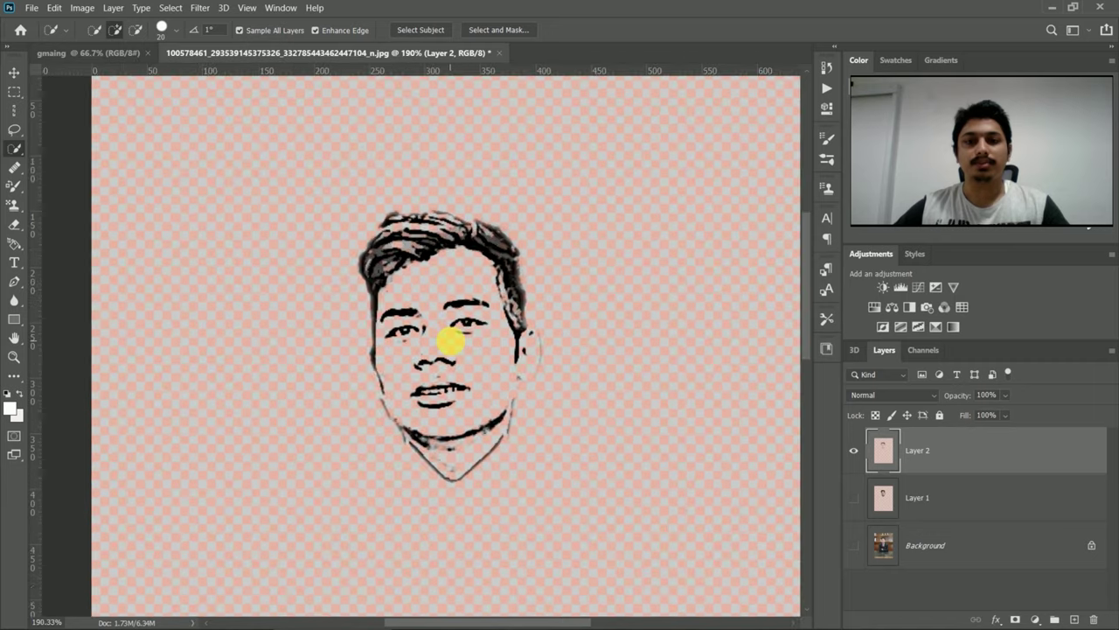
scroll(450, 338, up, 1)
Hide the colour face on Layer 1 and rename the line-art layer 'model'
key(v)
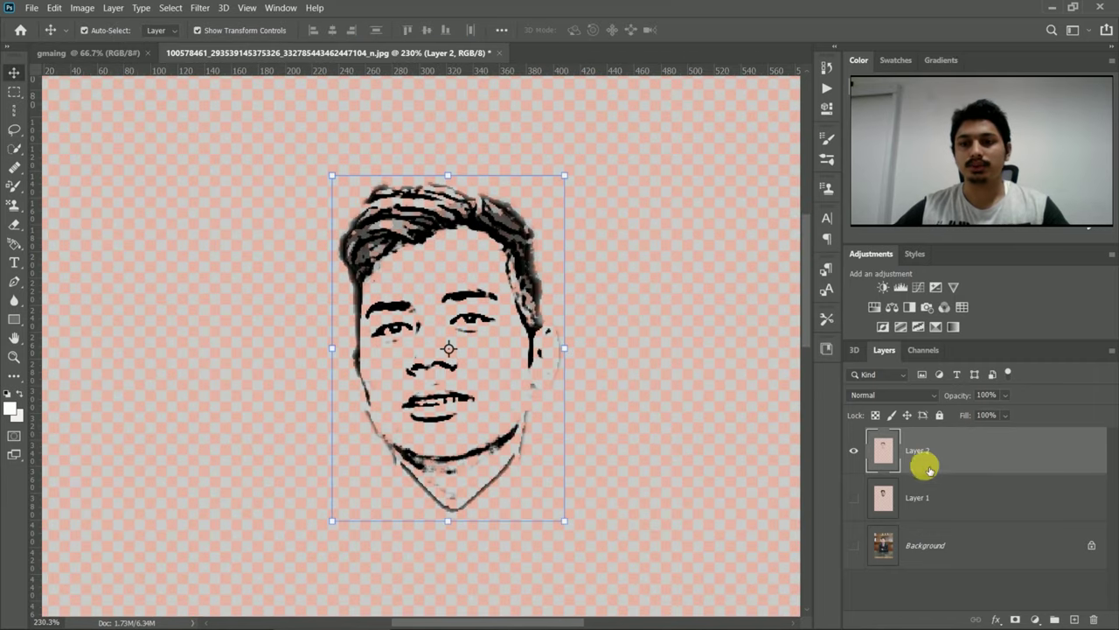
click(853, 496)
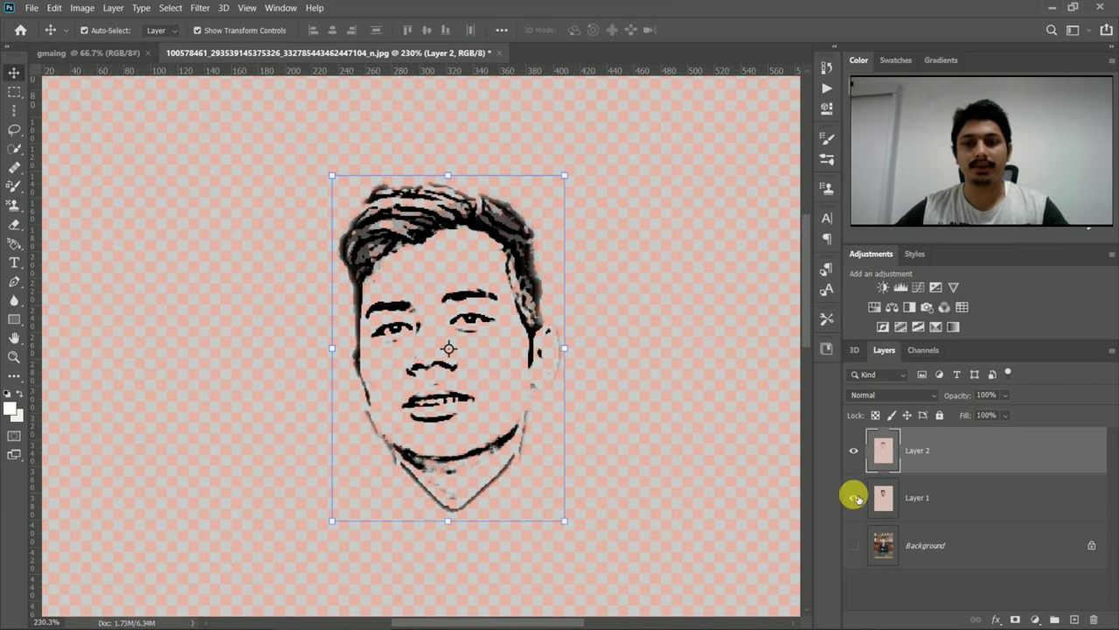
click(855, 497)
click(930, 453)
text(model)
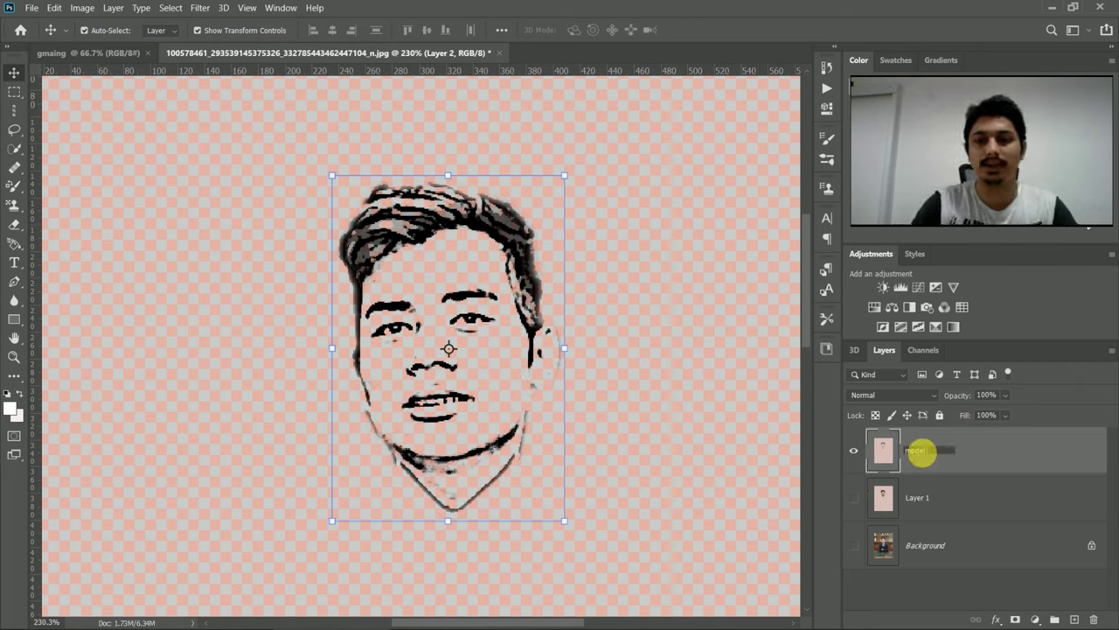
key(Return)
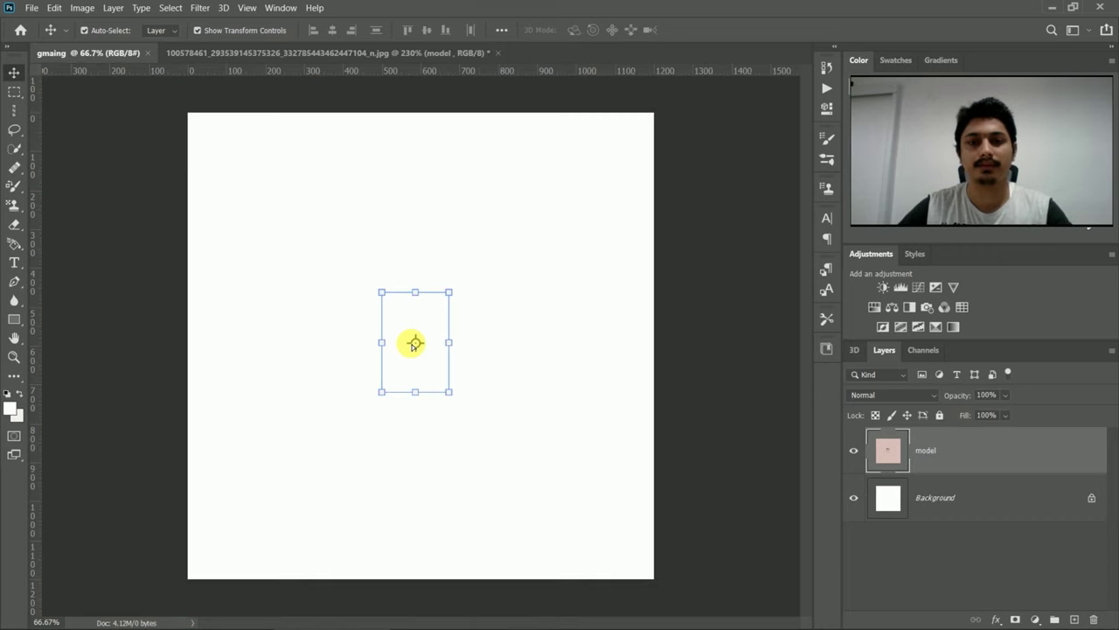
Place the model face in gmaing as a smart object, scaled to 192.70% near the top
drag(482, 285, 407, 342)
right_click(923, 448)
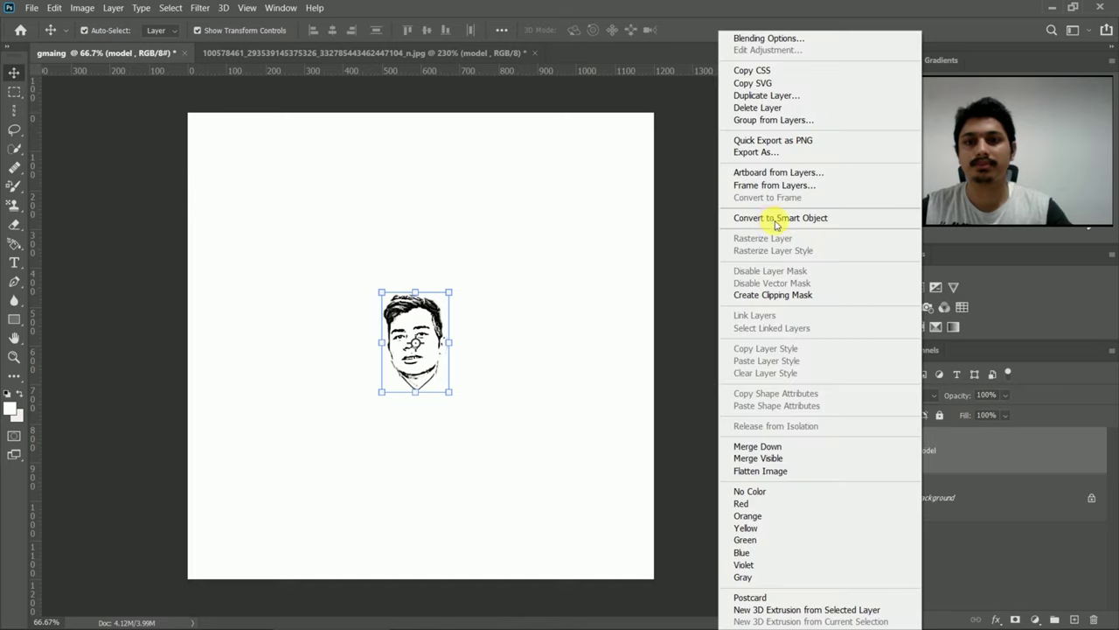
click(774, 219)
key(ctrl+t)
mouse_move(446, 271)
mouse_down()
mouse_move(429, 230)
mouse_move(443, 215)
mouse_up()
click(697, 30)
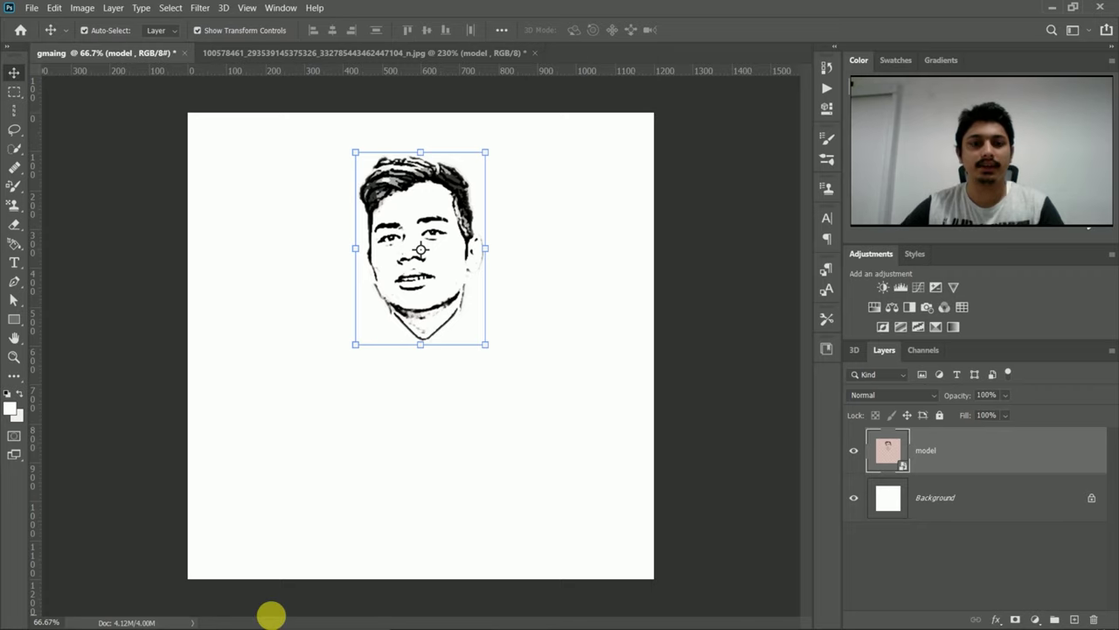
click(1072, 8)
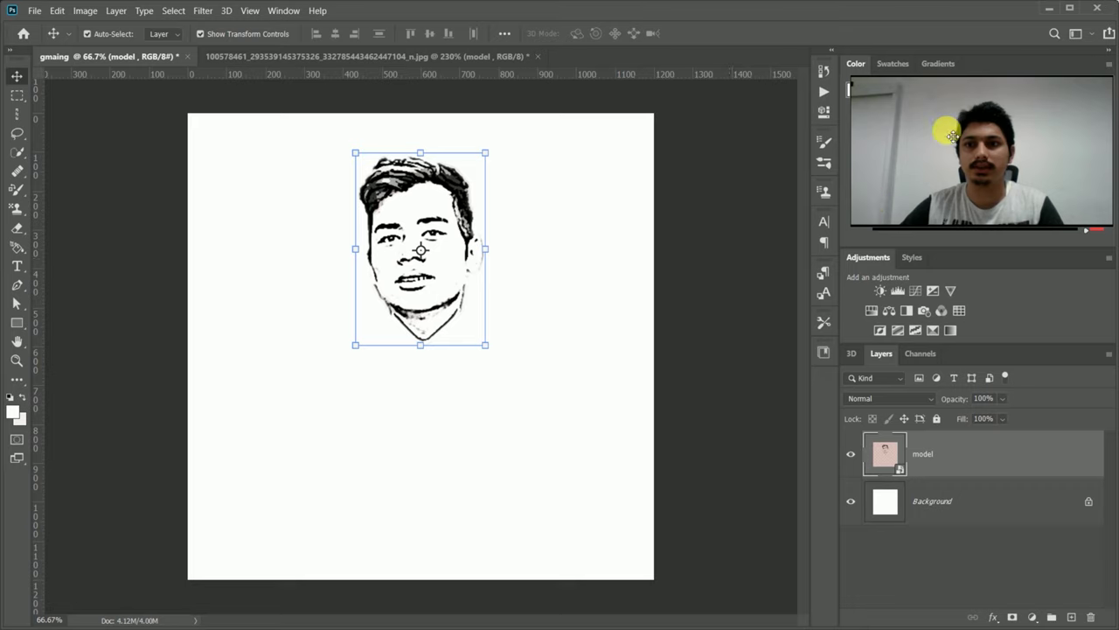
drag(952, 94, 953, 99)
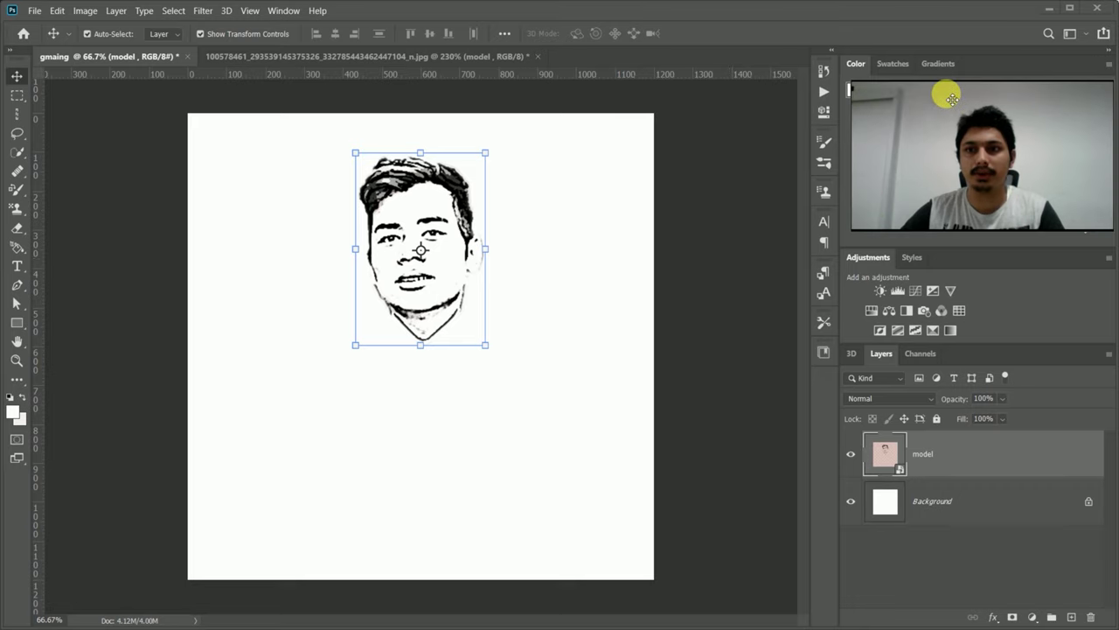
Reselect the face layer, turn off Auto-Select, and bring up the Open dialog with Ctrl+O
click(442, 232)
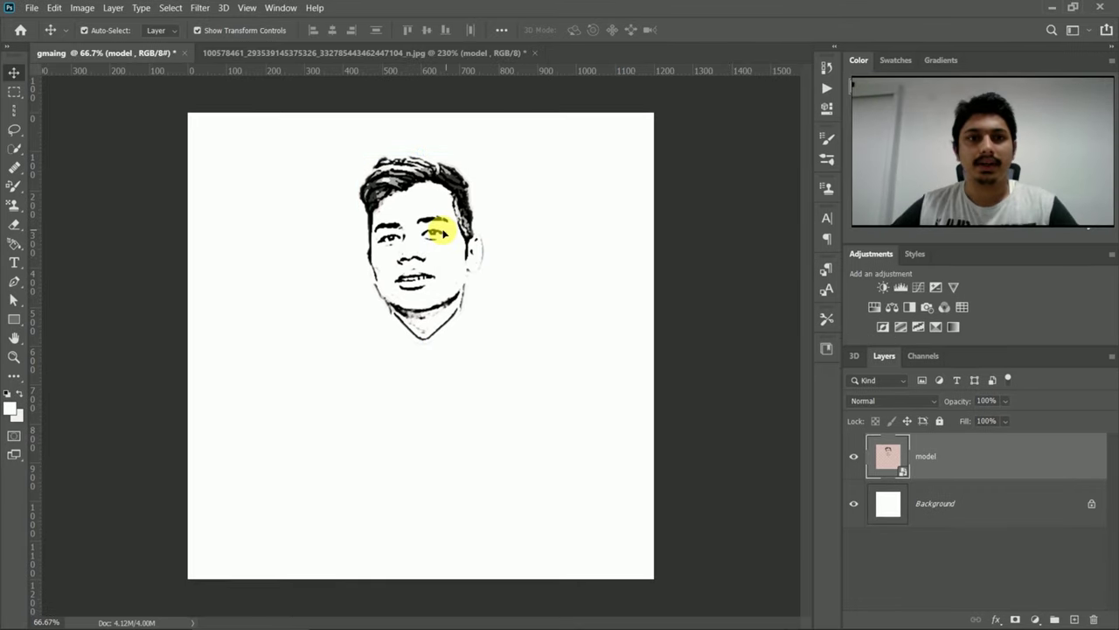
drag(442, 232, 437, 230)
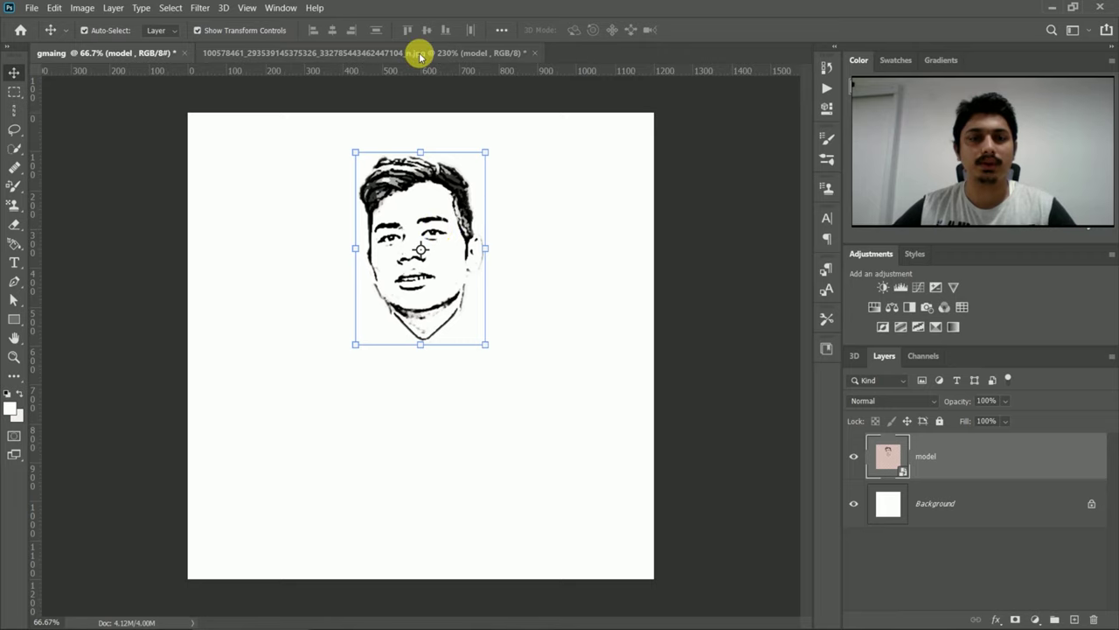
key(ctrl)
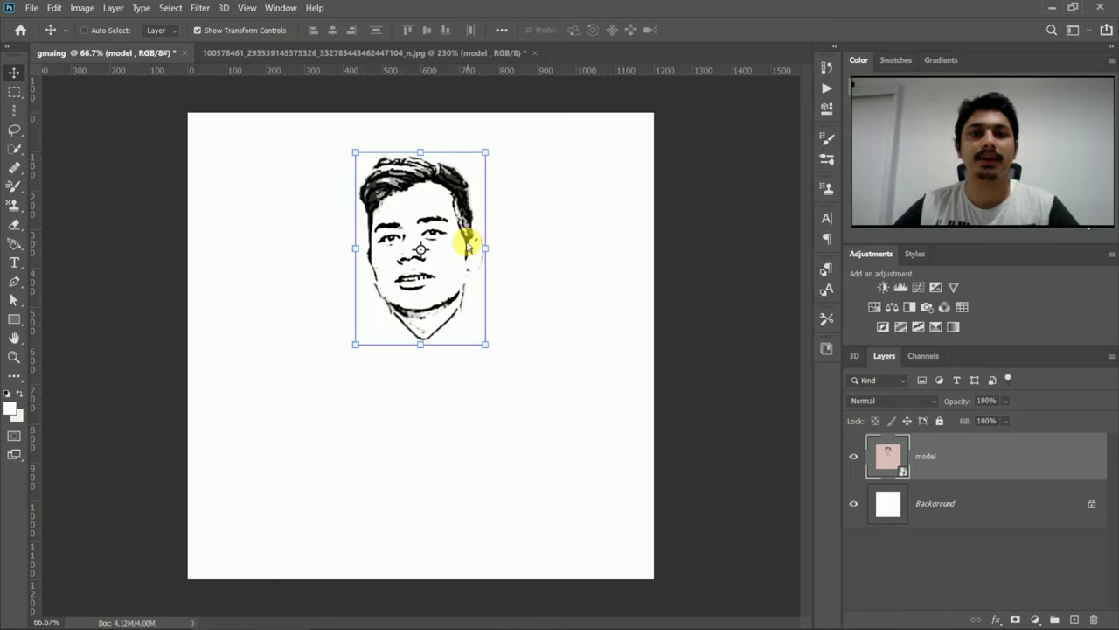
key(ctrl+o)
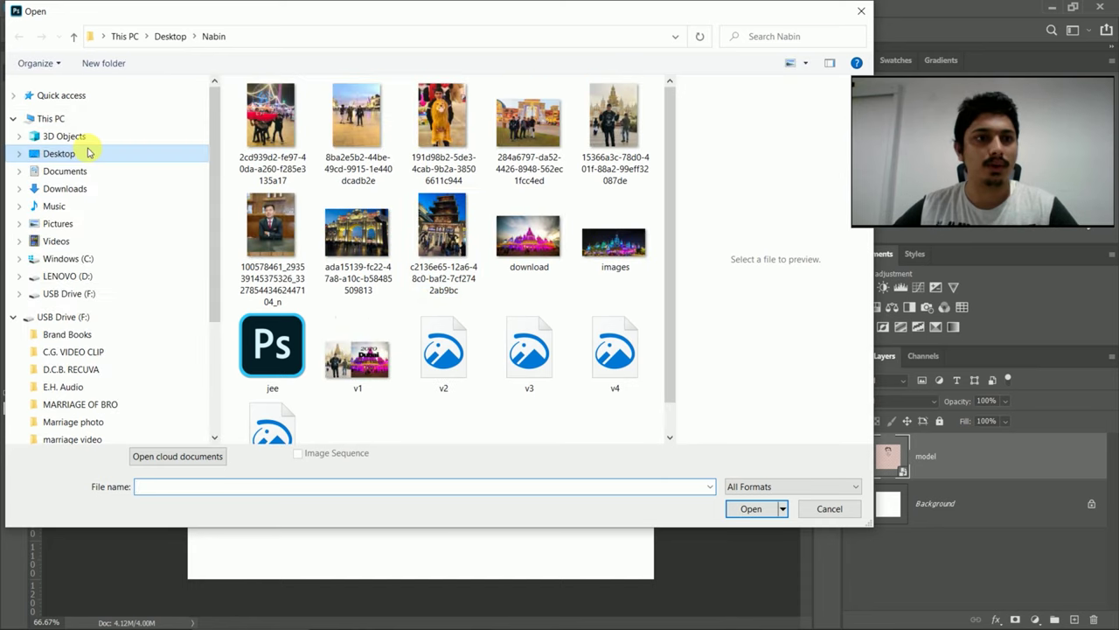
Open pubg-player-black-and-white-image-vector-26489145 from the Desktop
click(88, 154)
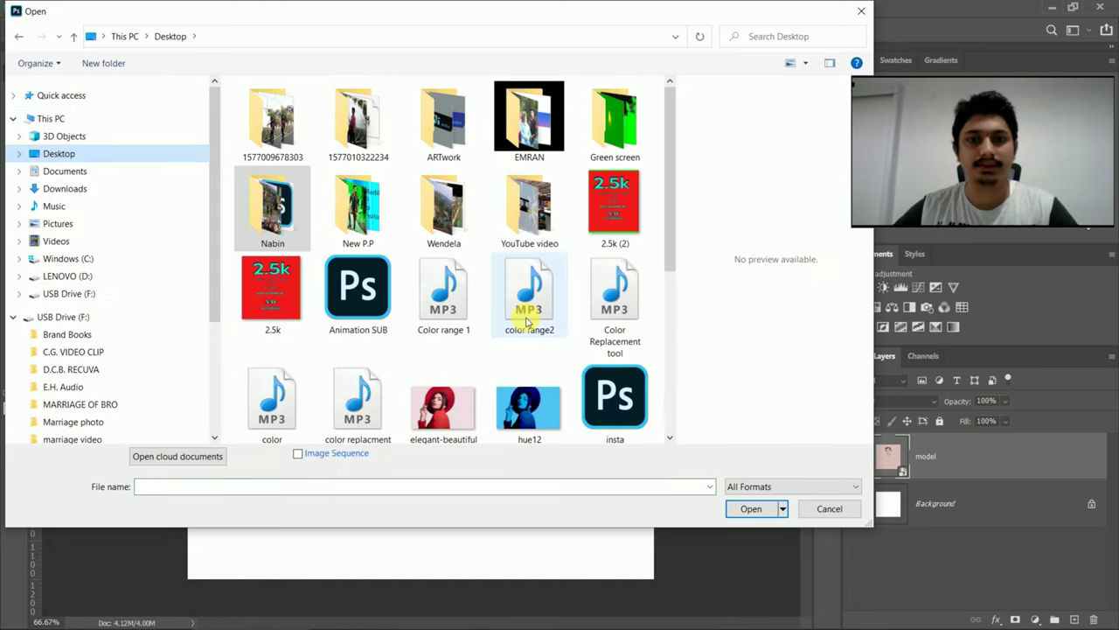
scroll(526, 323, down, 5)
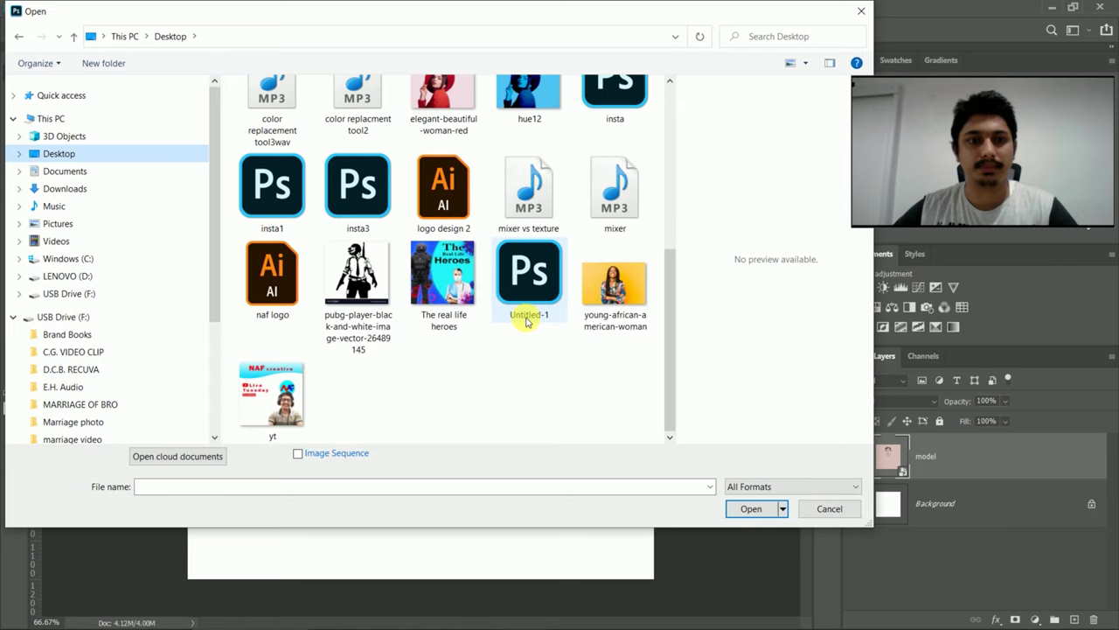
click(377, 326)
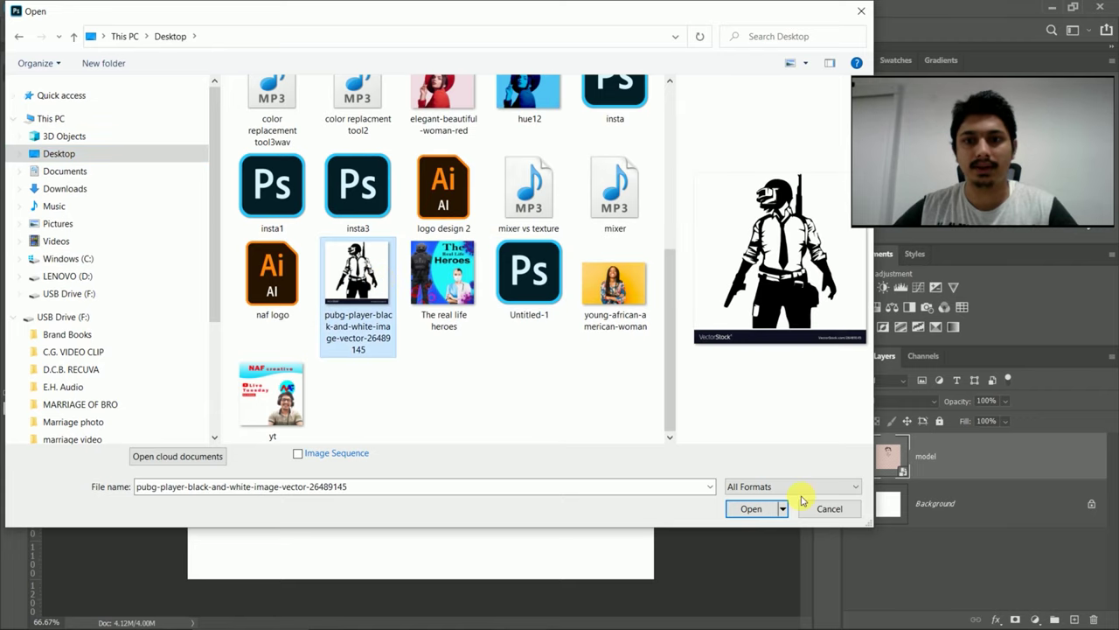
click(752, 509)
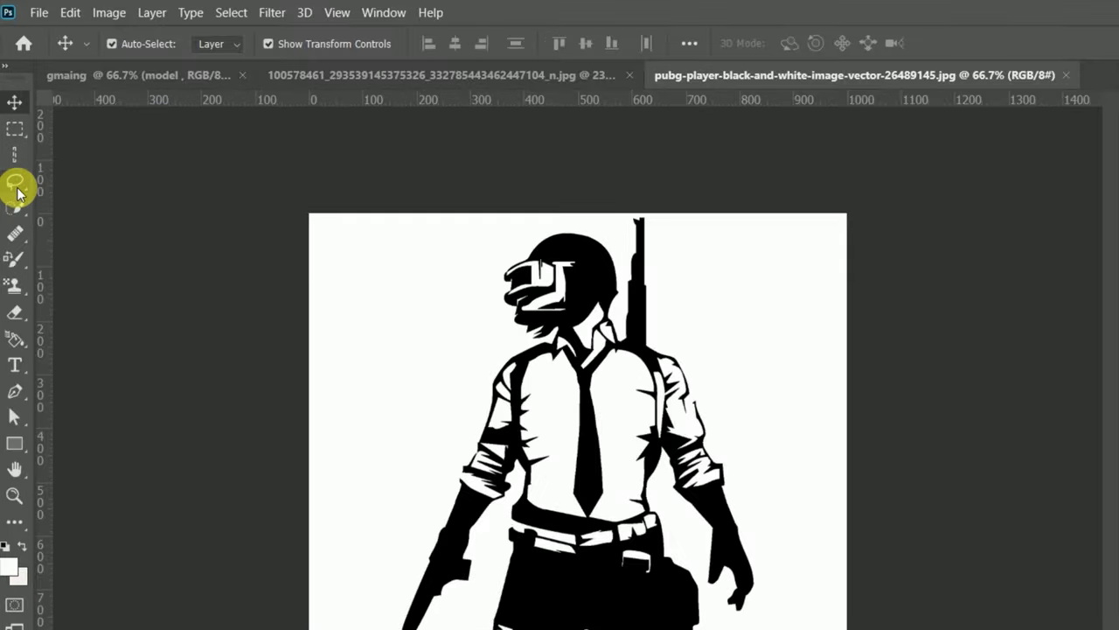
Switch from Quick Selection to the Move tool and duplicate the Background into Layer 1
click(15, 185)
click(16, 207)
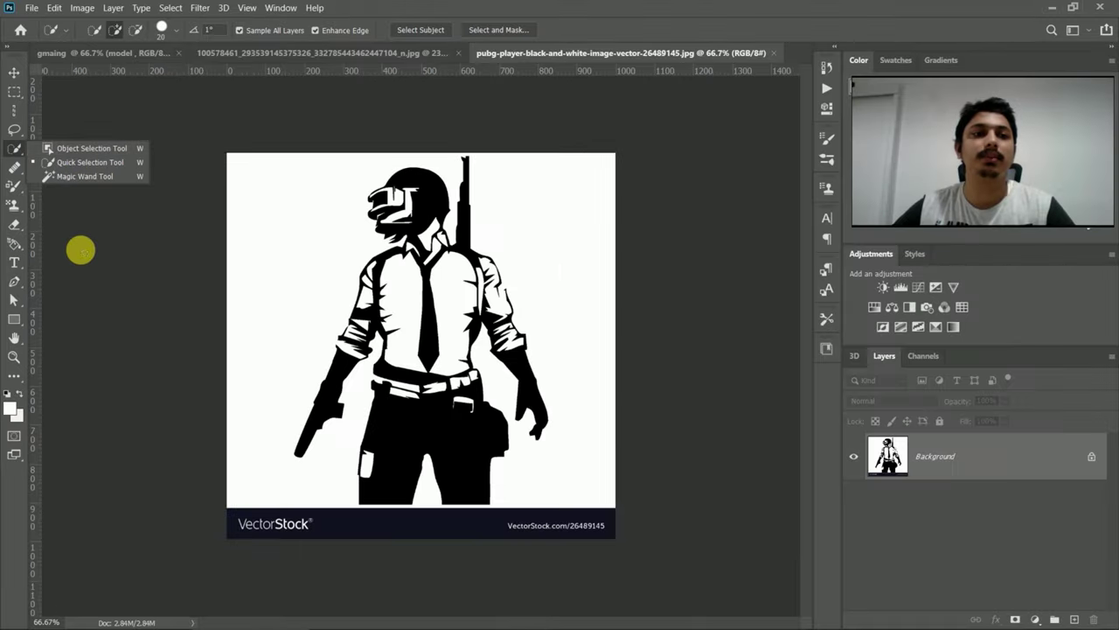
key(Escape)
click(14, 74)
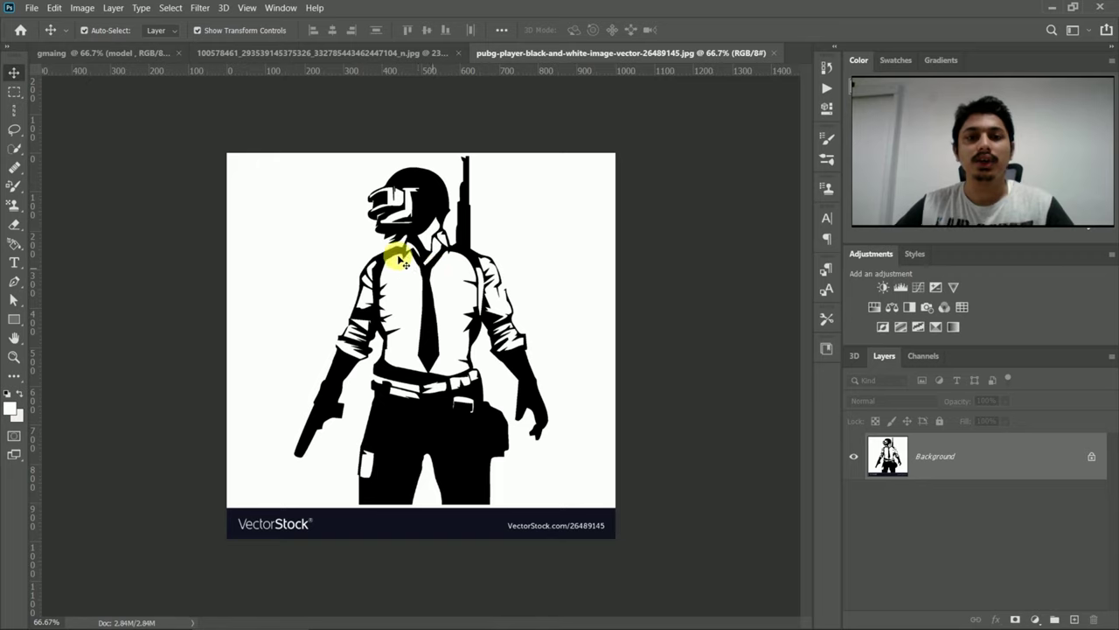
key(ctrl+j)
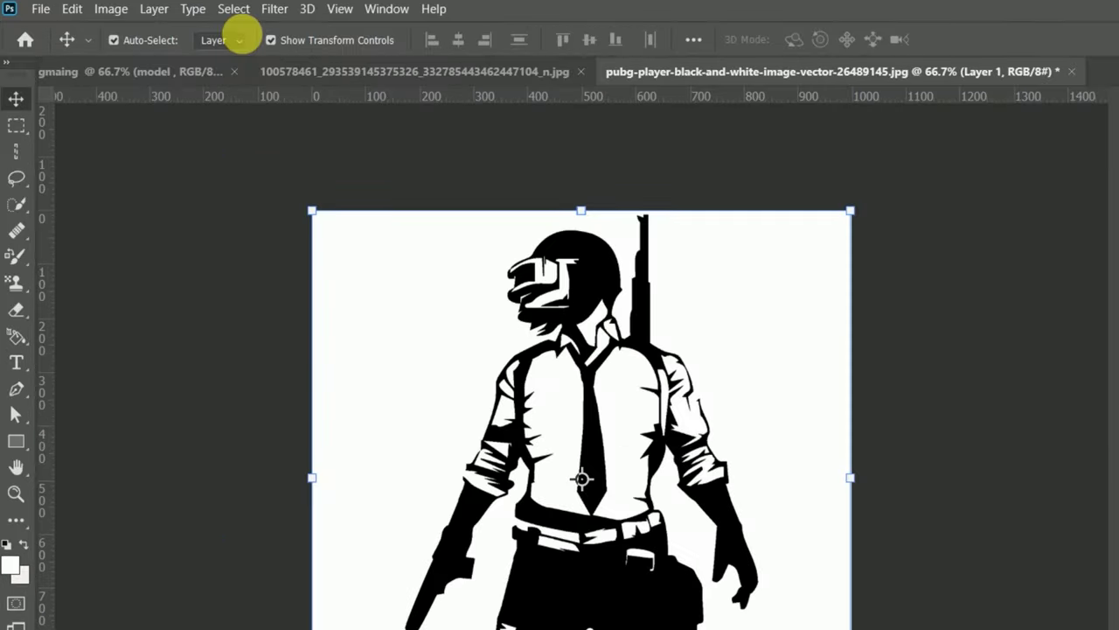
Color Range select the soldier's black areas and watermark banner at Fuzziness 106
click(233, 11)
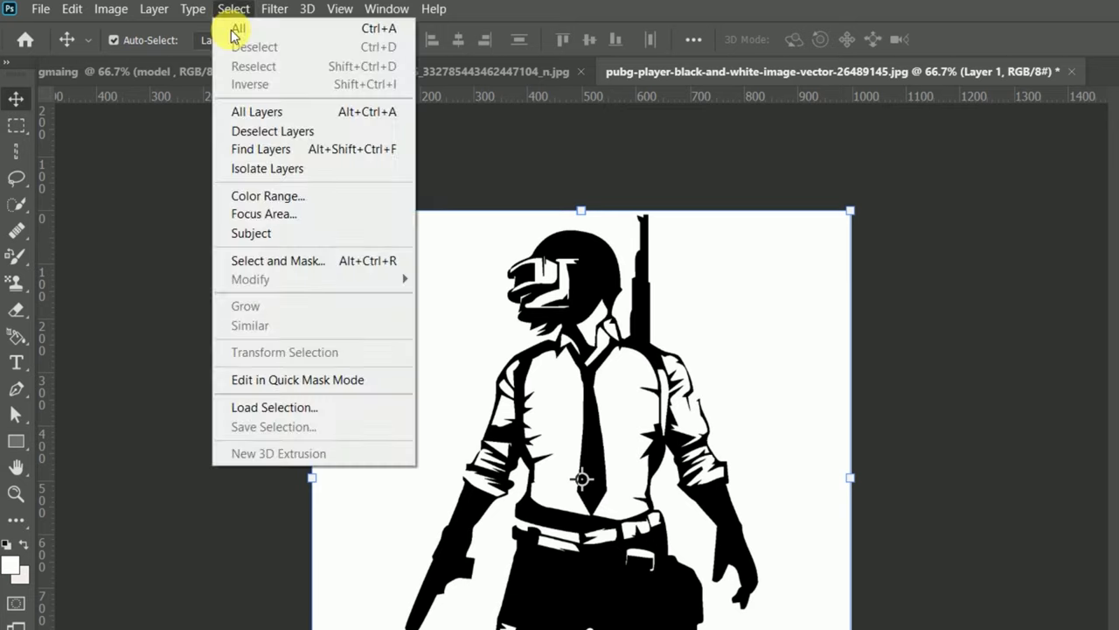
click(245, 198)
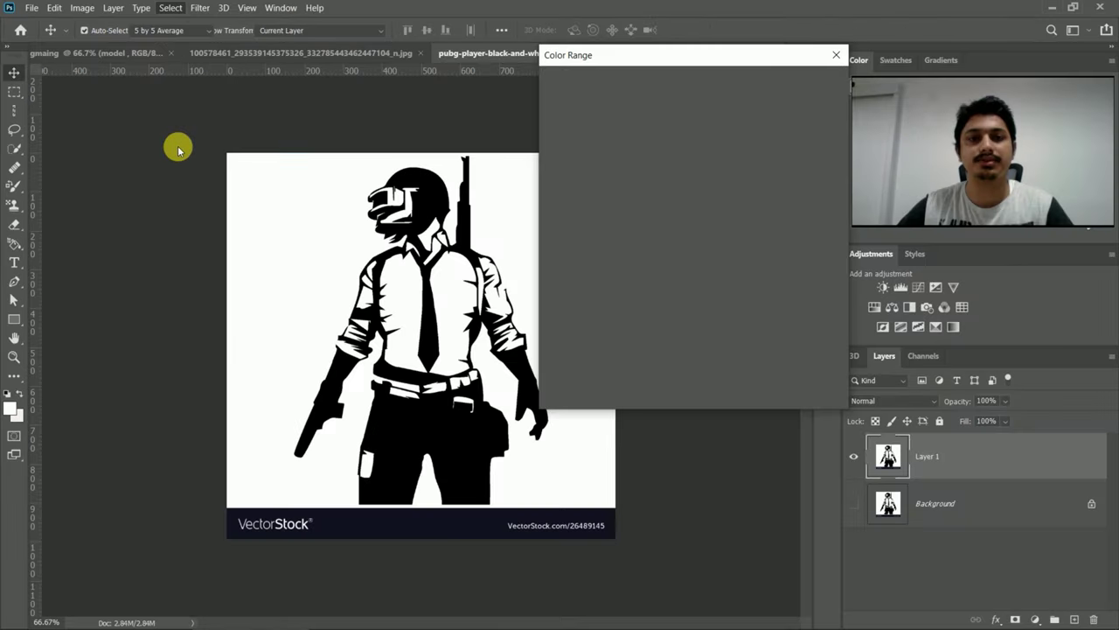
drag(662, 55, 654, 58)
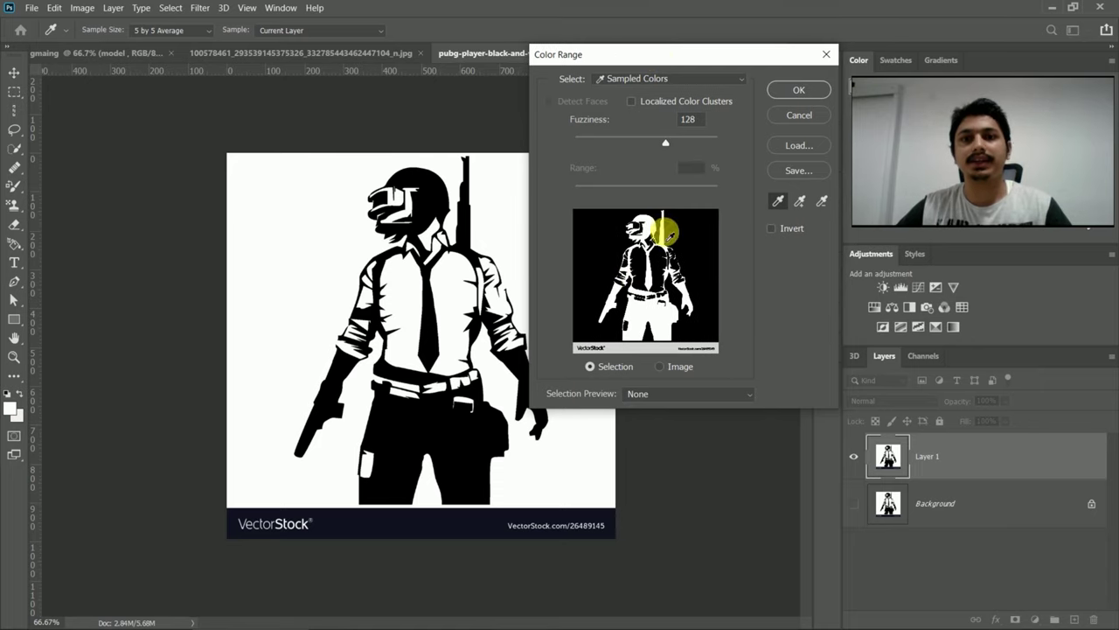
drag(660, 143, 652, 144)
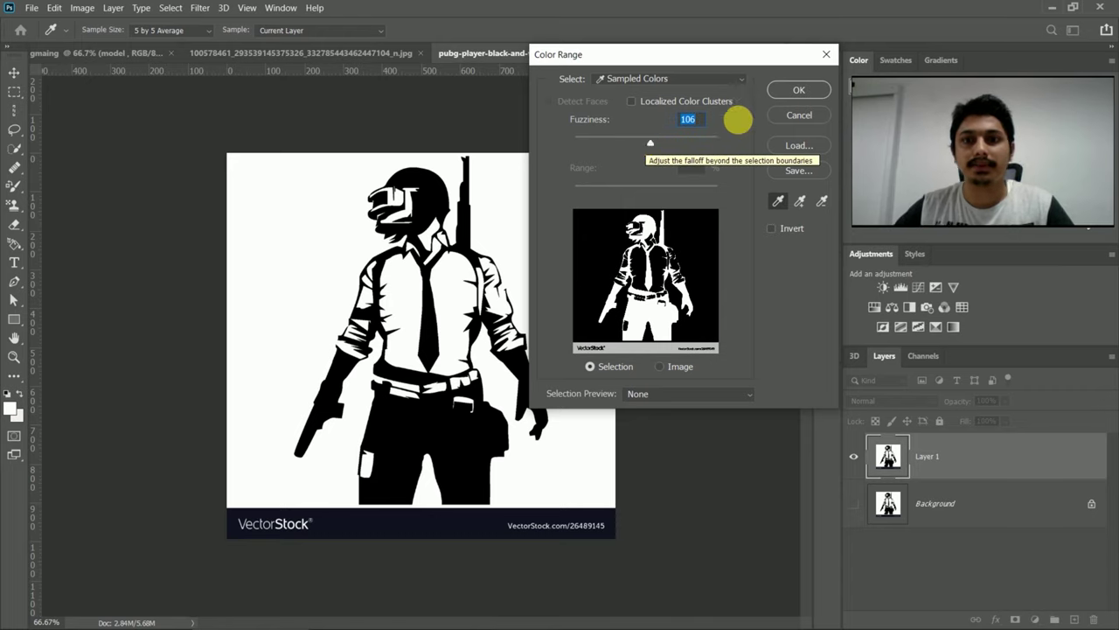
click(796, 91)
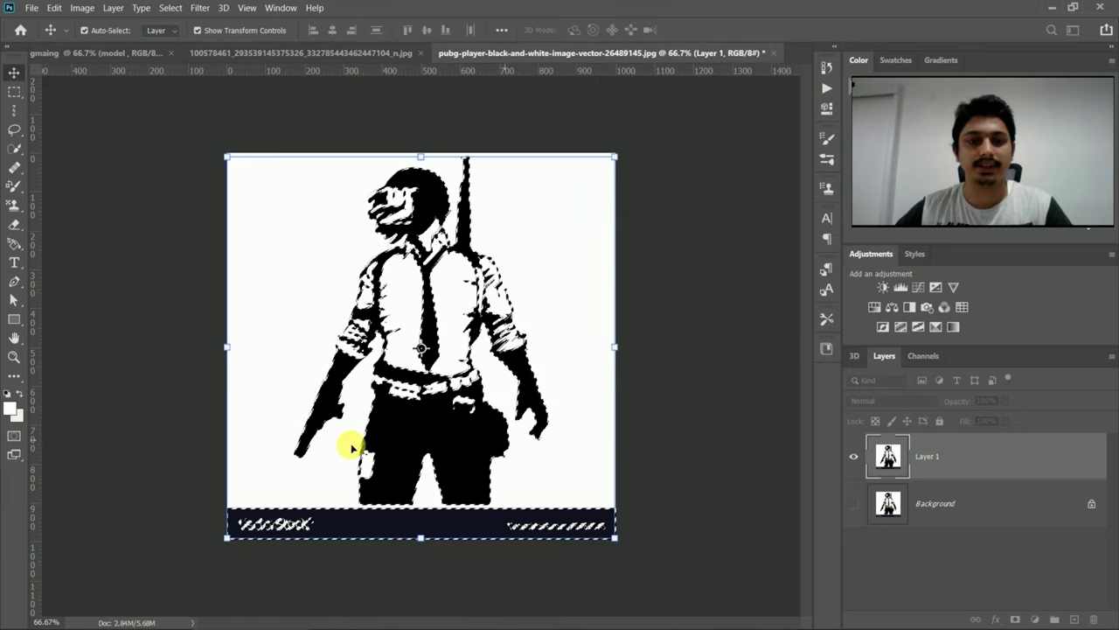
Subtract the watermark banner from the soldier selection with Quick Selection, keeping only the black line art
scroll(377, 479, up, 2)
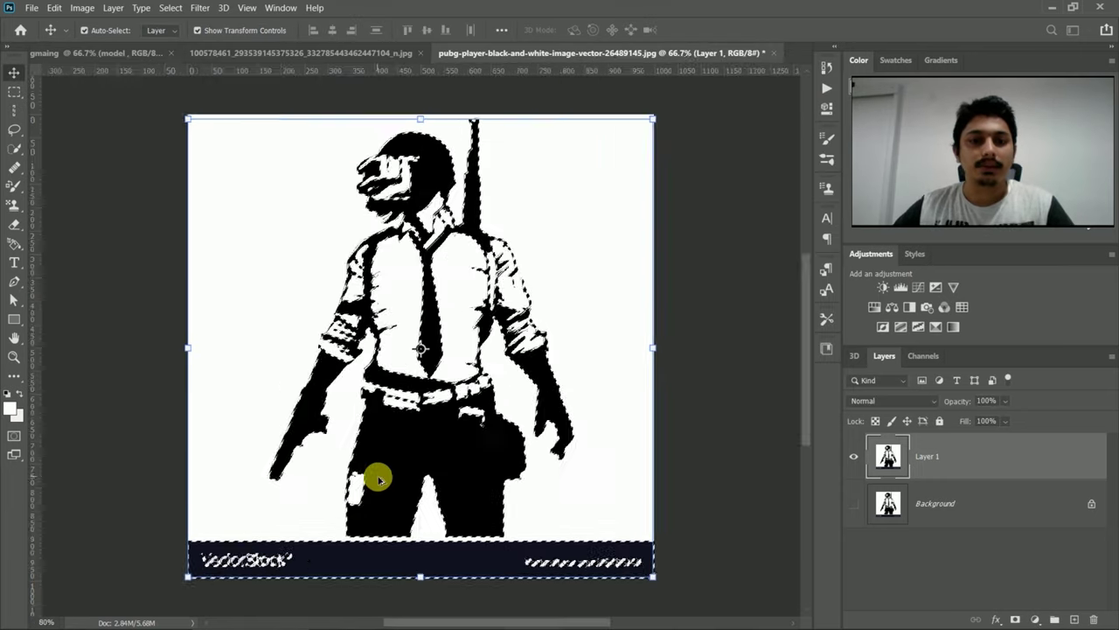
scroll(377, 472, up, 2)
scroll(378, 468, up, 2)
scroll(442, 542, down, 2)
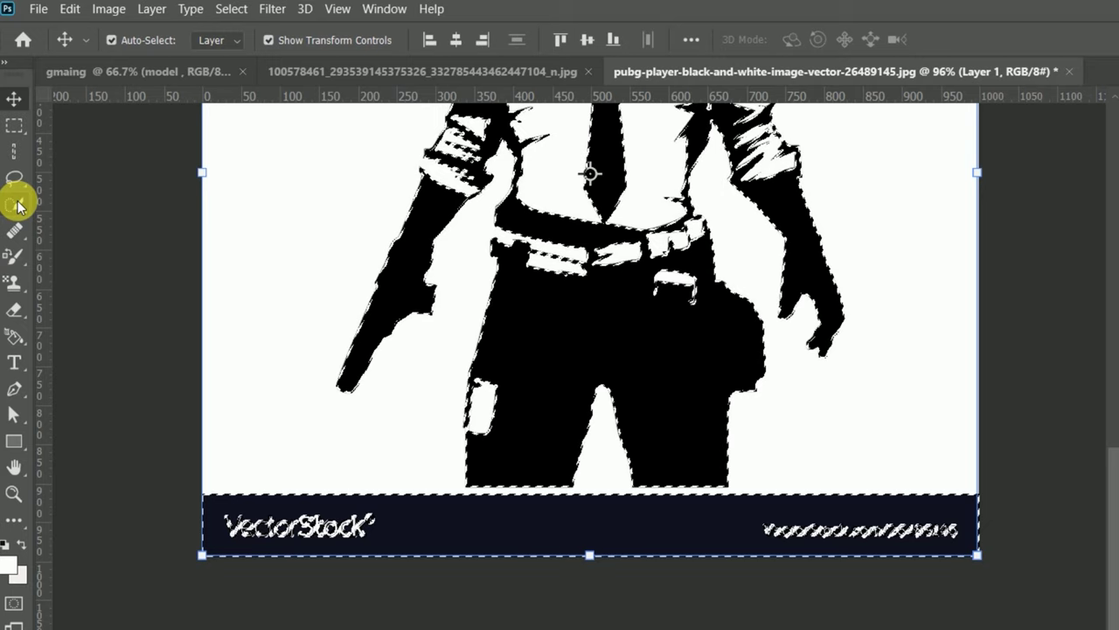
click(16, 203)
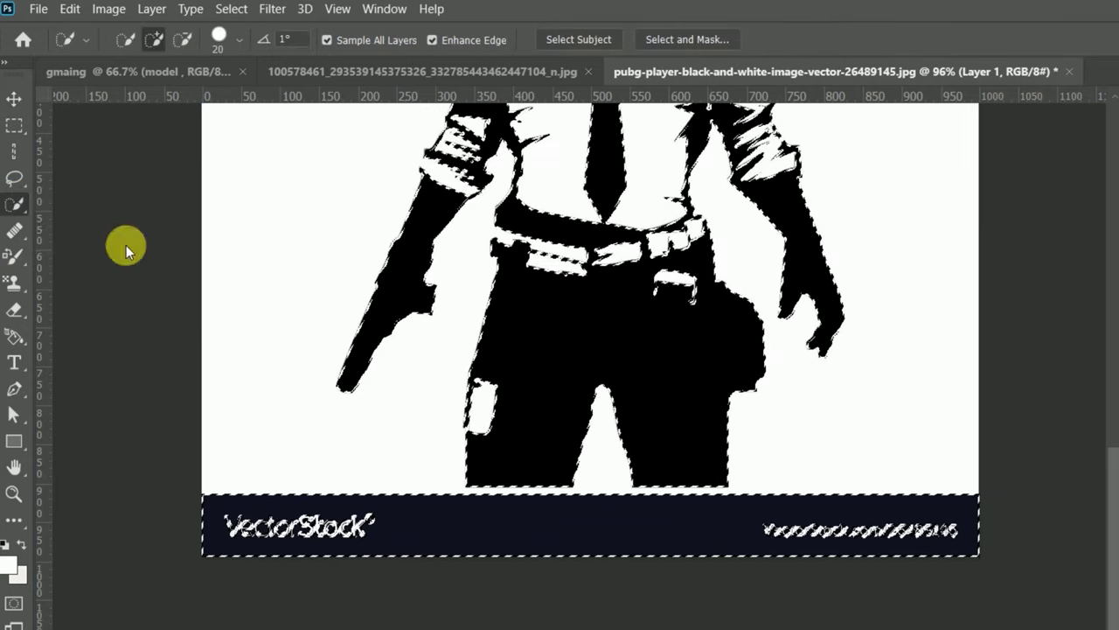
click(118, 229)
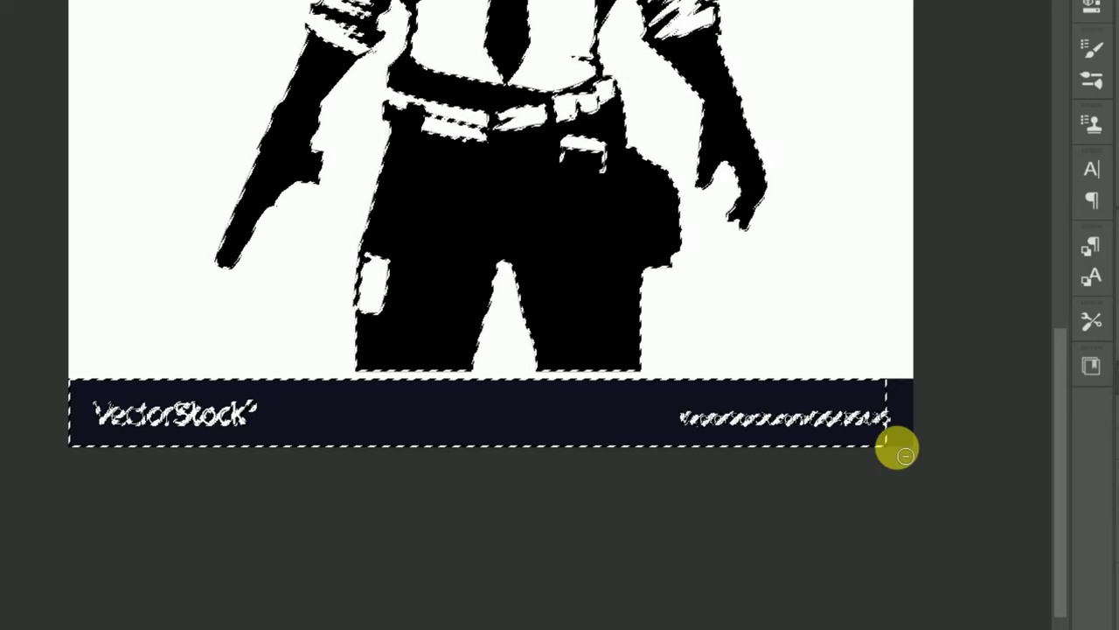
drag(898, 370, 845, 464)
drag(835, 411, 385, 391)
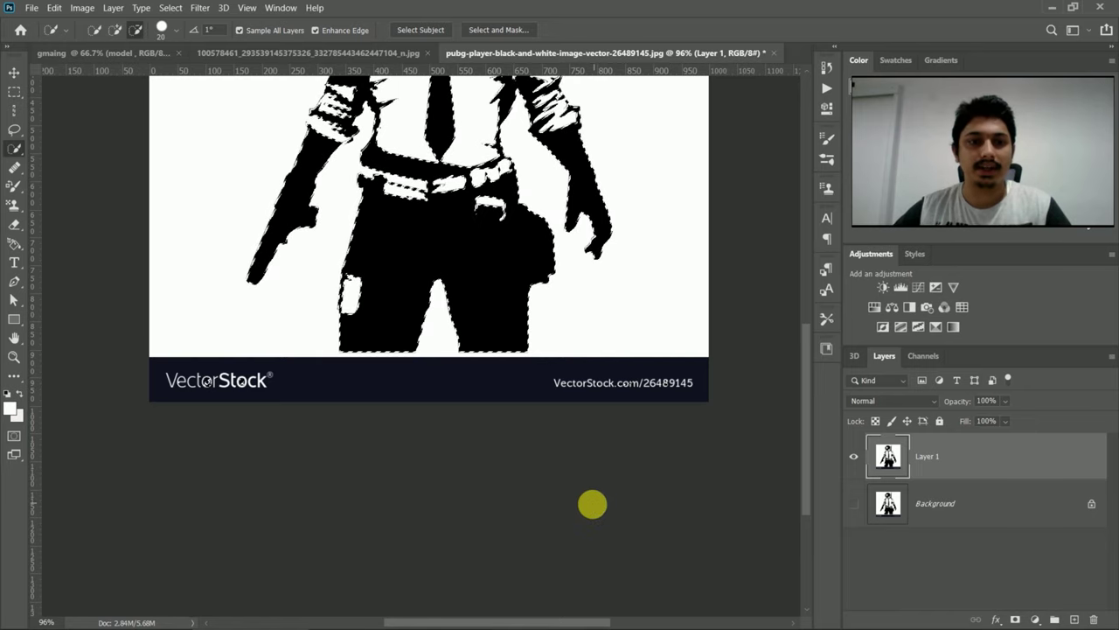
alt+scroll(595, 502, up, 3)
scroll(292, 413, up, 3)
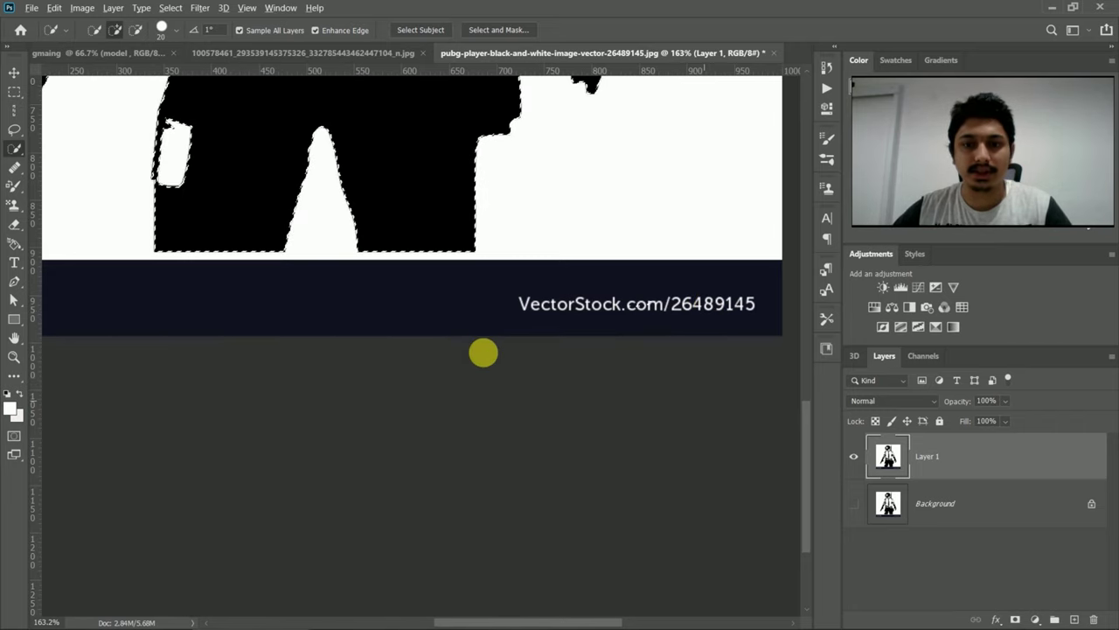
alt+scroll(376, 350, down, 5)
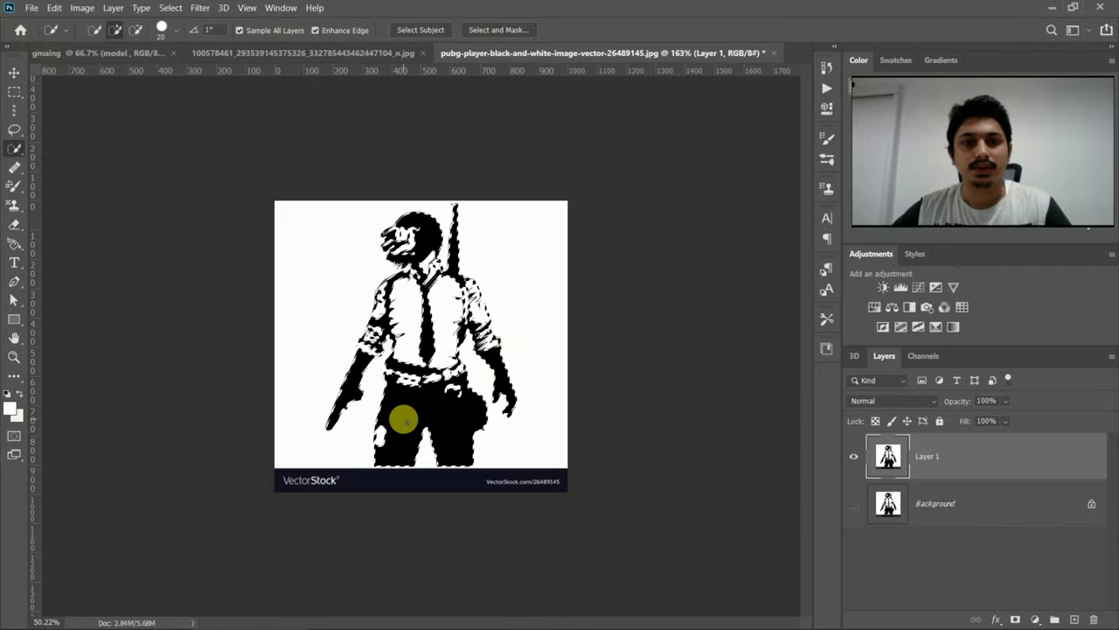
alt+scroll(429, 367, up, 1)
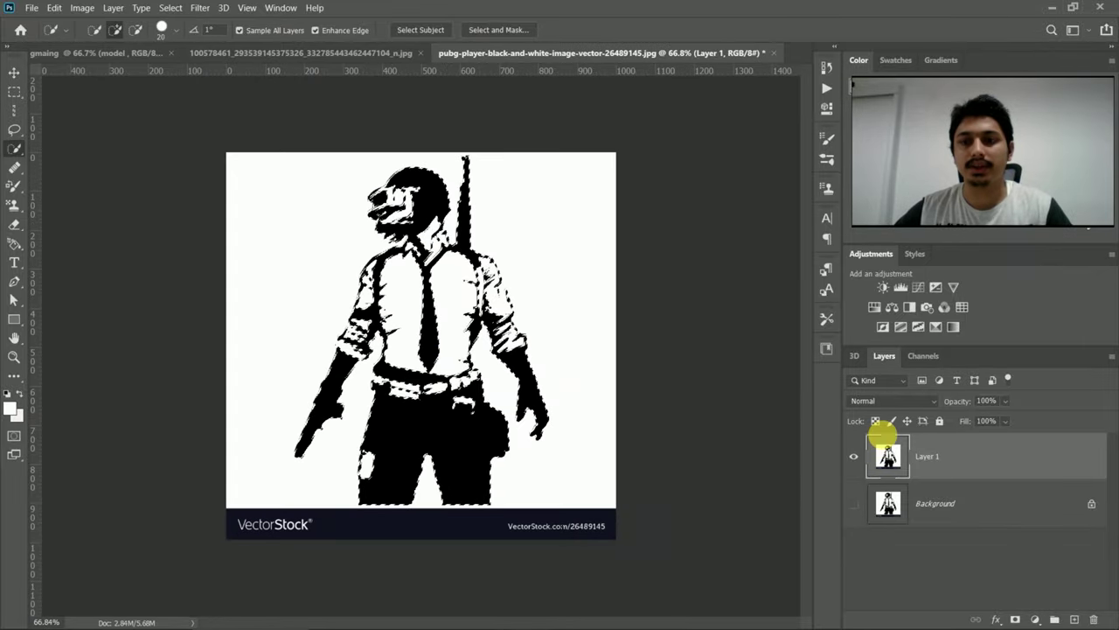
key(ctrl+shift+alt+n)
Hide Layer 1, leaving the soldier line art alone on transparency
key(ctrl+d)
click(853, 503)
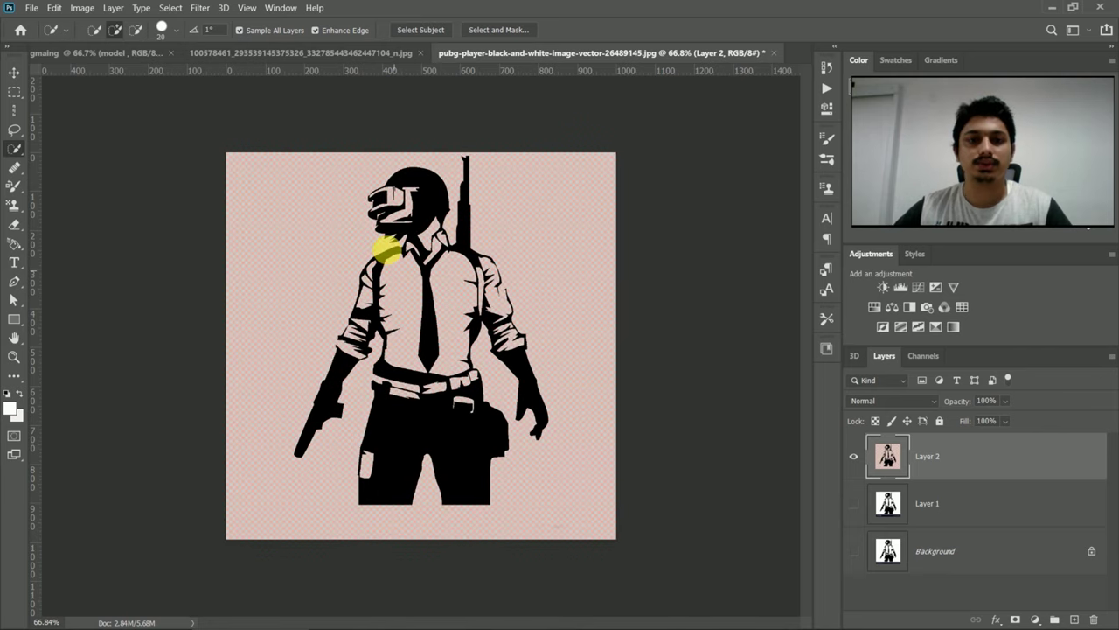
alt+scroll(432, 230, up, 2)
alt+scroll(434, 230, up, 2)
alt+scroll(437, 230, up, 2)
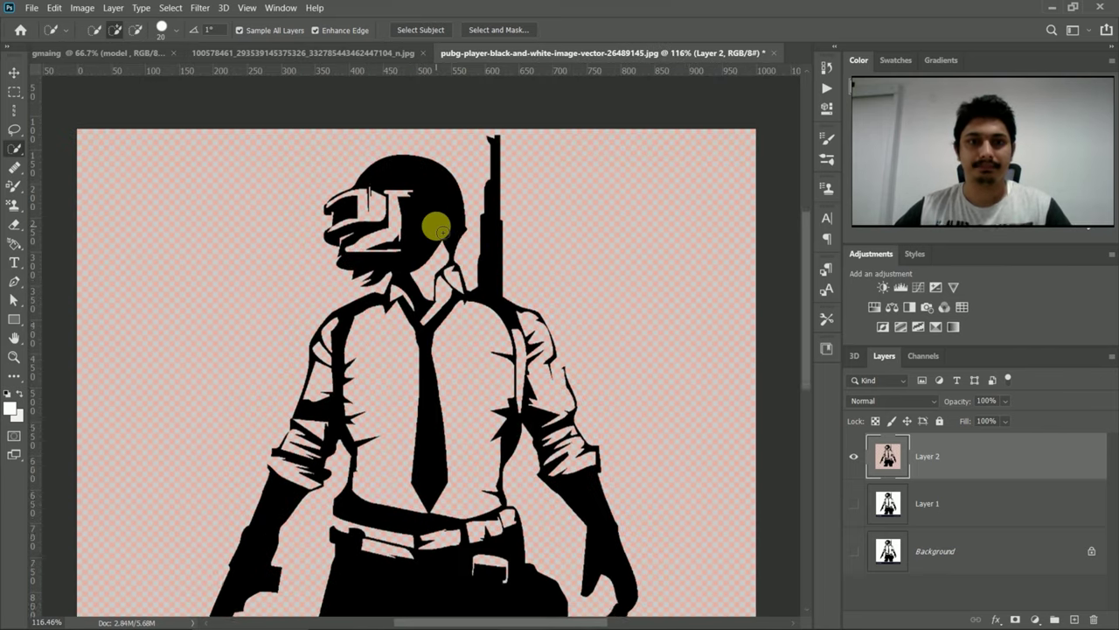
scroll(438, 228, up, 2)
Drag the isolated soldier layer onto the gmaing document tab
alt+scroll(429, 268, up, 1)
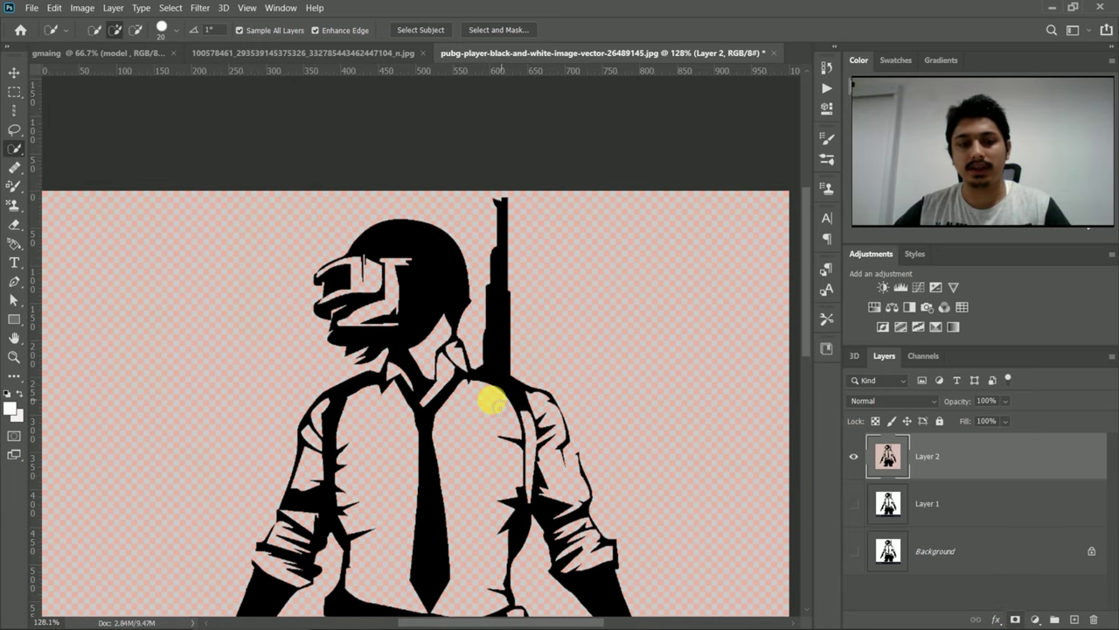
alt+scroll(492, 402, down, 1)
alt+scroll(477, 387, down, 3)
key(v)
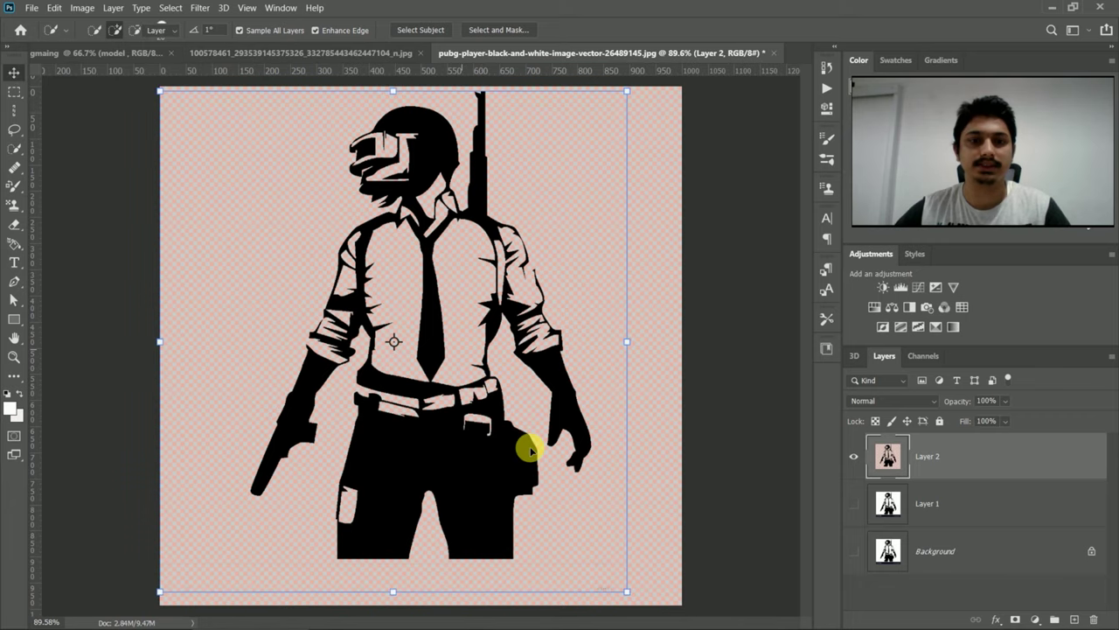
drag(464, 419, 121, 52)
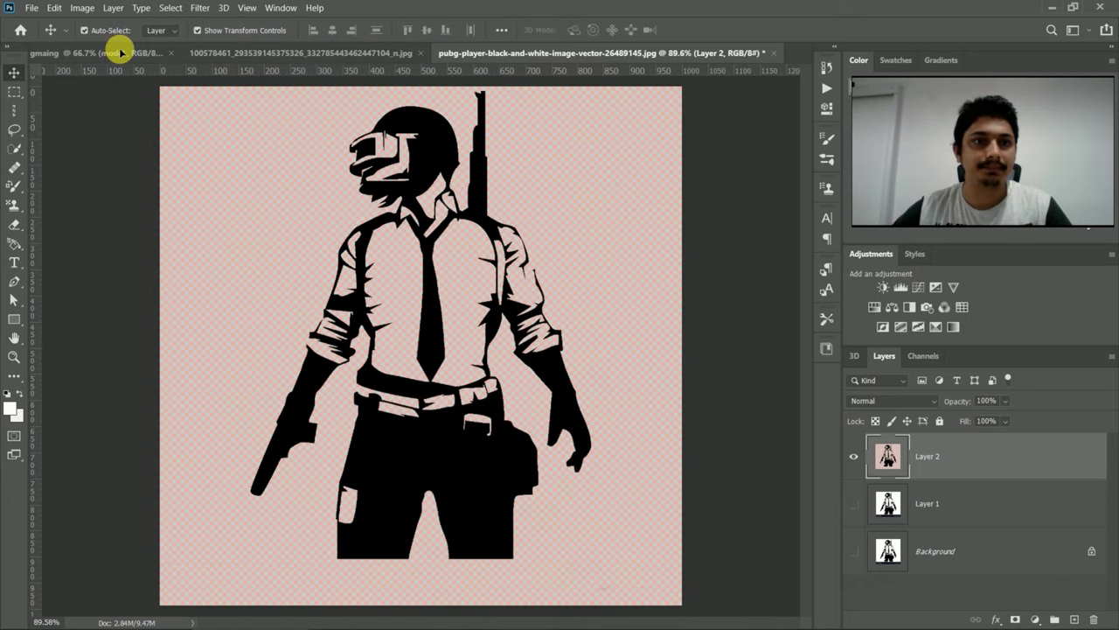
Drop the soldier onto the gmaing canvas and convert its layer to a smart object
click(120, 53)
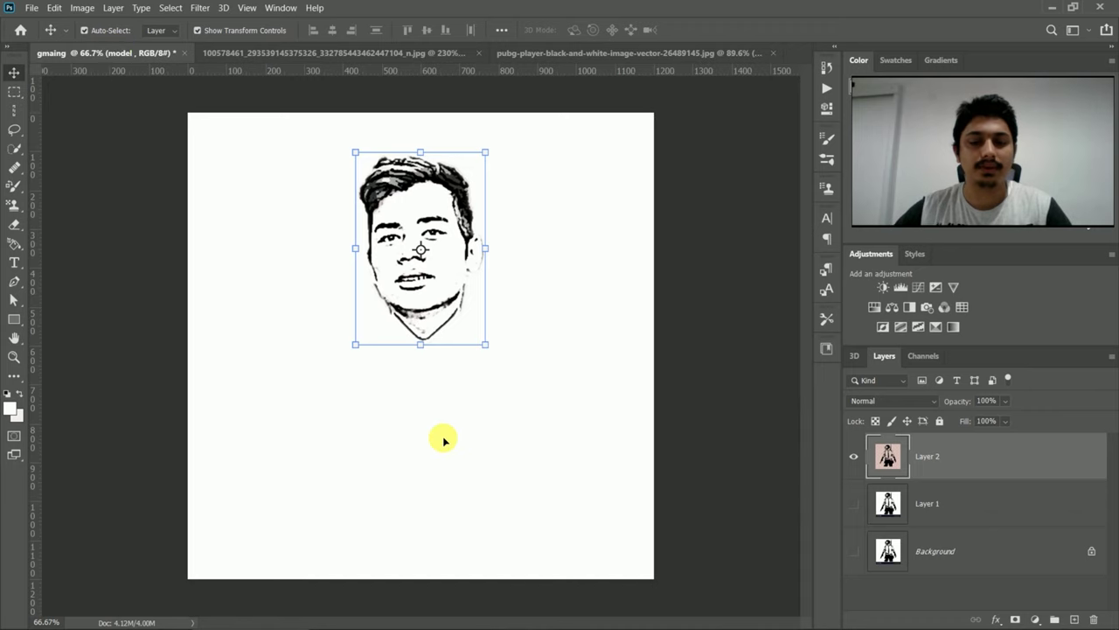
drag(443, 440, 441, 440)
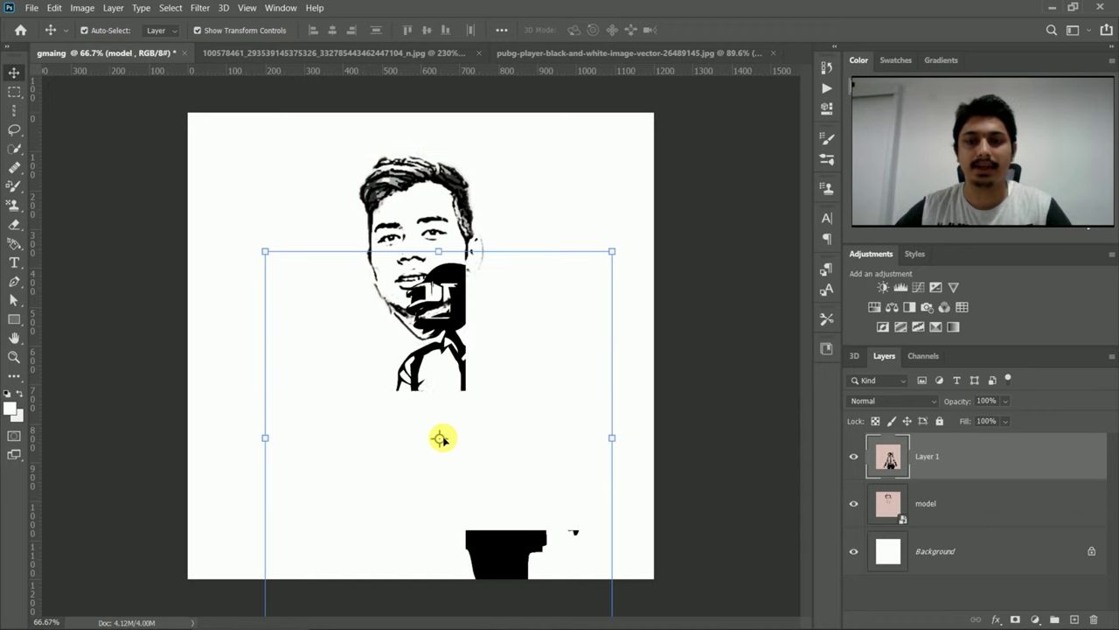
right_click(949, 459)
click(822, 217)
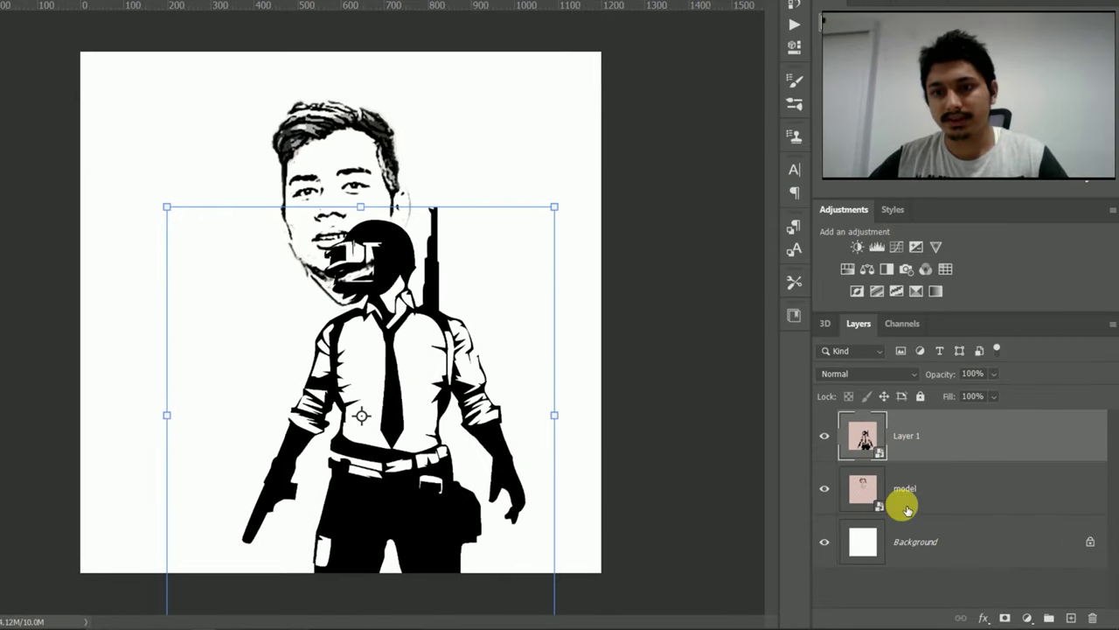
Add a layer mask to the soldier layer and brush black over the helmet by the jaw and collar
click(1006, 618)
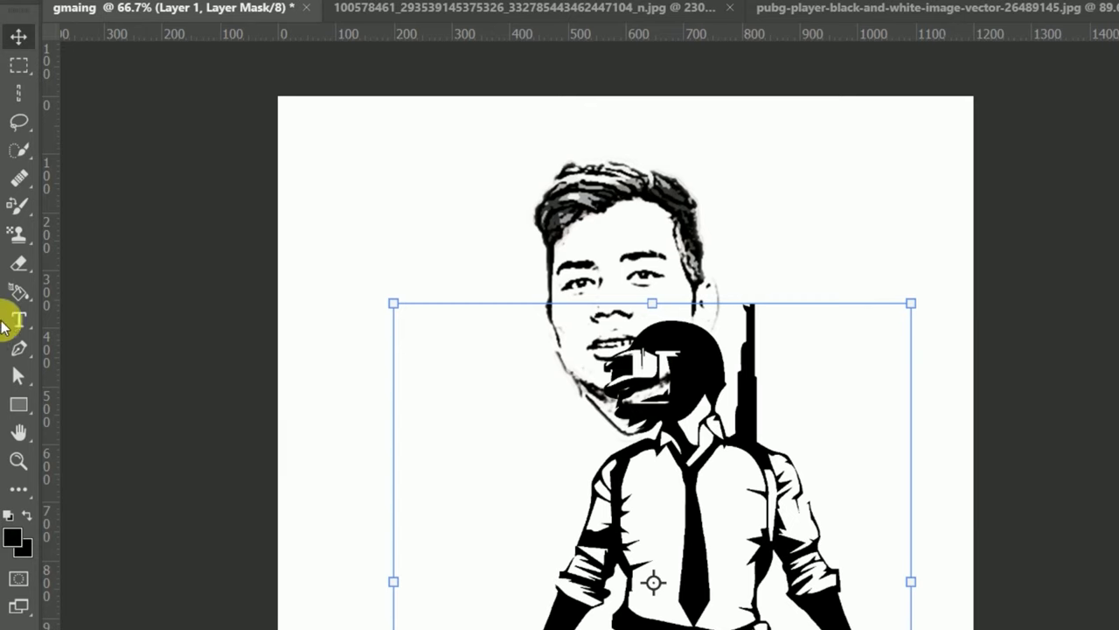
right_click(18, 206)
click(88, 206)
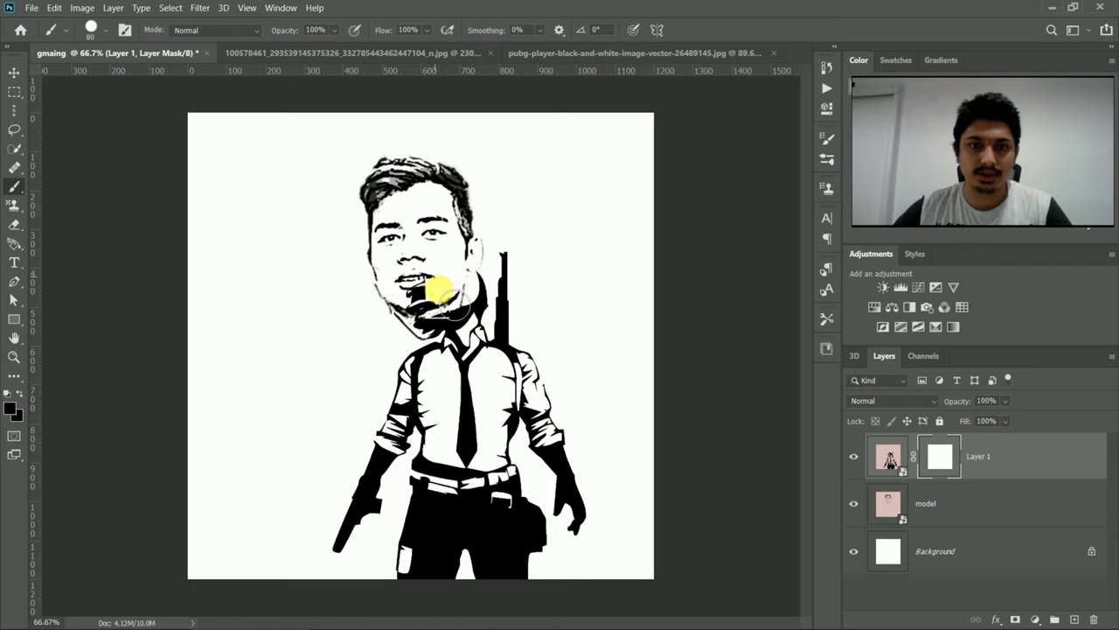
scroll(457, 297, up, 5)
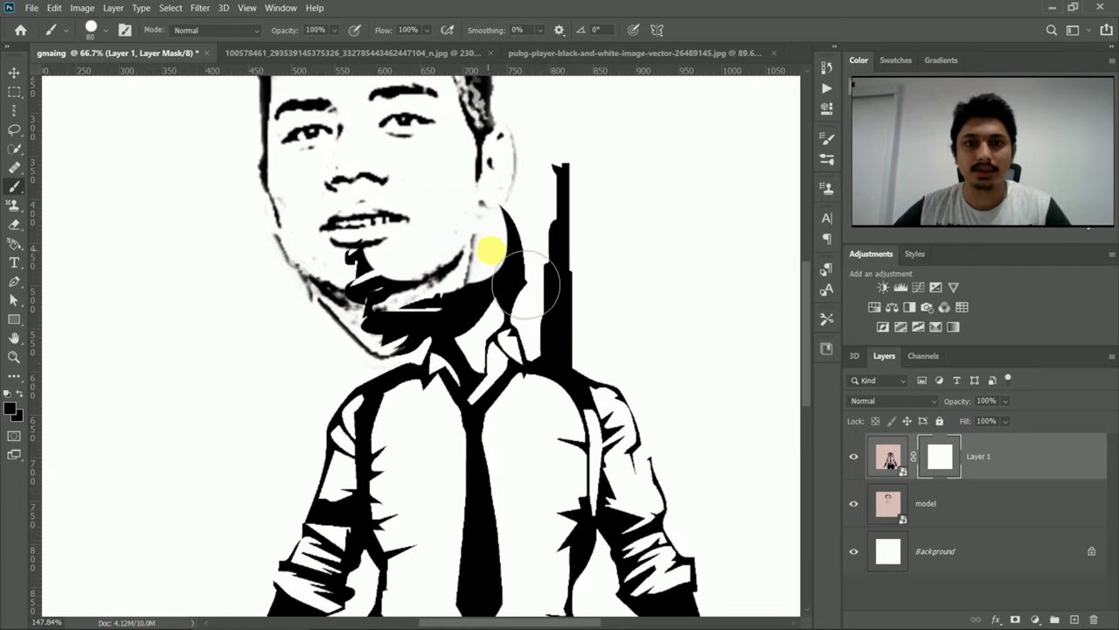
drag(525, 282, 522, 254)
mouse_move(529, 298)
mouse_down()
mouse_move(535, 315)
mouse_move(387, 324)
mouse_move(358, 258)
mouse_move(461, 309)
mouse_move(412, 300)
mouse_move(392, 317)
mouse_move(353, 303)
mouse_up()
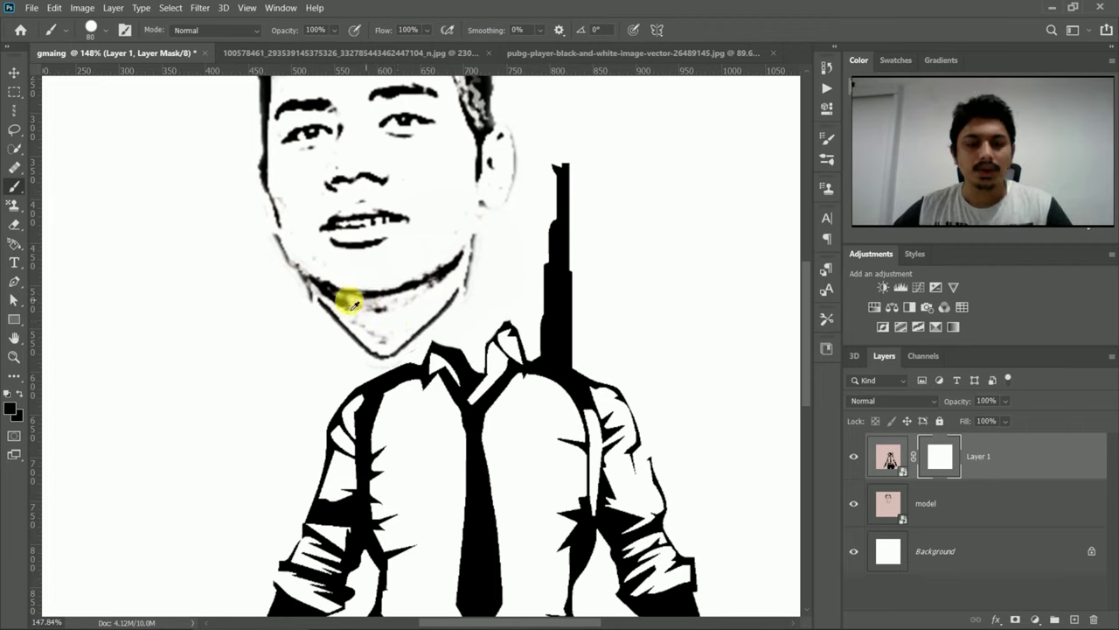
scroll(352, 303, down, 2)
scroll(341, 295, down, 2)
scroll(341, 294, down, 2)
scroll(349, 295, down, 1)
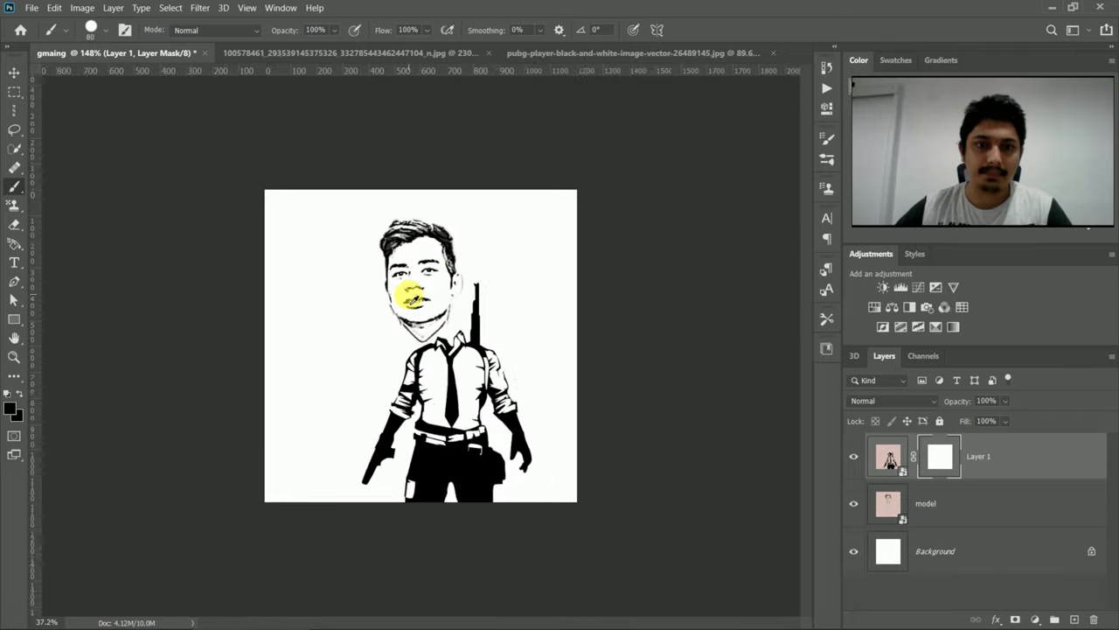
scroll(411, 296, up, 1)
key(v)
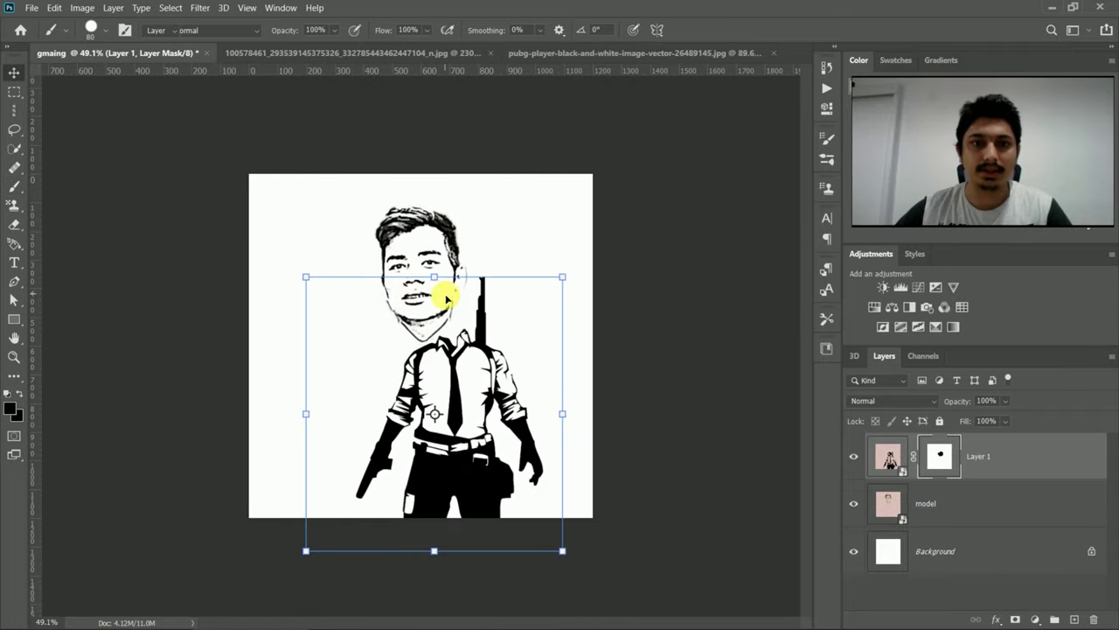
Shift the soldier figure slightly left and down, then commit its position
key(v)
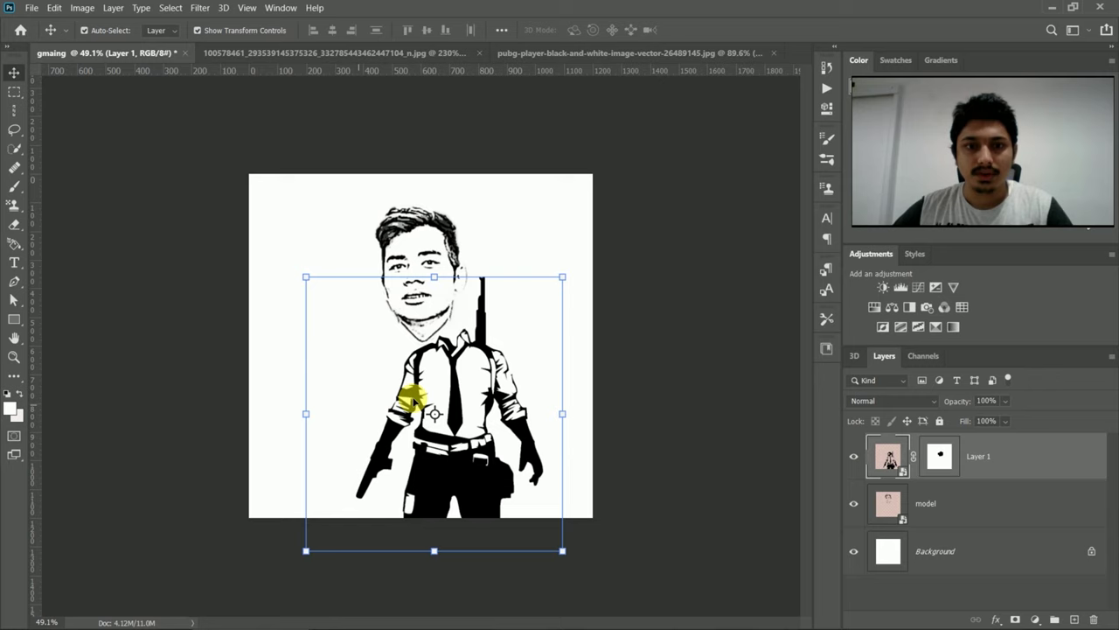
drag(499, 376, 430, 390)
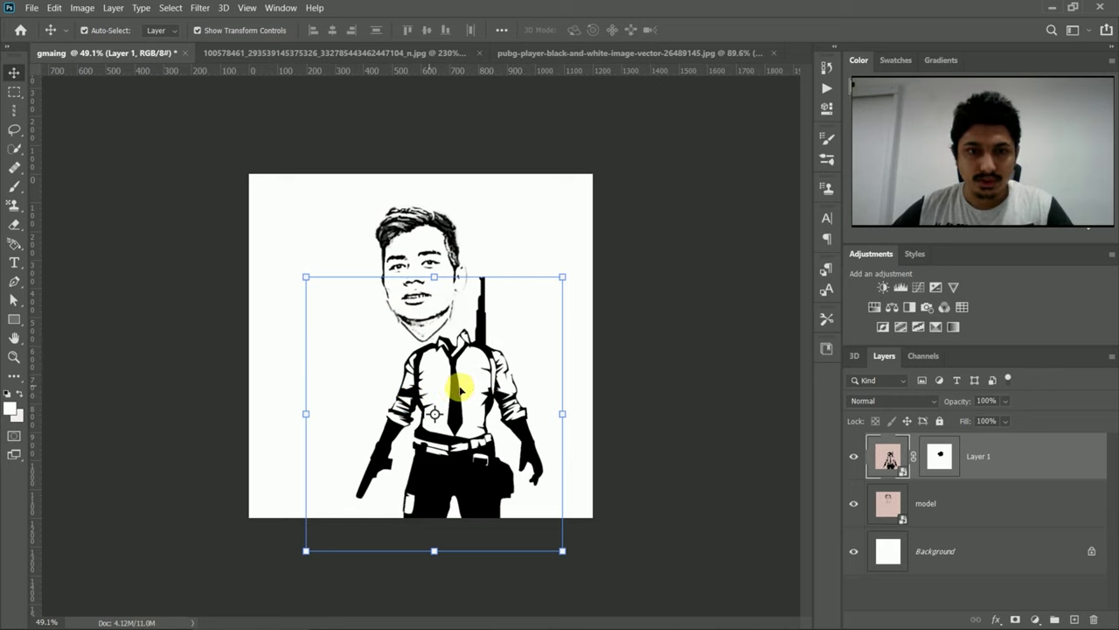
drag(492, 396, 442, 395)
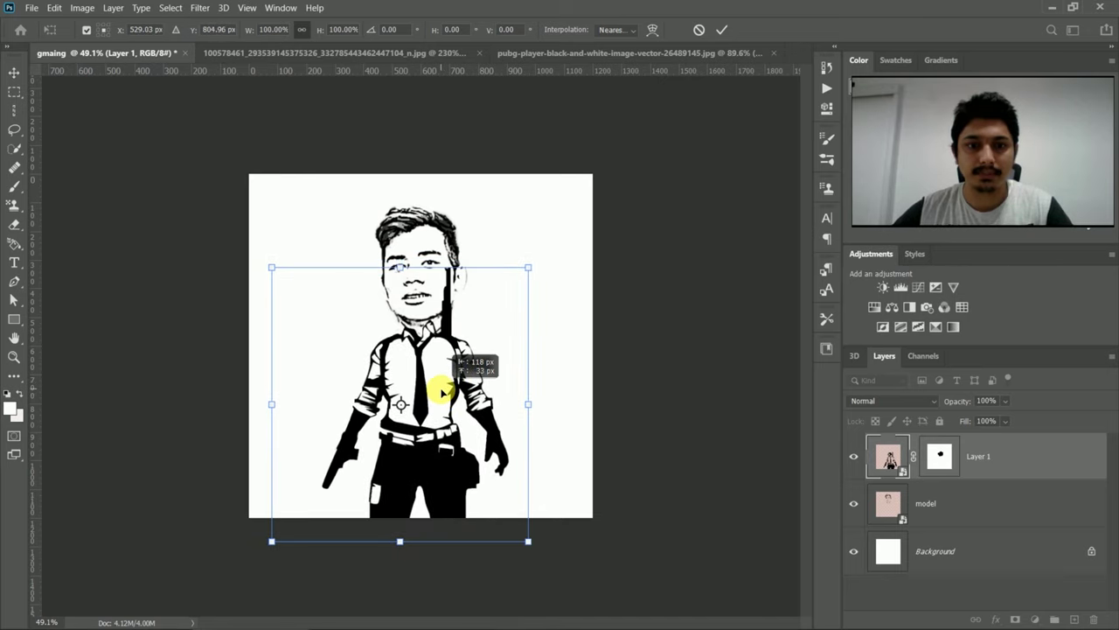
drag(442, 392, 443, 395)
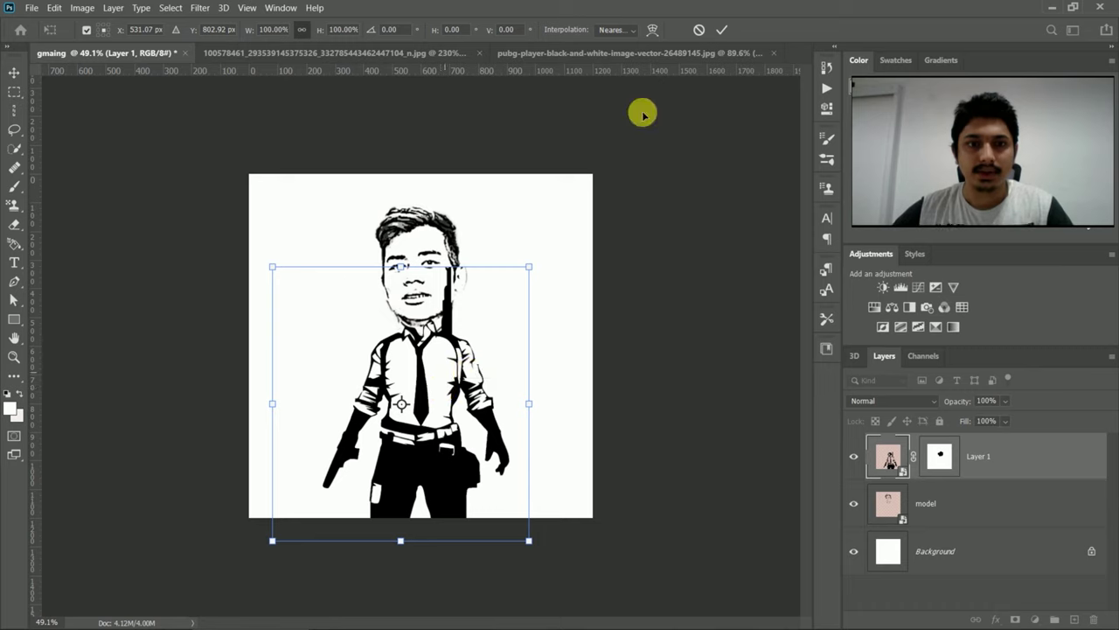
click(721, 29)
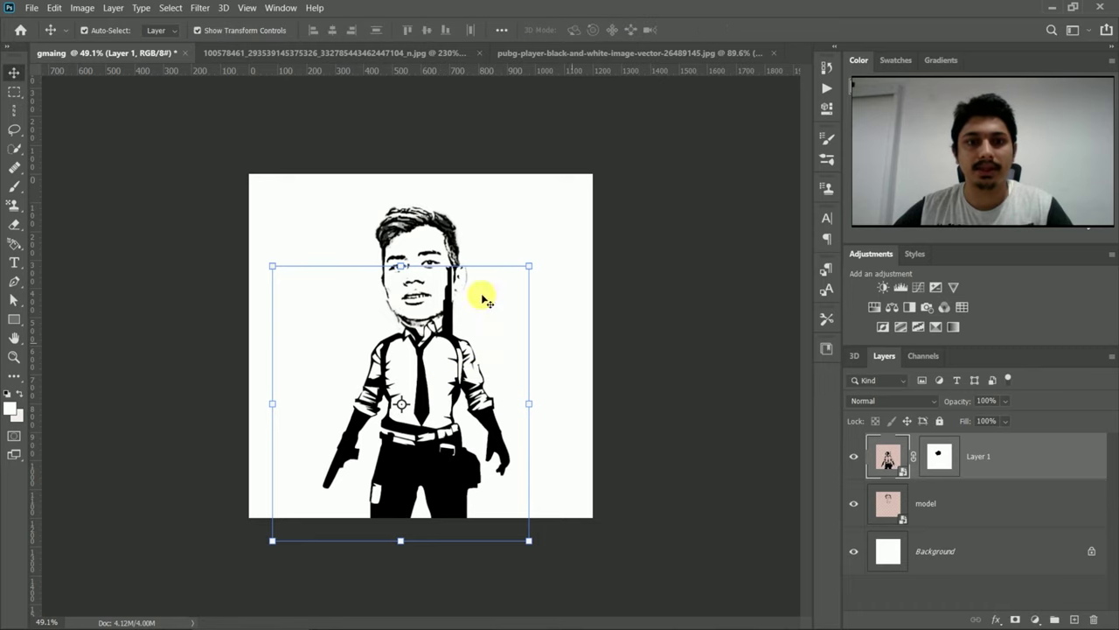
Move the model face layer above the soldier layer in the Layers panel
click(436, 247)
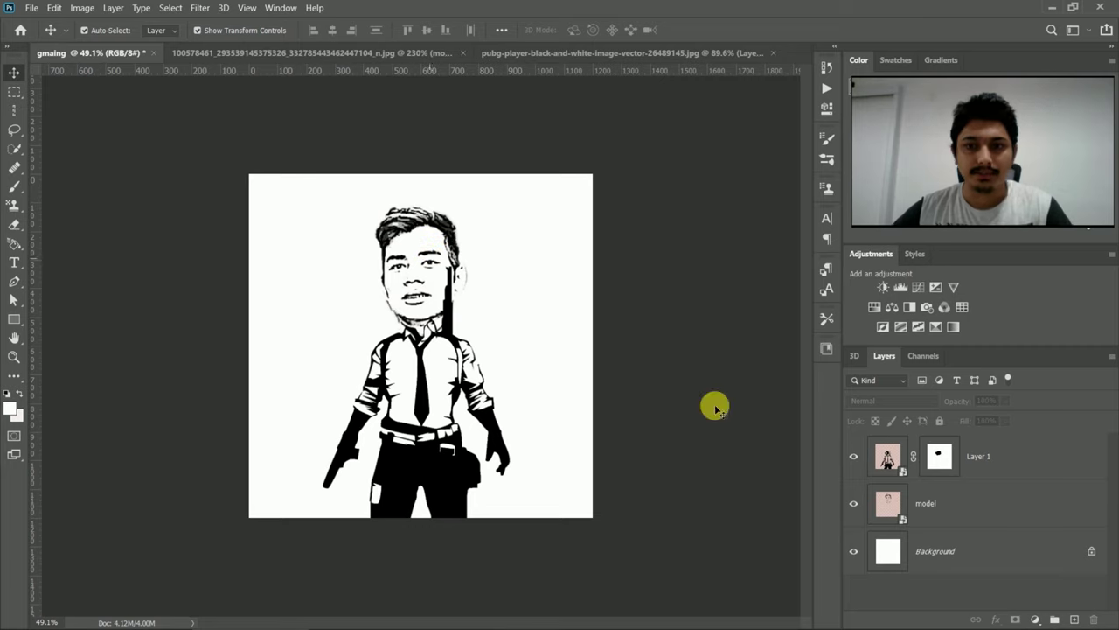
click(890, 511)
drag(892, 515, 934, 440)
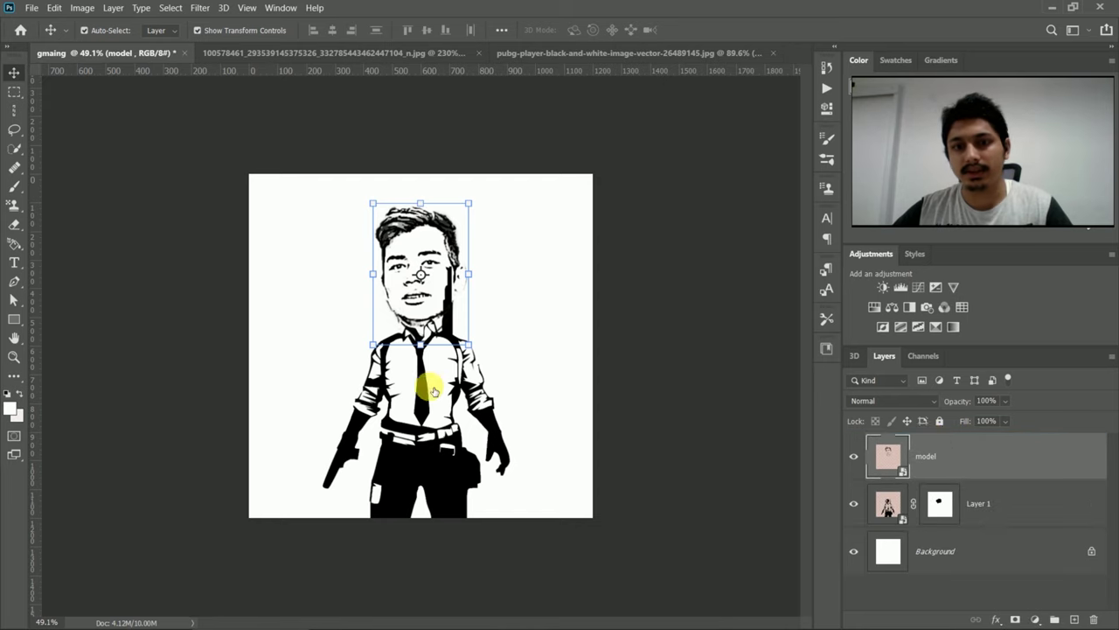
Shrink the model face proportionally and centre it on the soldier's shoulders
scroll(446, 303, up, 5)
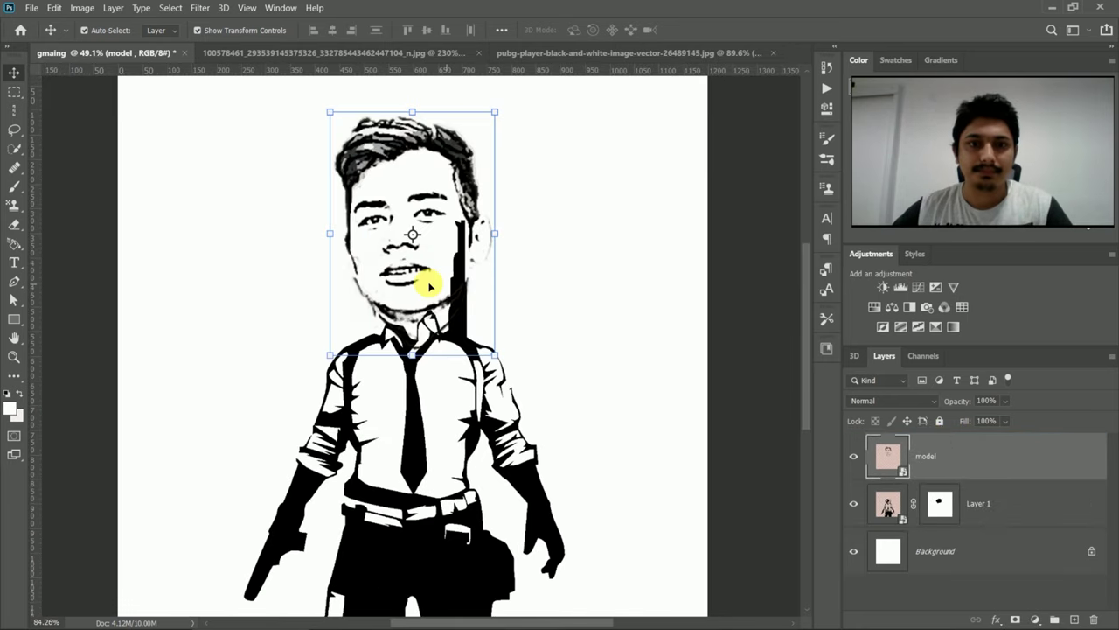
mouse_move(425, 230)
mouse_down()
mouse_move(426, 252)
mouse_move(427, 237)
mouse_up()
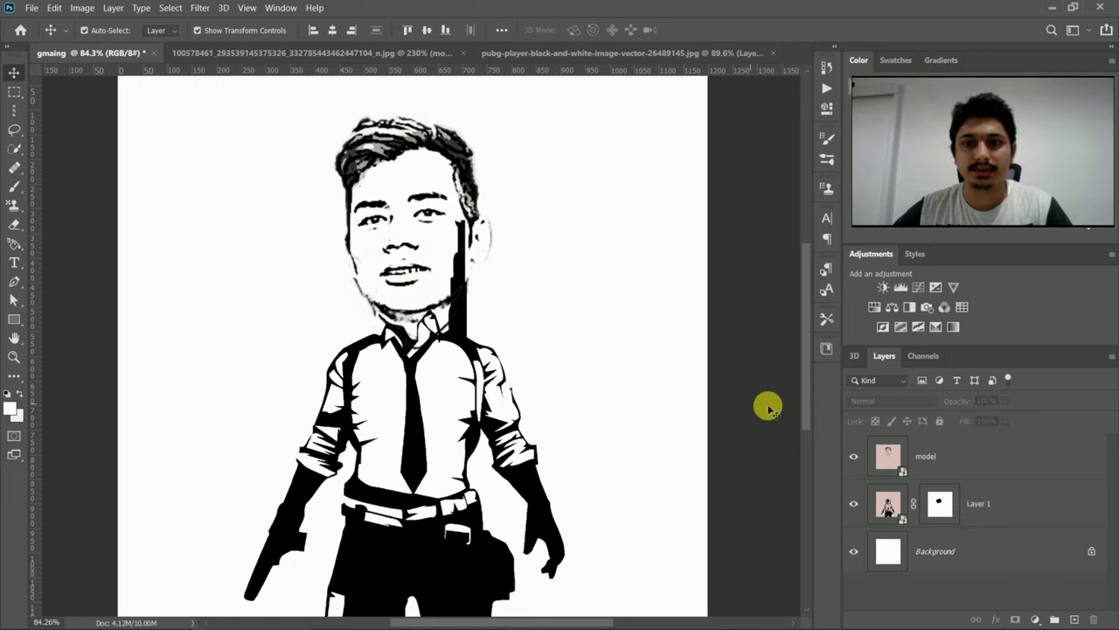
click(901, 459)
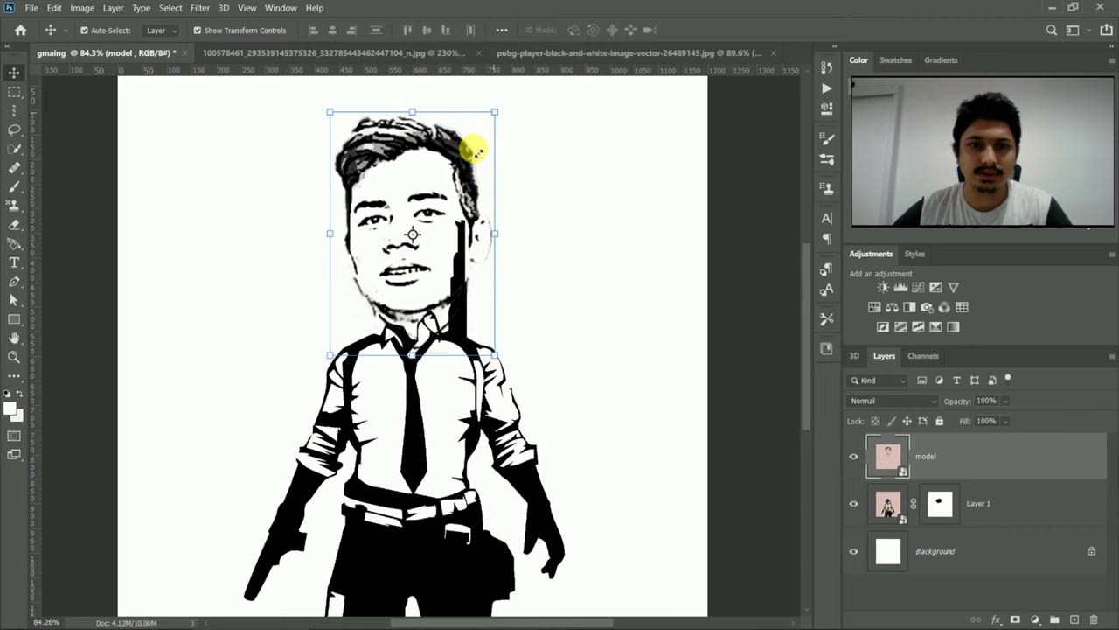
mouse_move(478, 153)
mouse_down()
mouse_move(464, 204)
mouse_move(394, 280)
mouse_move(442, 242)
mouse_up()
drag(392, 283, 430, 255)
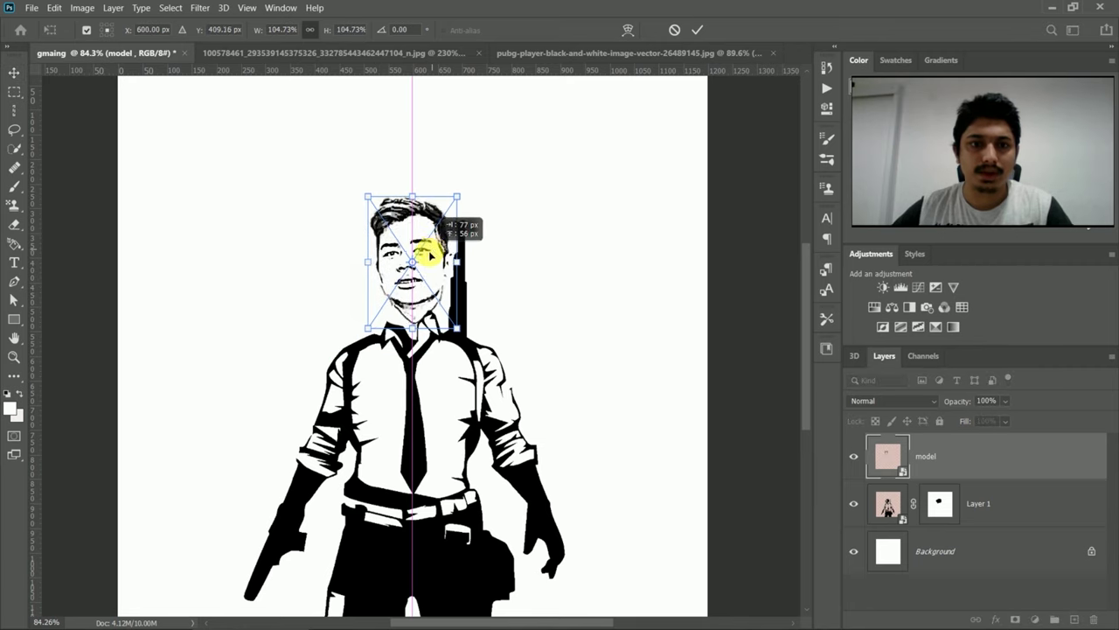
mouse_move(430, 255)
mouse_down()
mouse_move(422, 272)
mouse_move(431, 265)
mouse_up()
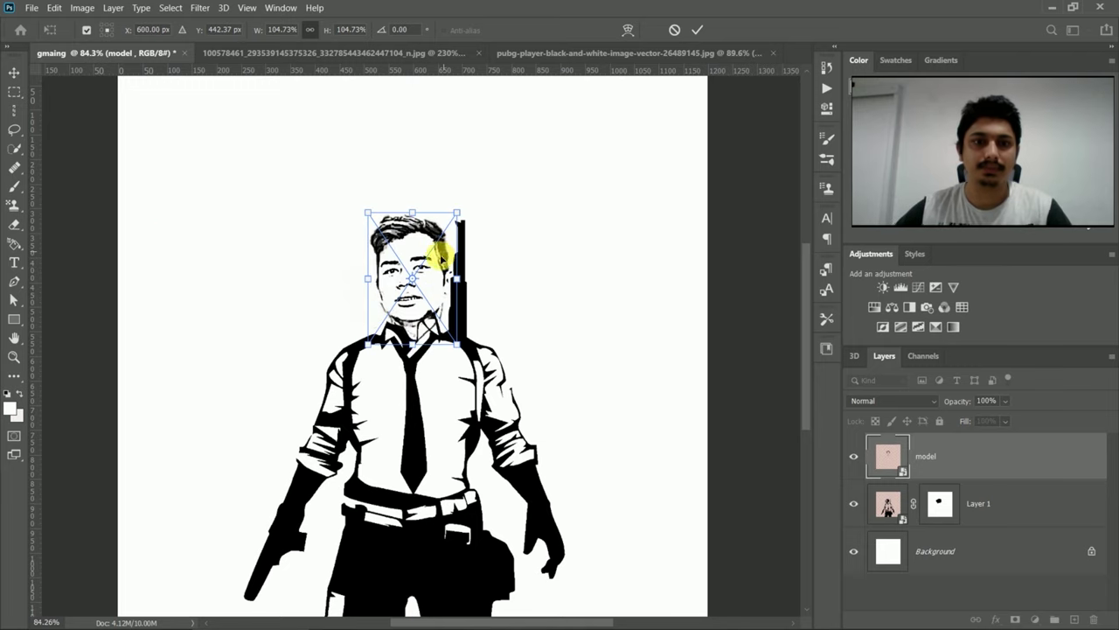
Nudge the face about 10 px left and commit it at 104.73% scale
scroll(427, 280, down, 2)
scroll(429, 293, down, 1)
scroll(431, 300, up, 2)
scroll(430, 299, up, 2)
scroll(432, 299, up, 1)
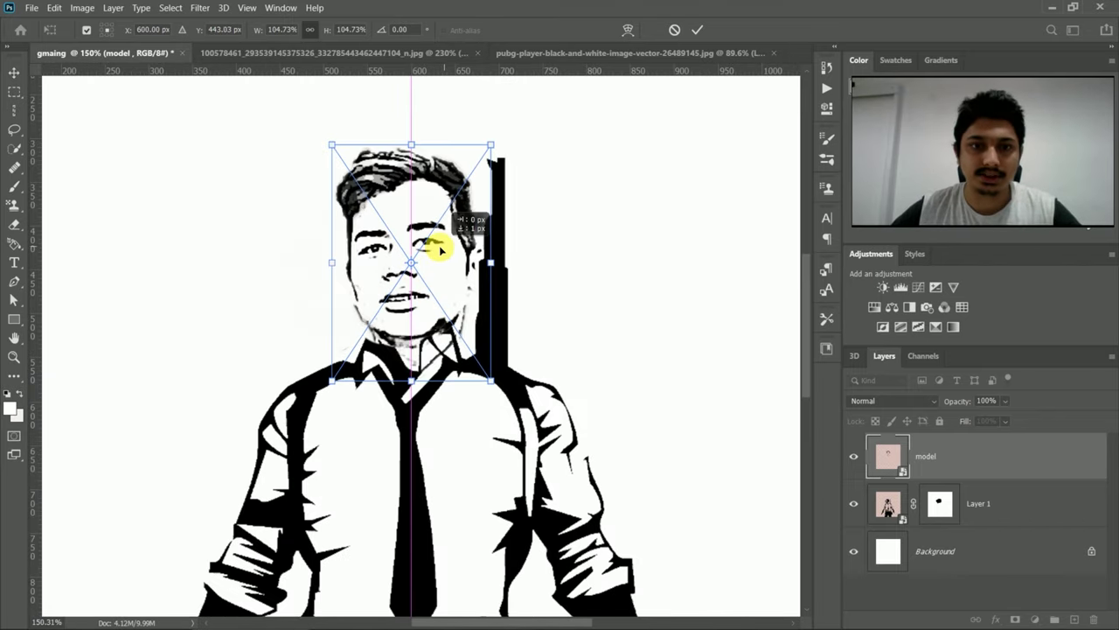
drag(441, 251, 437, 250)
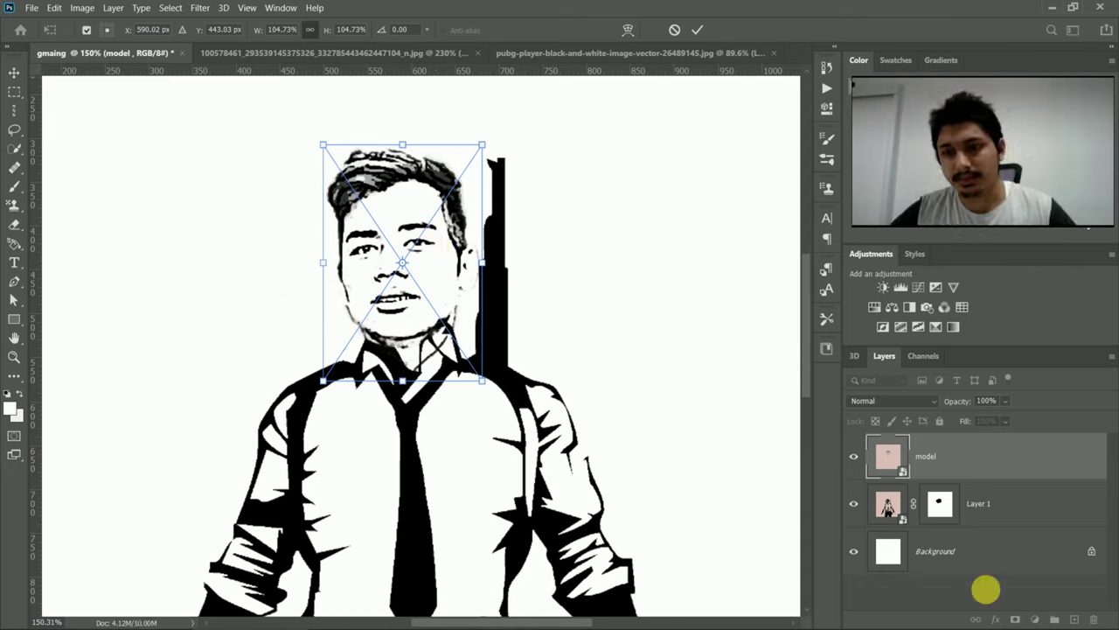
click(699, 30)
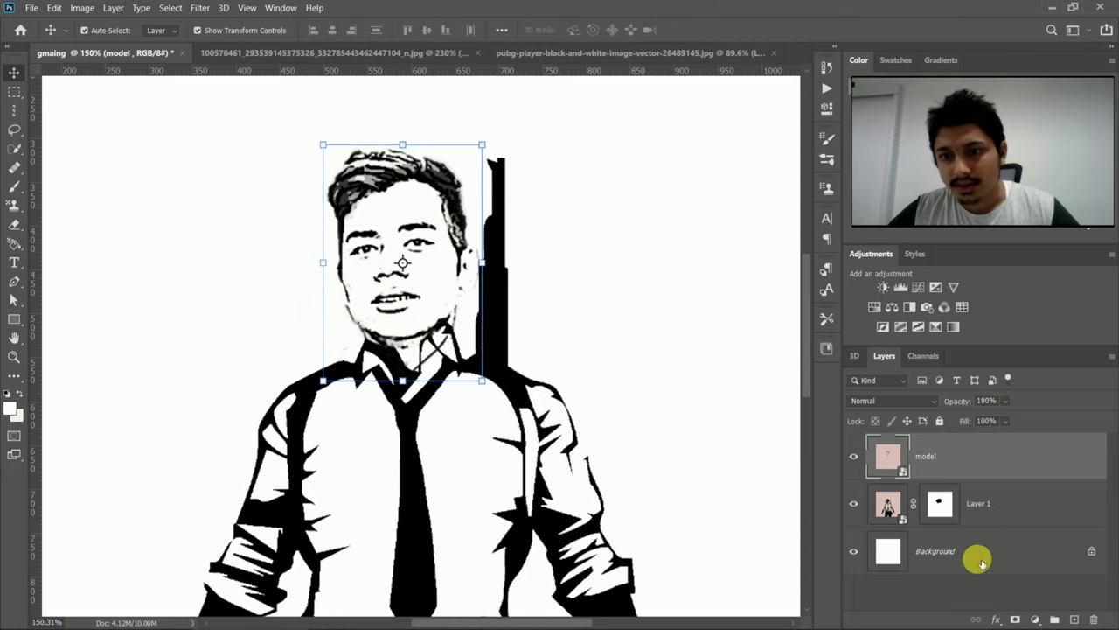
Mask the model face layer and paint black over its stray lines on the collar
click(1016, 620)
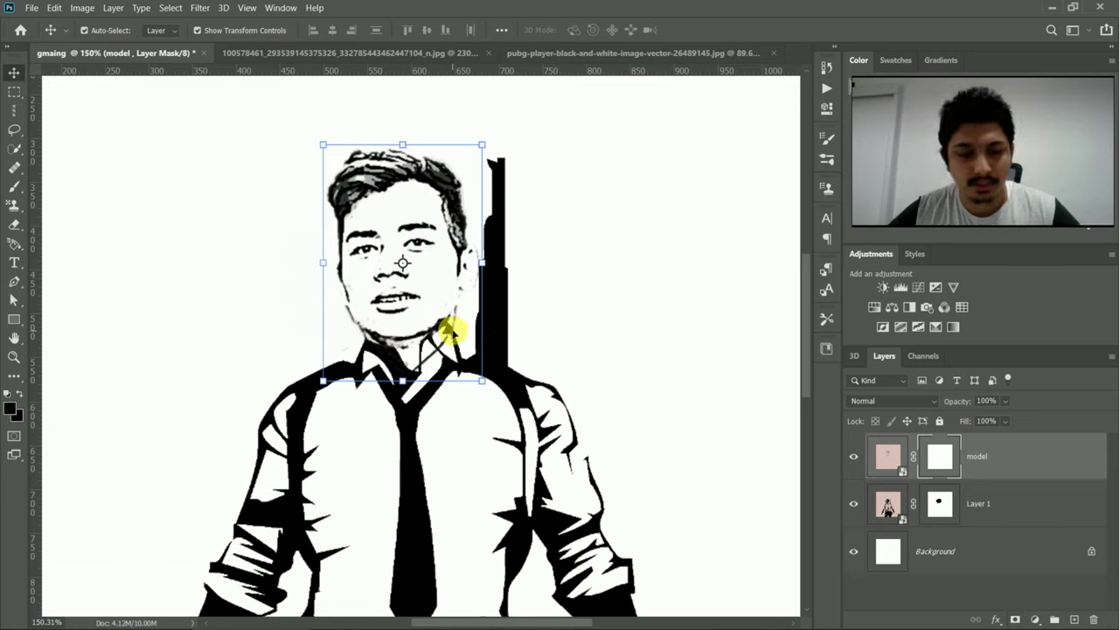
key(b)
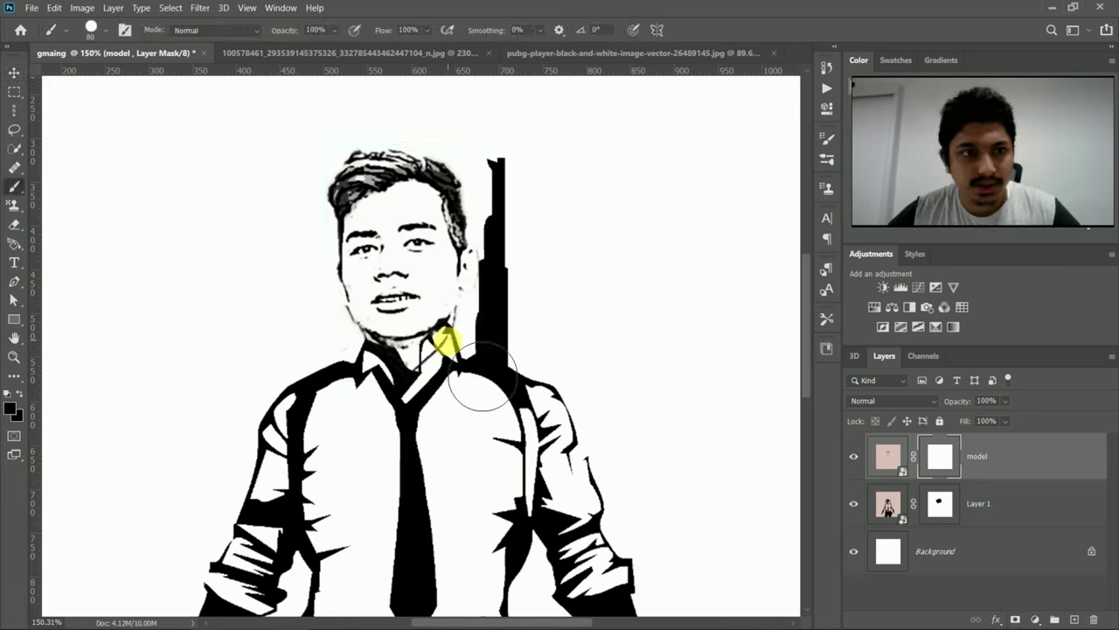
drag(467, 351, 474, 349)
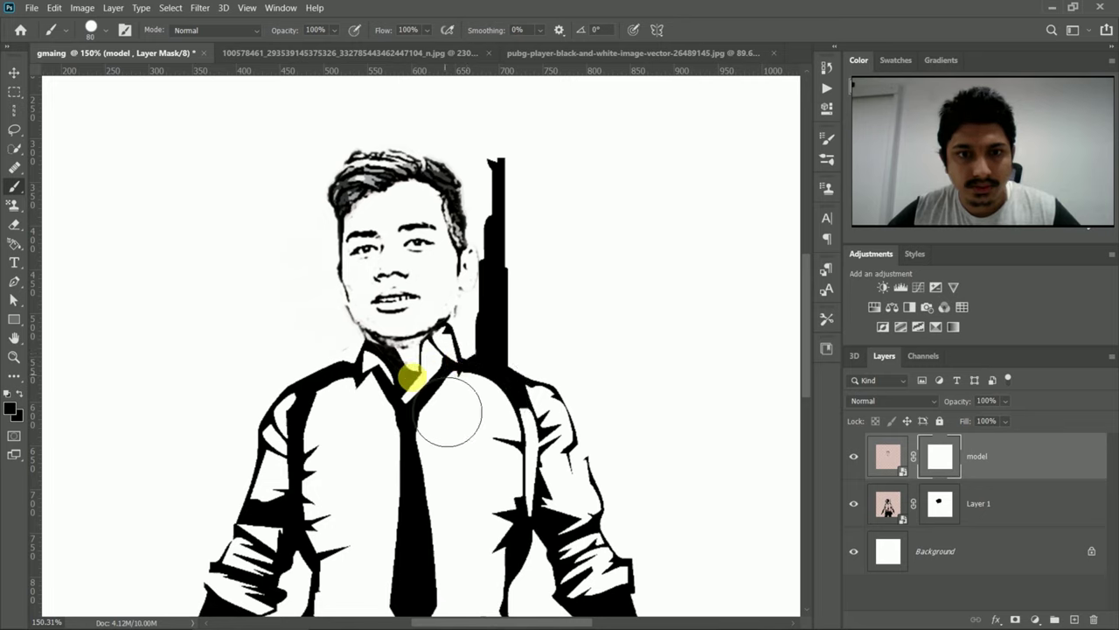
mouse_move(474, 350)
mouse_down()
mouse_move(374, 376)
mouse_move(390, 407)
mouse_up()
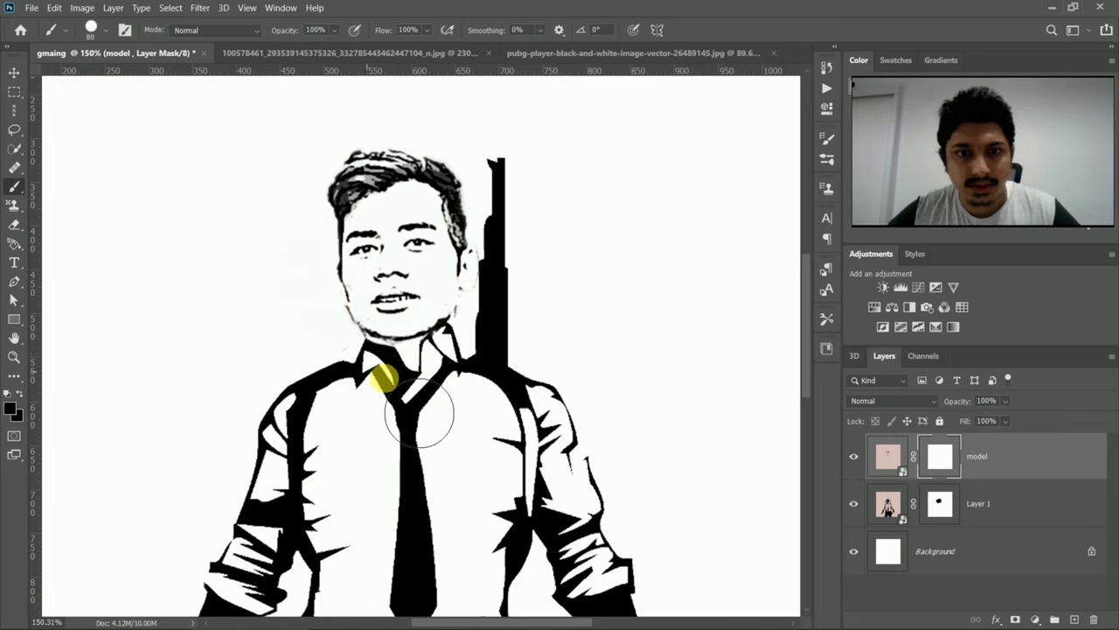
scroll(391, 408, down, 1)
scroll(391, 408, down, 2)
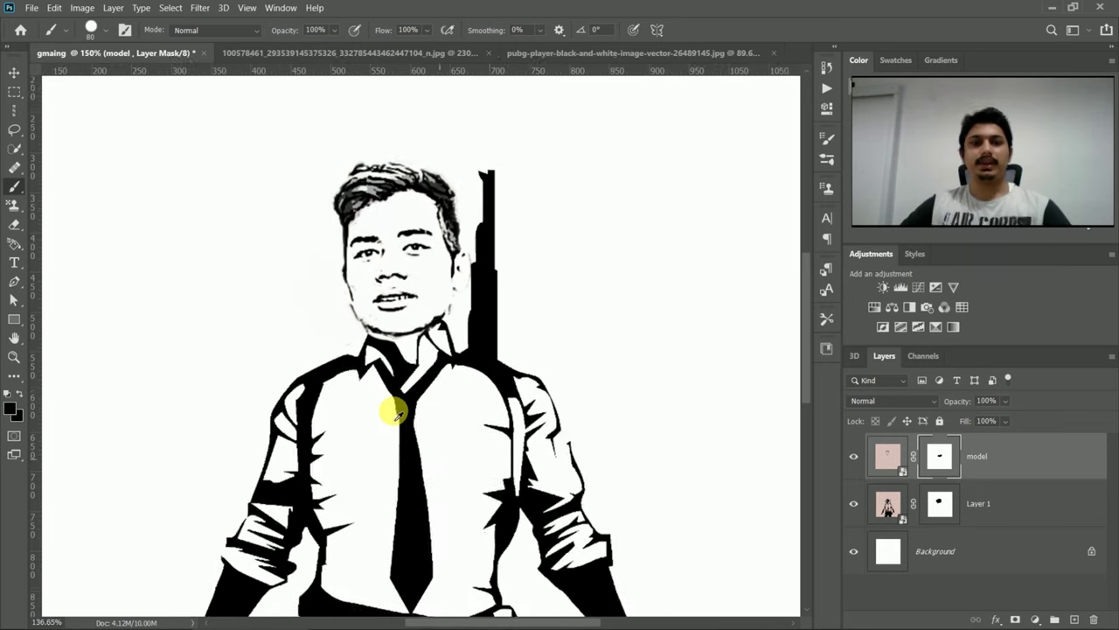
scroll(392, 406, down, 2)
scroll(393, 403, down, 3)
scroll(412, 350, down, 1)
scroll(425, 344, down, 2)
scroll(423, 352, up, 3)
scroll(423, 352, up, 2)
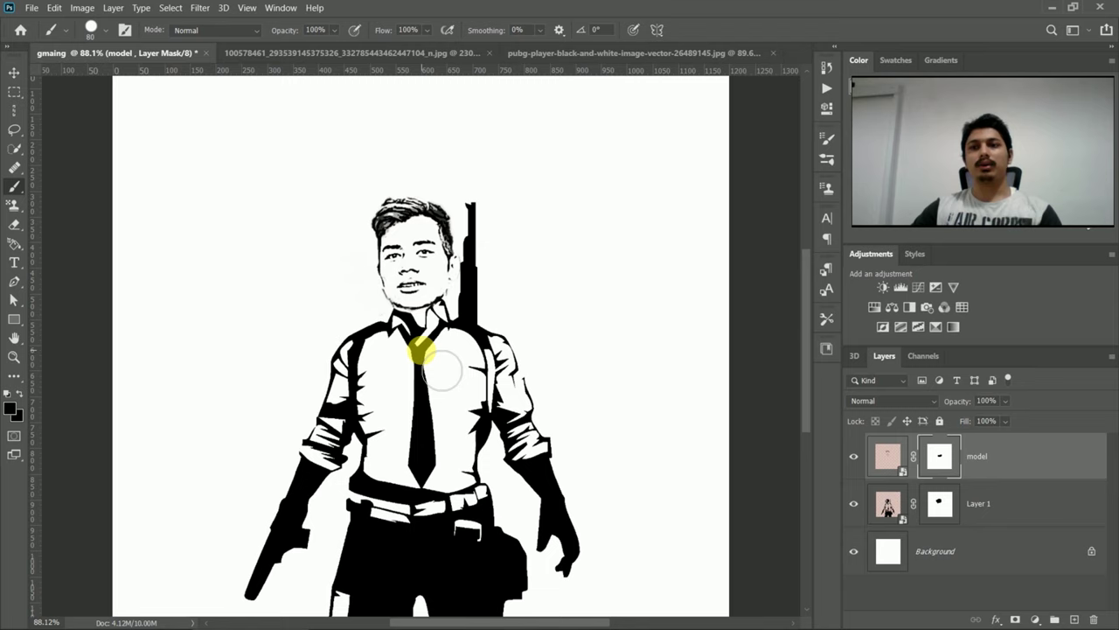
Zoom out to view the composite figure and deselect the model layer
key(v)
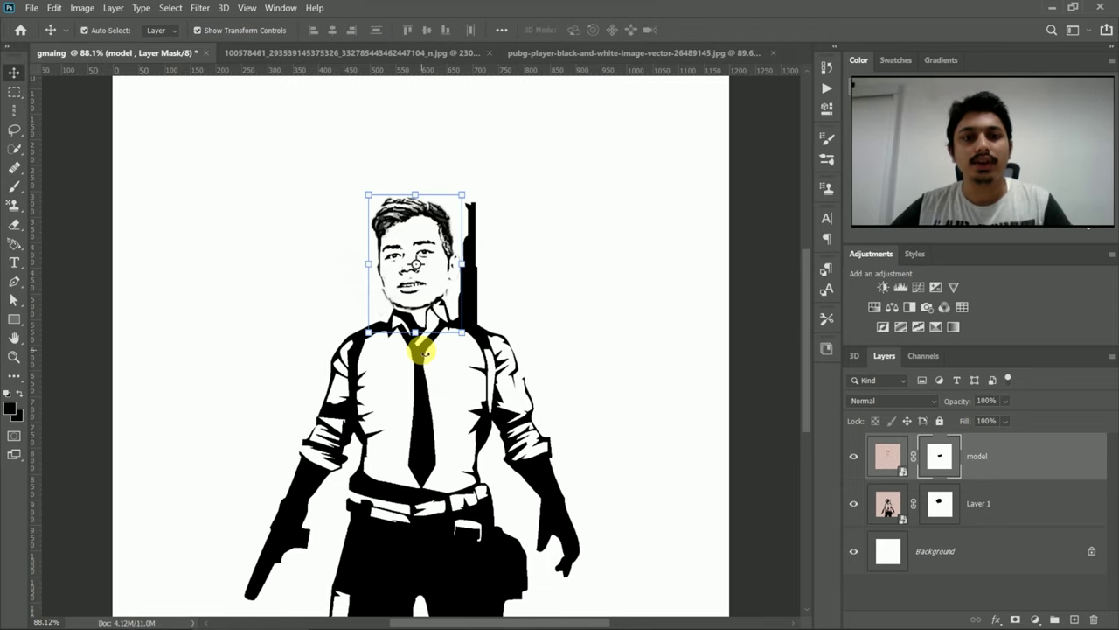
scroll(553, 297, down, 1)
scroll(554, 298, down, 4)
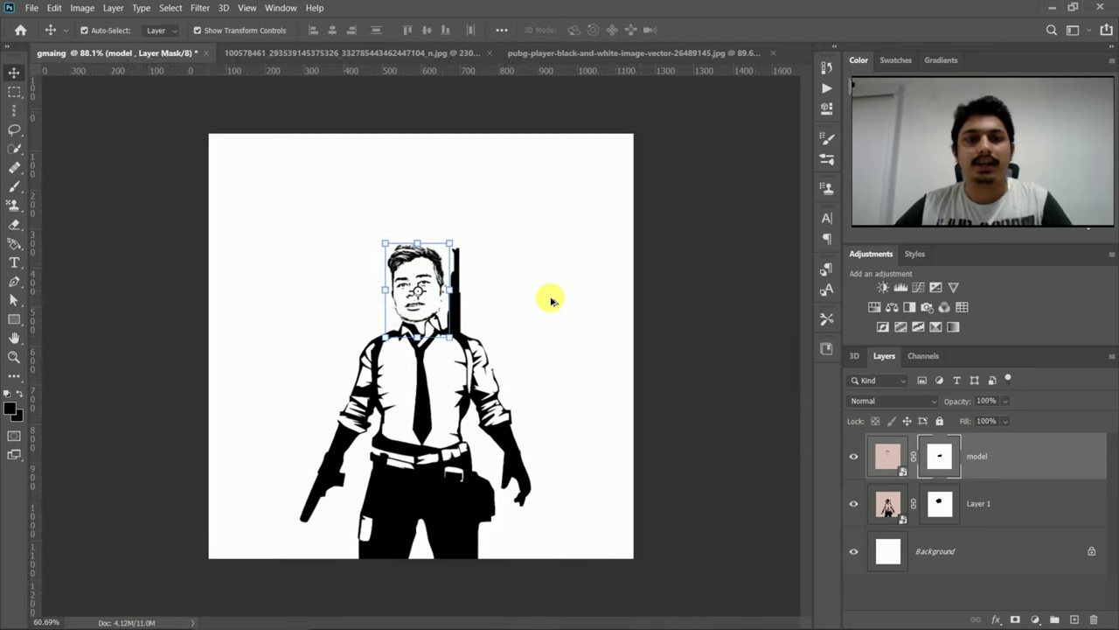
scroll(495, 301, up, 1)
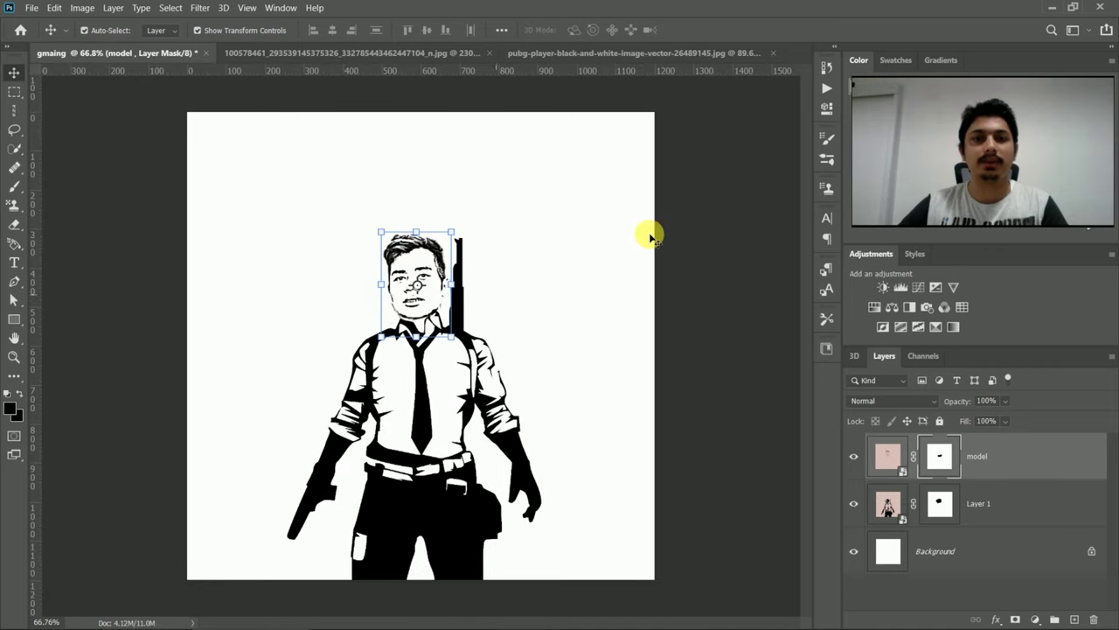
click(523, 271)
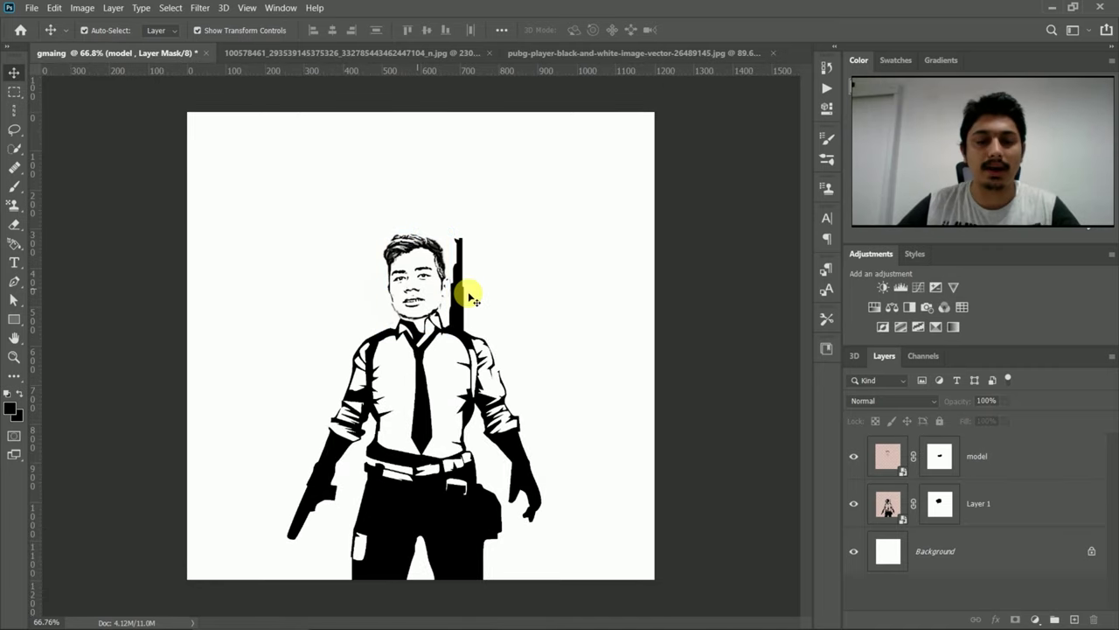
Add a 'Jeeyang' text line above the soldier's head
key(t)
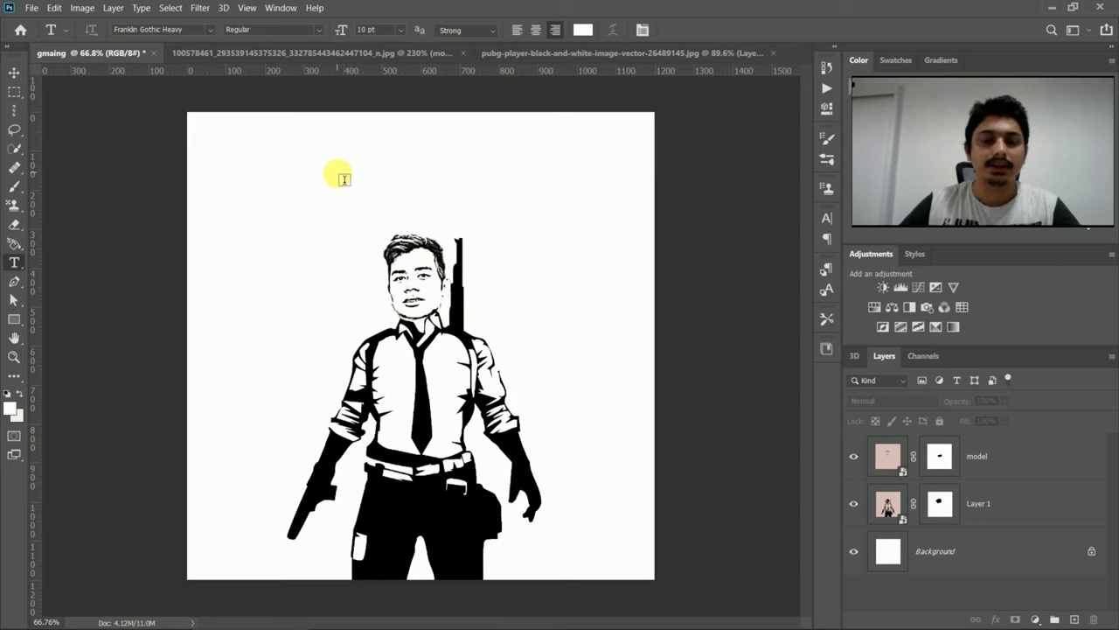
click(339, 177)
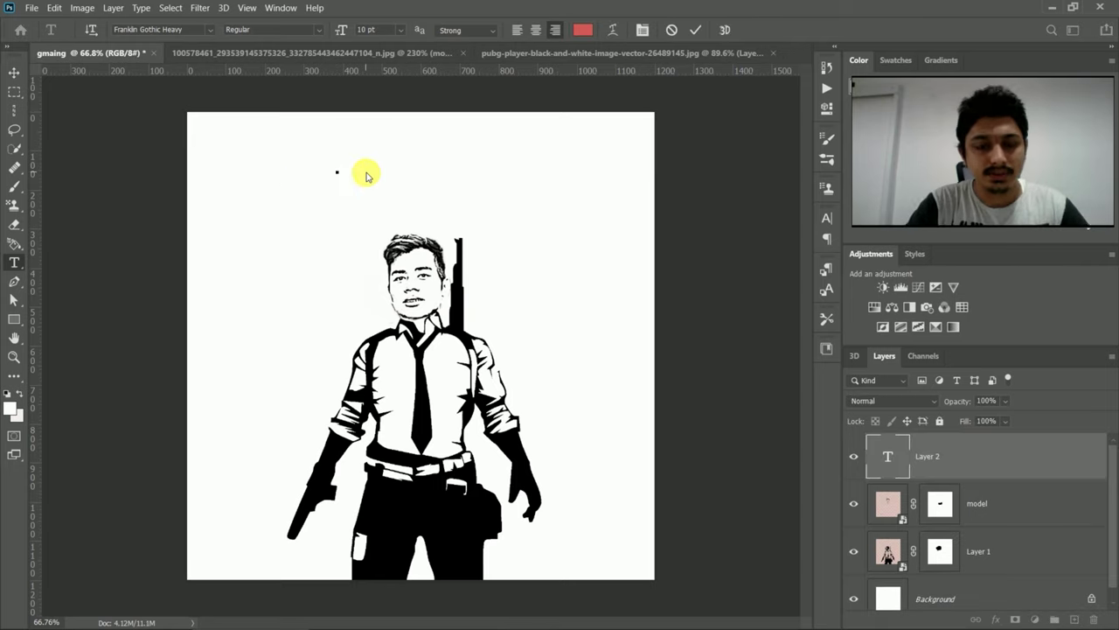
text(Jeeyang)
click(695, 30)
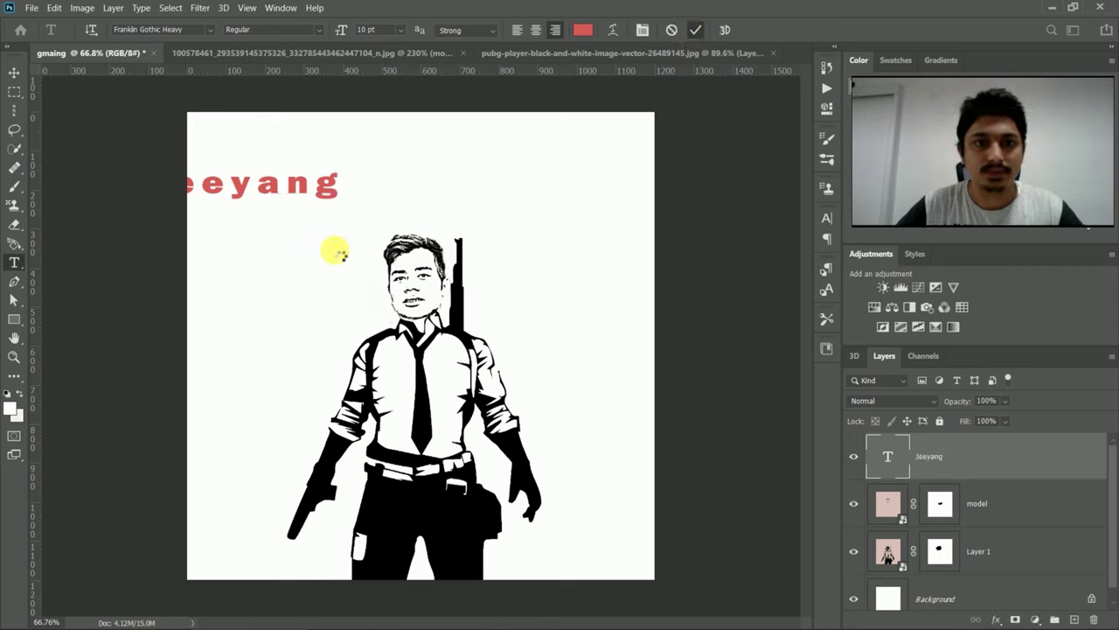
click(341, 256)
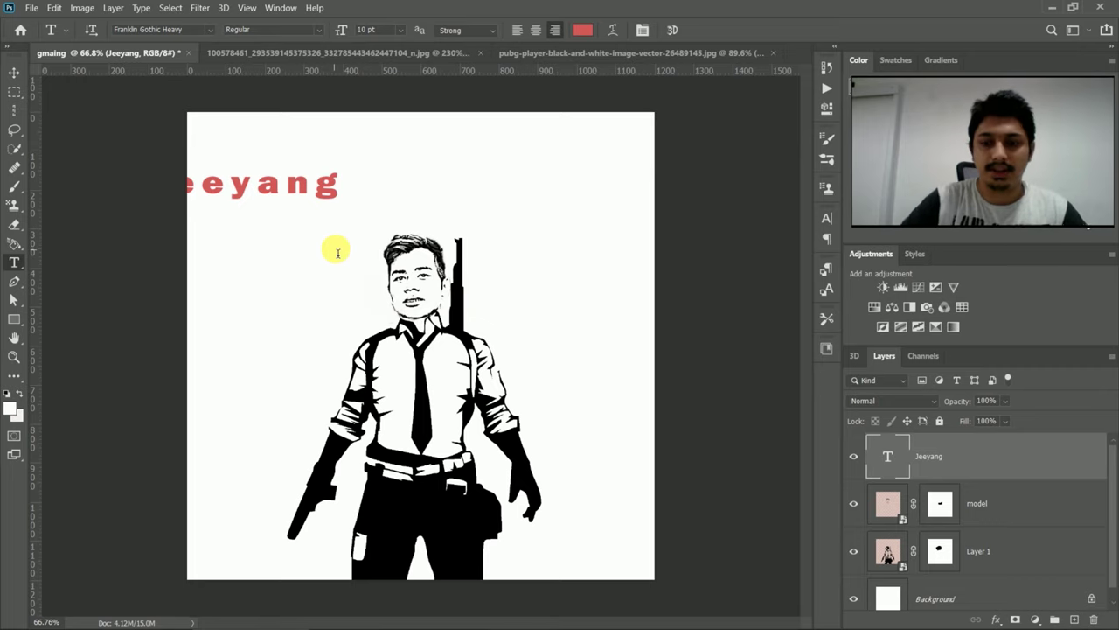
Add a second text line reading 'Gaming' below Jeeyang
click(338, 253)
key(BackSpace)
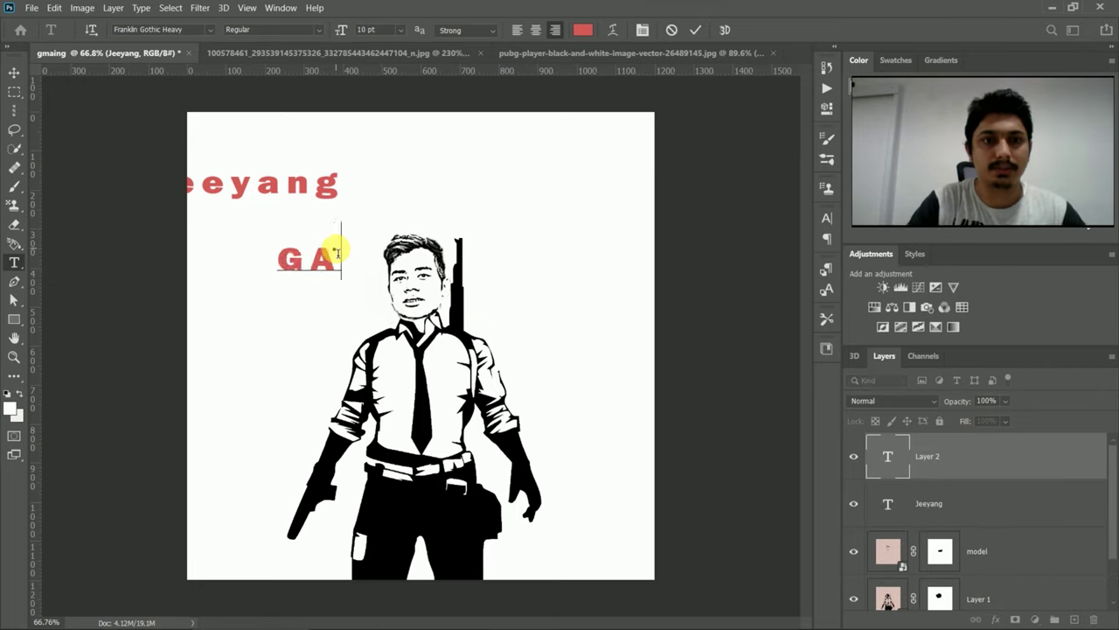
text(mi)
key(BackSpace)
key(BackSpace)
key(BackSpace)
text(aming)
click(695, 30)
Centre the Jeeyang and Gaming lines above the figure
key(v)
drag(305, 187, 462, 196)
drag(347, 264, 476, 242)
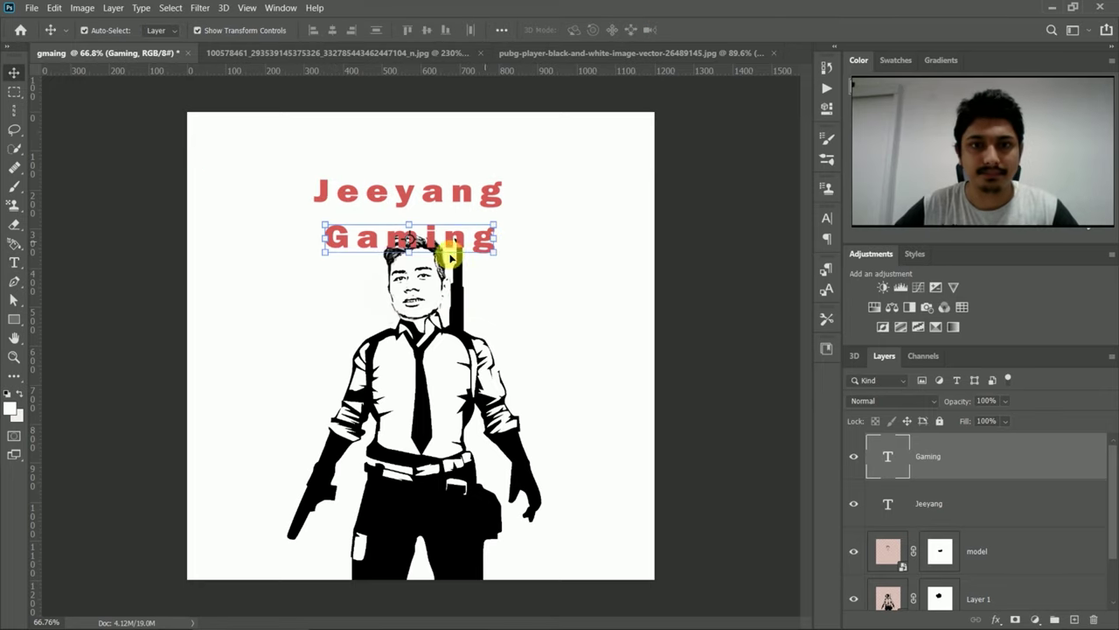
Make both text layers black and nudge them slightly up and right
click(947, 501)
shift+click(951, 470)
click(826, 218)
click(789, 302)
click(986, 243)
click(795, 213)
drag(465, 195, 475, 175)
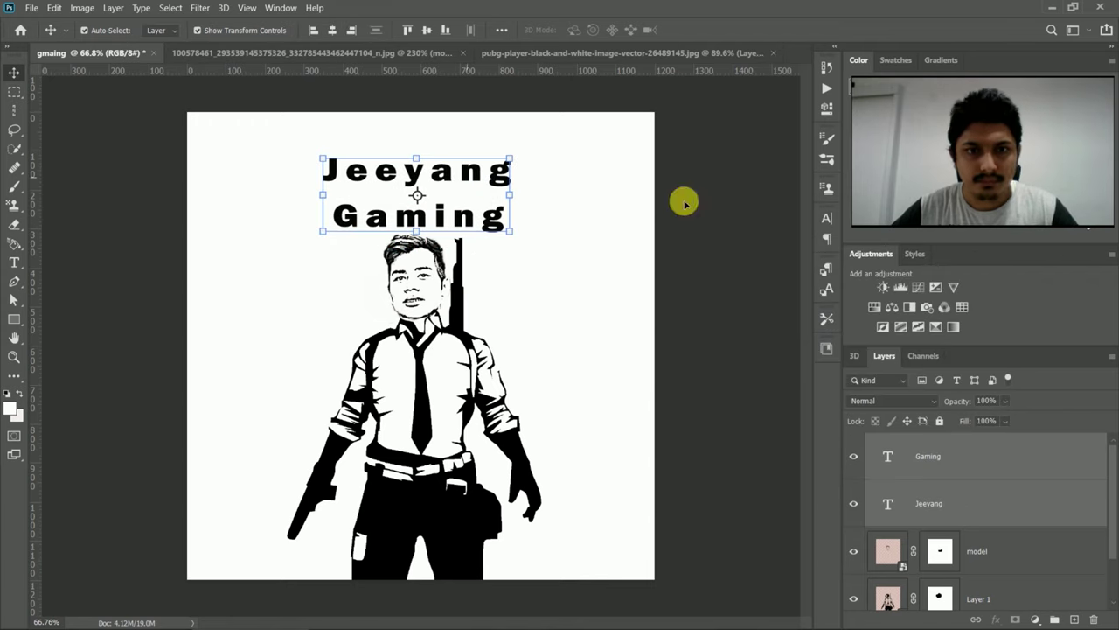
Rasterize the Jeeyang and Gaming text layers
right_click(942, 469)
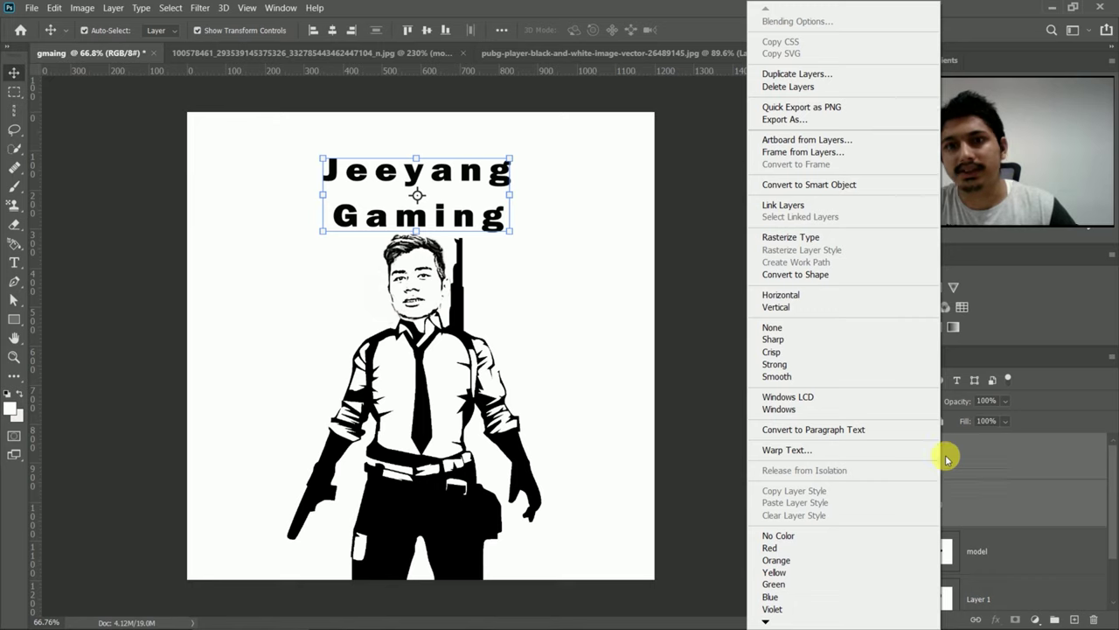
click(805, 239)
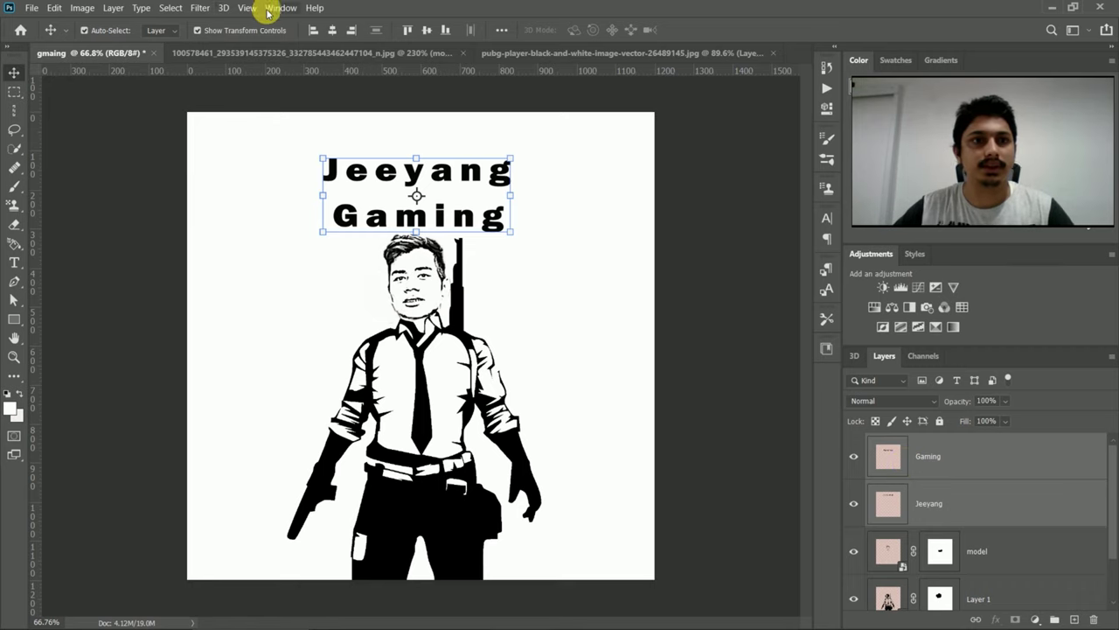
click(226, 7)
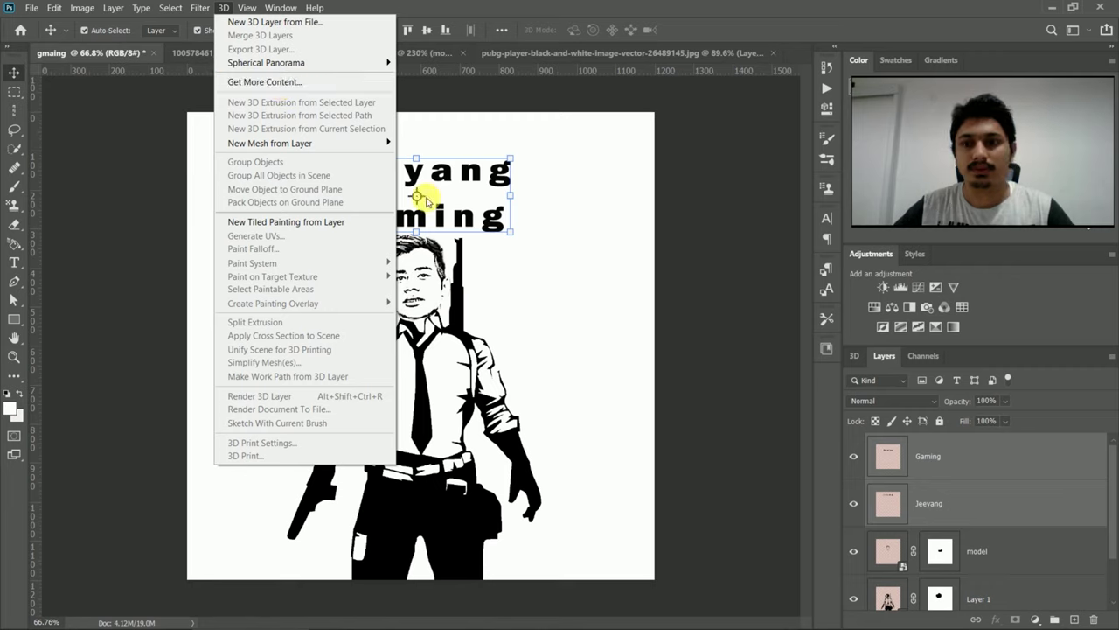
click(721, 443)
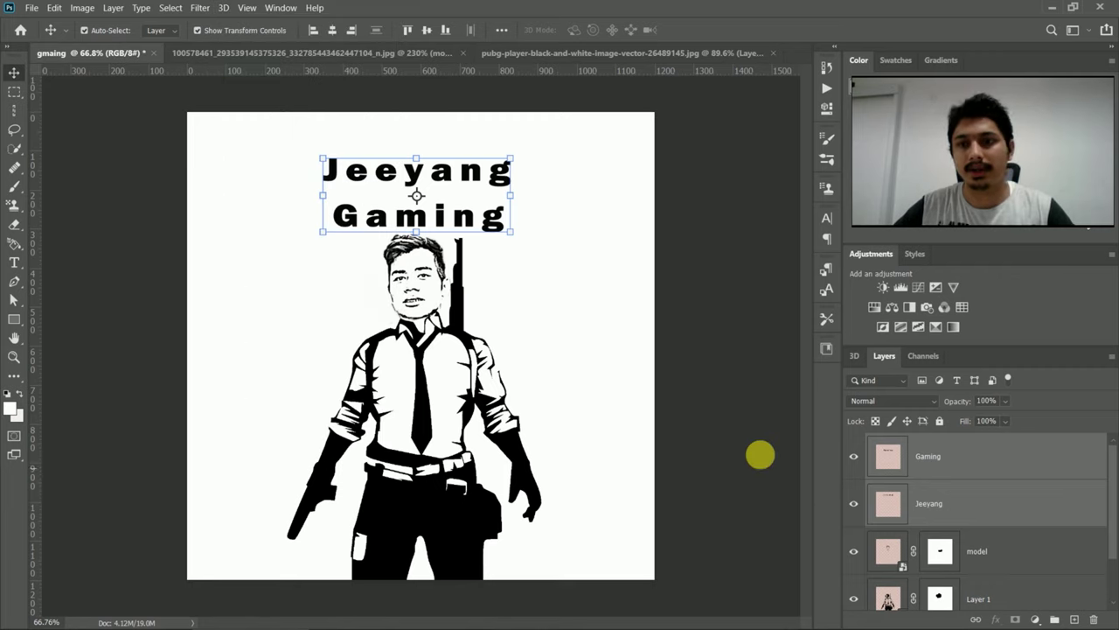
click(761, 459)
Merge the Jeeyang and Gaming layers into one layer named Gaming
click(936, 490)
click(949, 462)
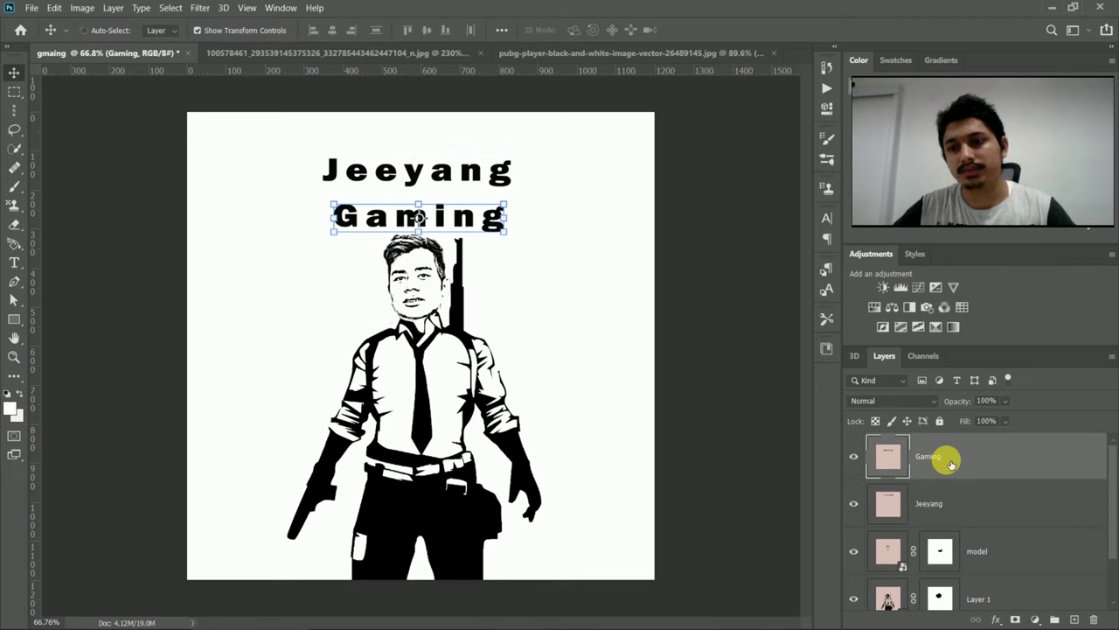
ctrl+click(957, 503)
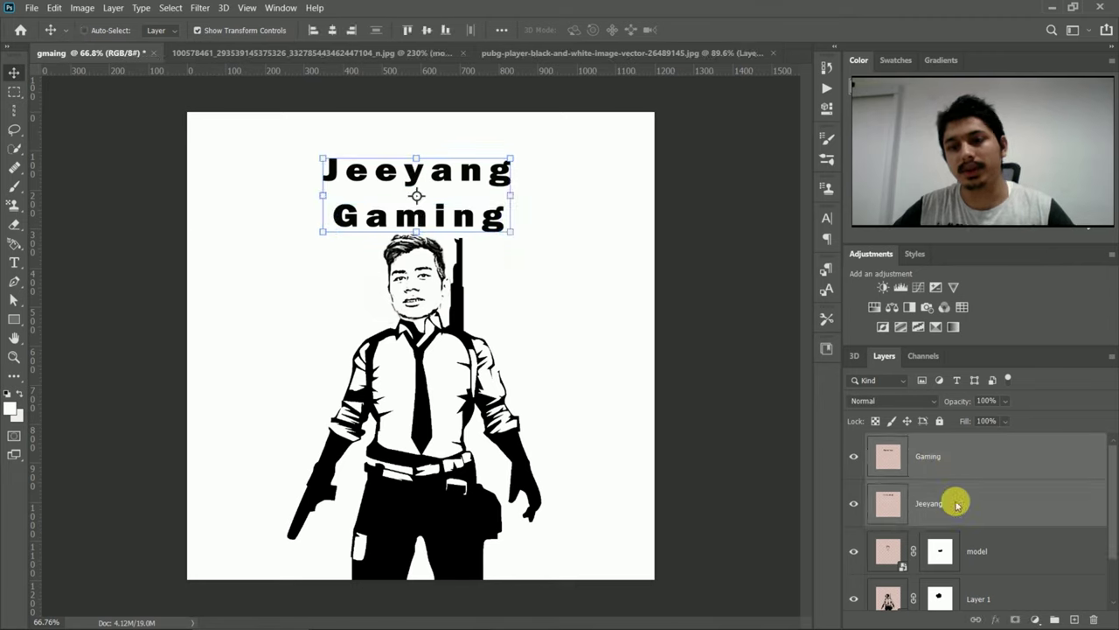
right_click(957, 505)
click(813, 446)
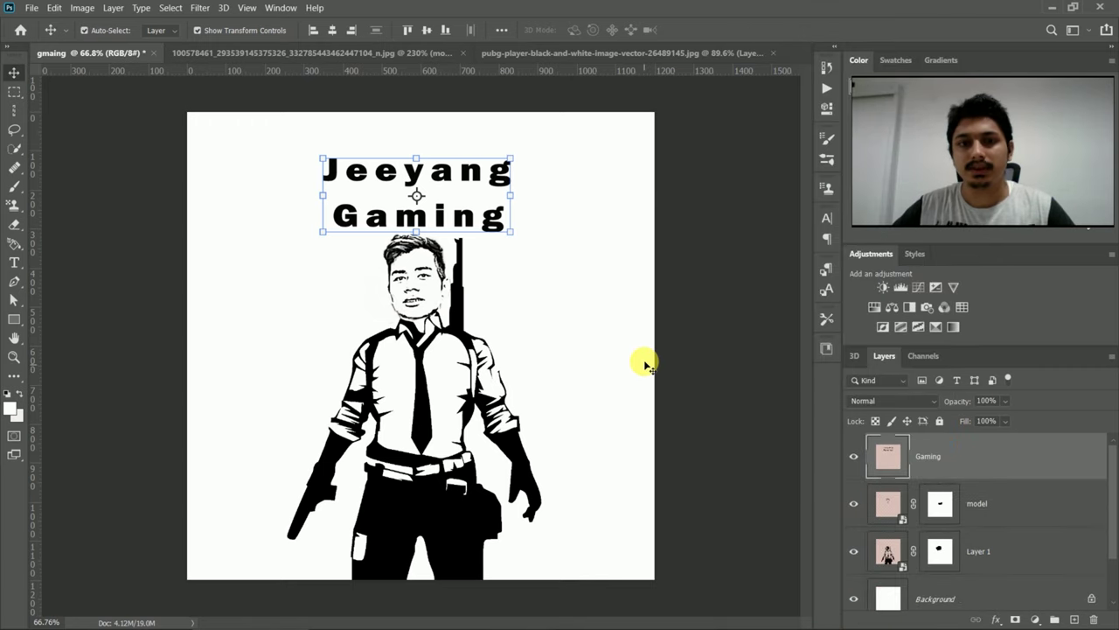
Extrude the merged Jeeyang Gaming text into 3D
click(229, 8)
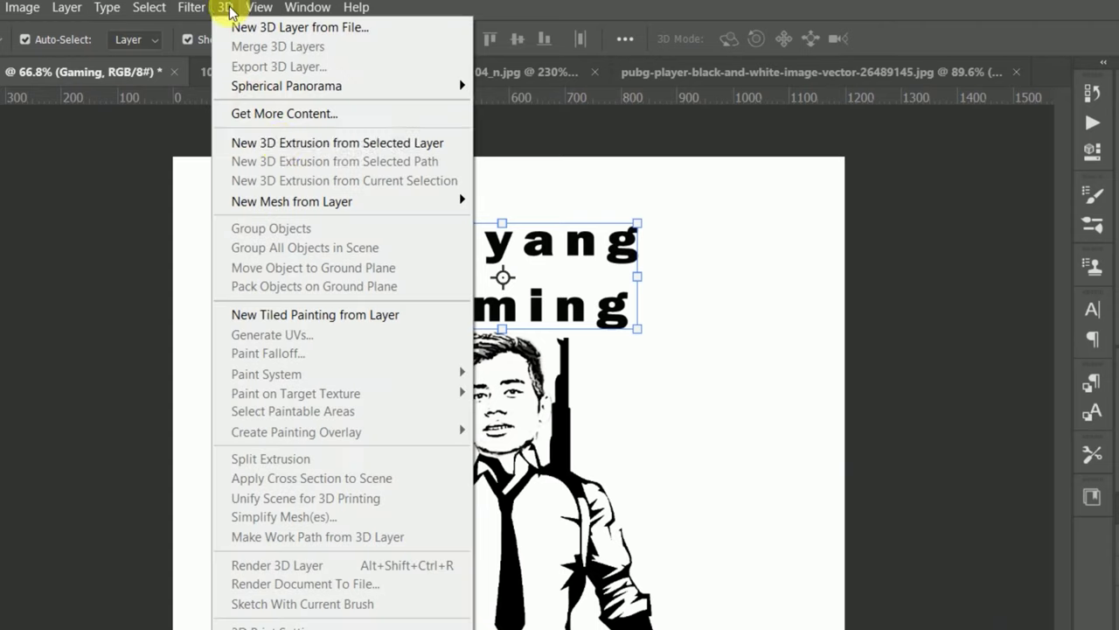
click(262, 103)
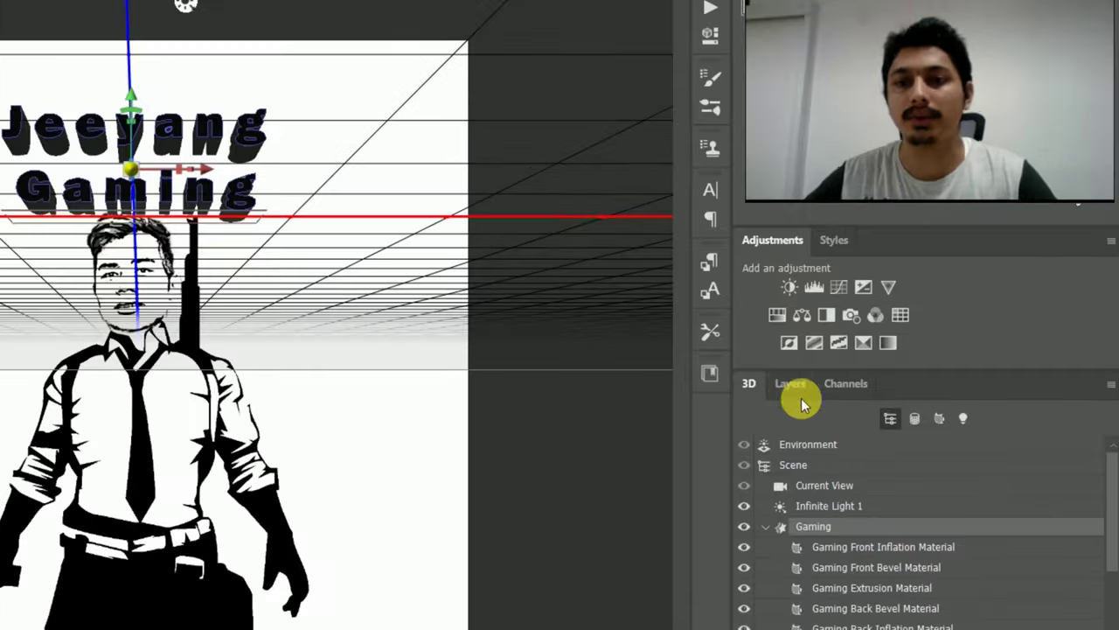
click(790, 391)
Reposition the 3D Jeeyang Gaming title, moving it down over the soldier
right_click(862, 518)
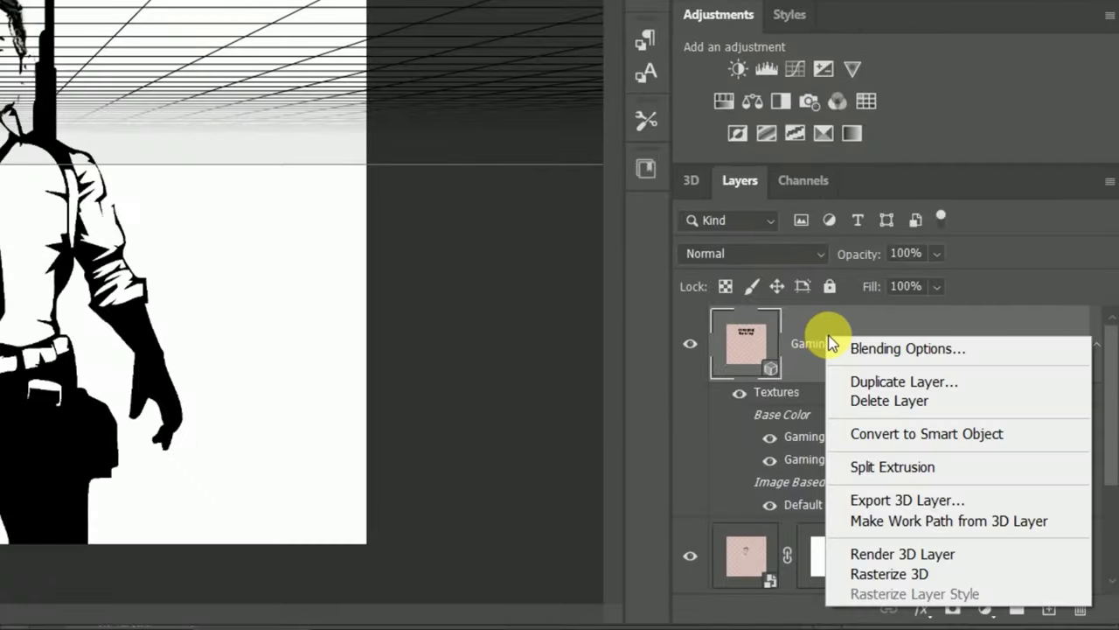
key(Escape)
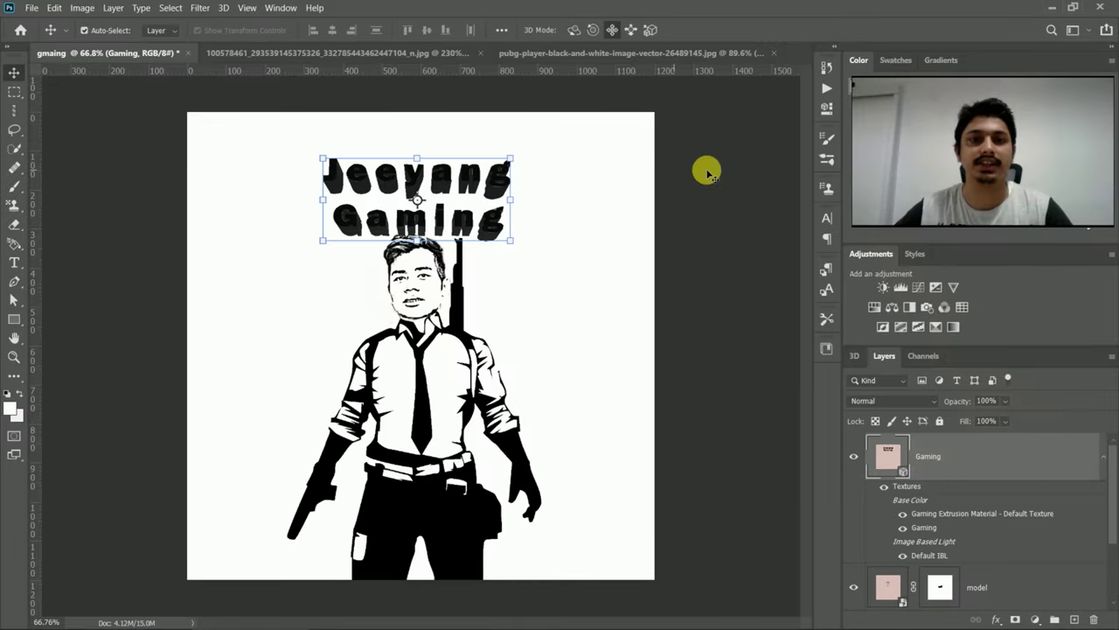
click(708, 173)
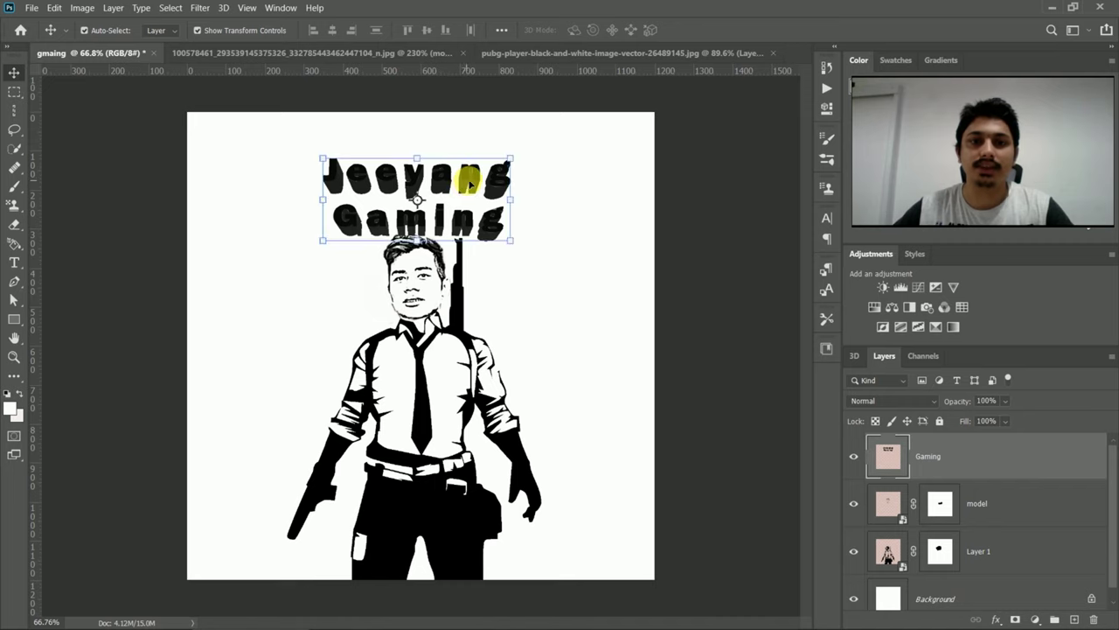
drag(472, 179, 476, 175)
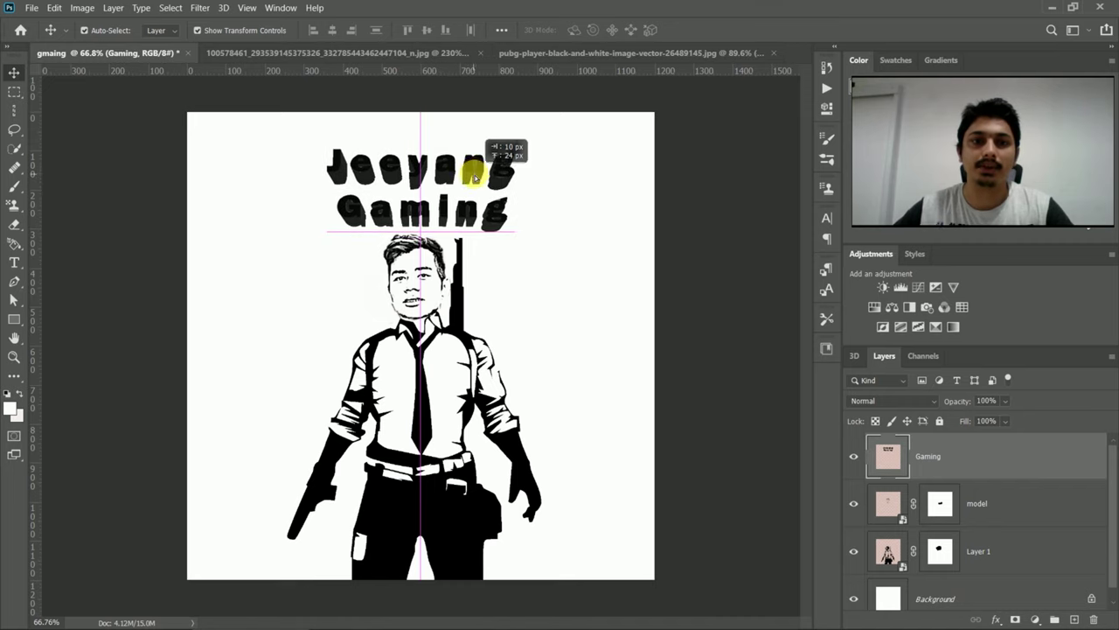
click(775, 200)
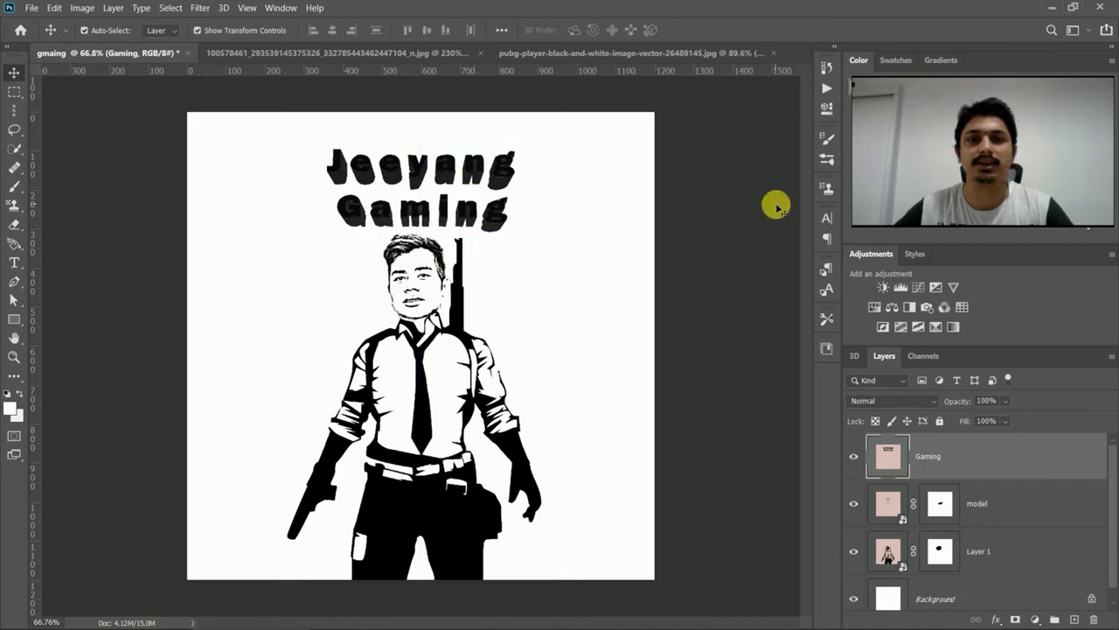
click(466, 213)
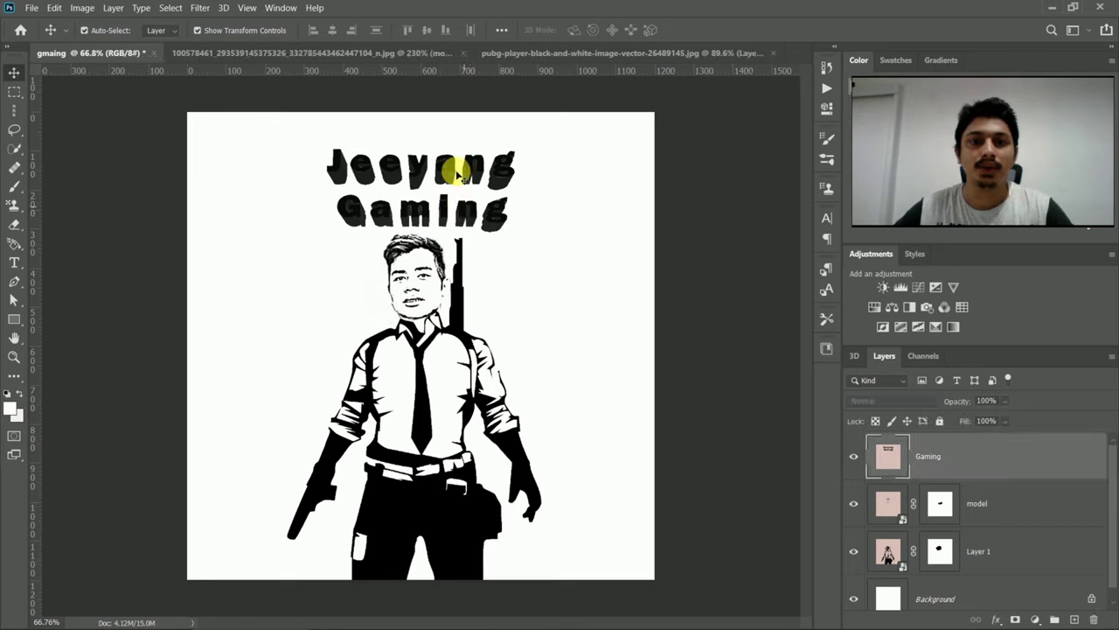
drag(450, 222, 449, 437)
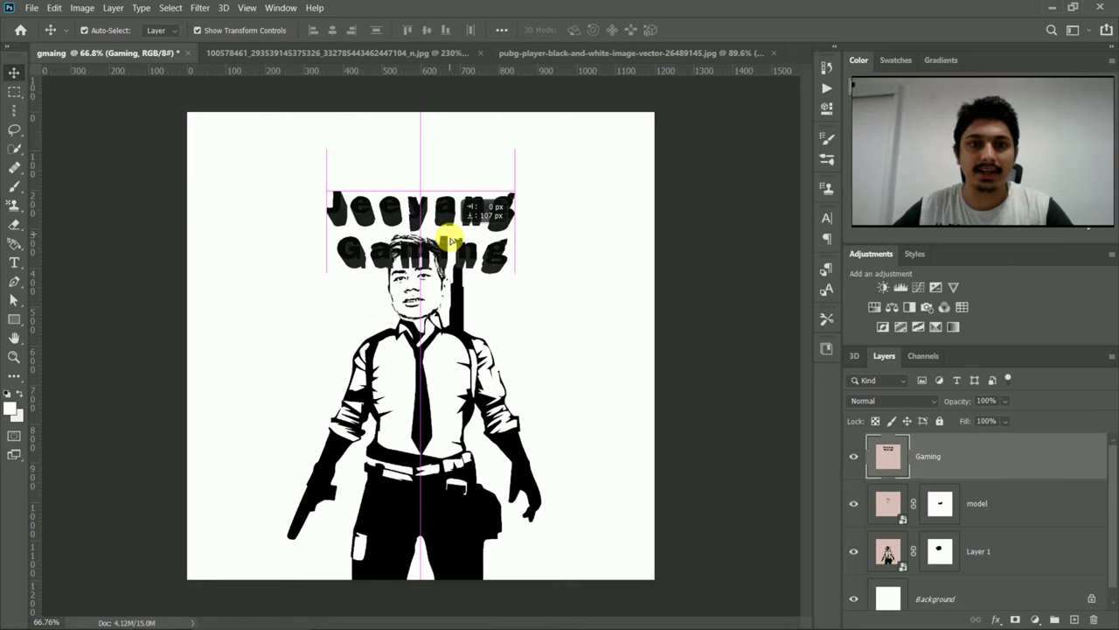
Scale the 3D 'Jeeyang Gaming' title to about 150% and drop it across the soldier's waist
mouse_move(448, 422)
mouse_down()
mouse_move(449, 400)
mouse_move(608, 345)
mouse_up()
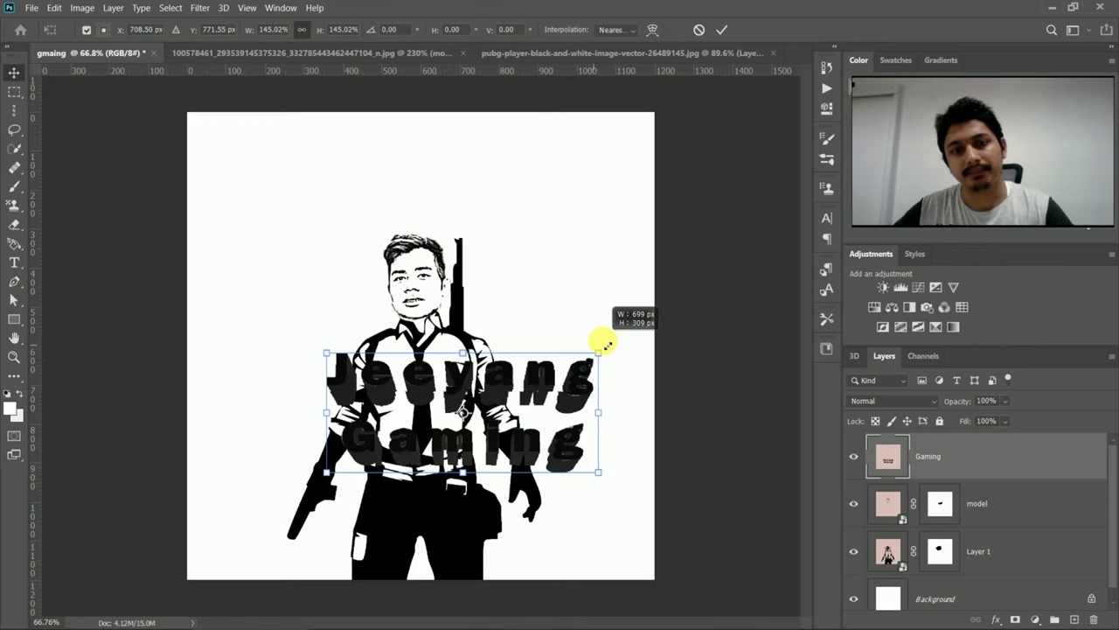
drag(608, 346, 612, 343)
mouse_move(521, 404)
mouse_down()
mouse_move(473, 486)
mouse_move(497, 452)
mouse_up()
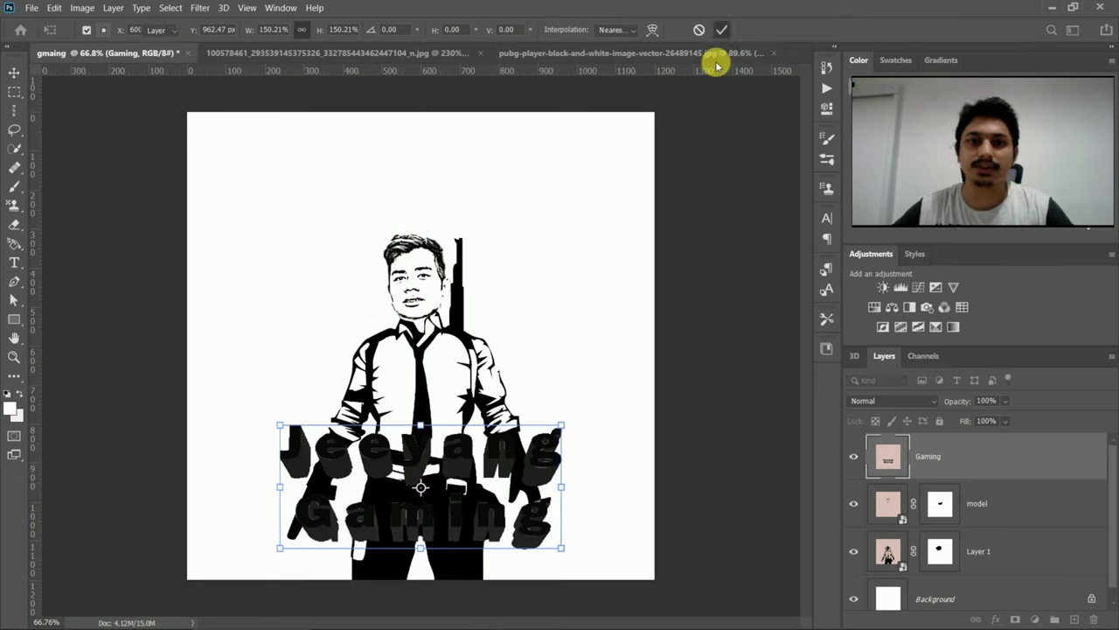
key(Return)
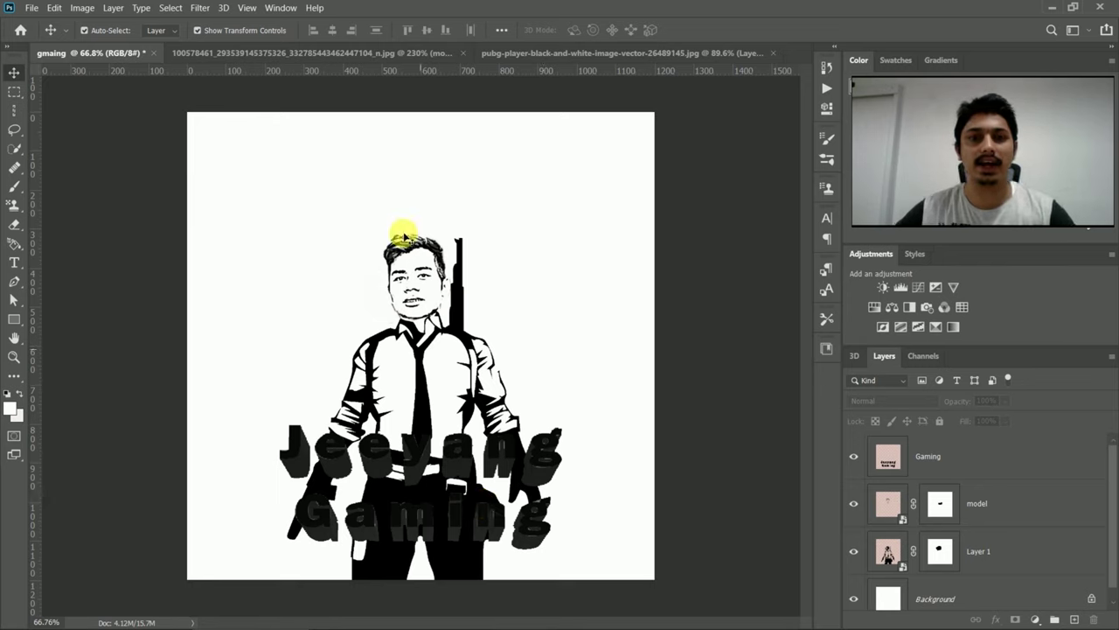
Add a 'PUBG' text line above the soldier's head
key(t)
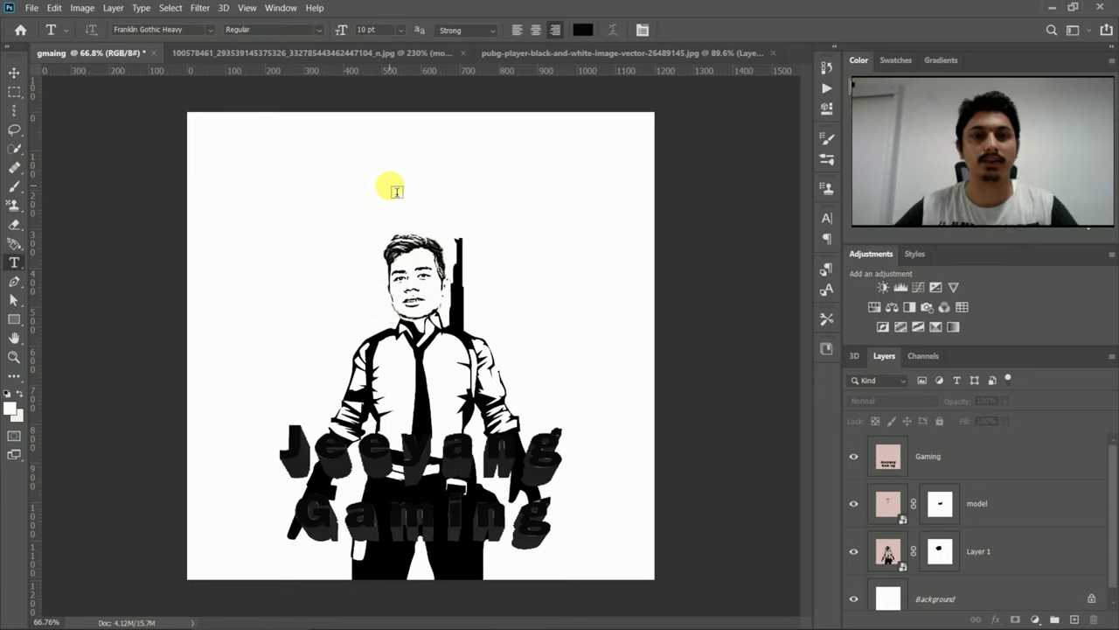
click(392, 189)
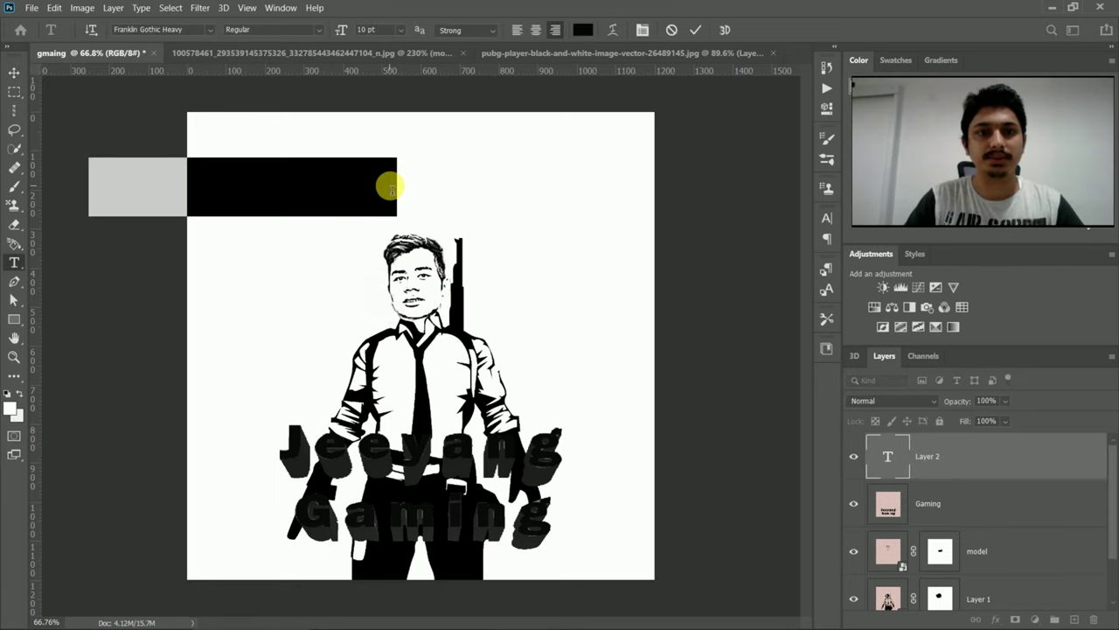
key(BackSpace)
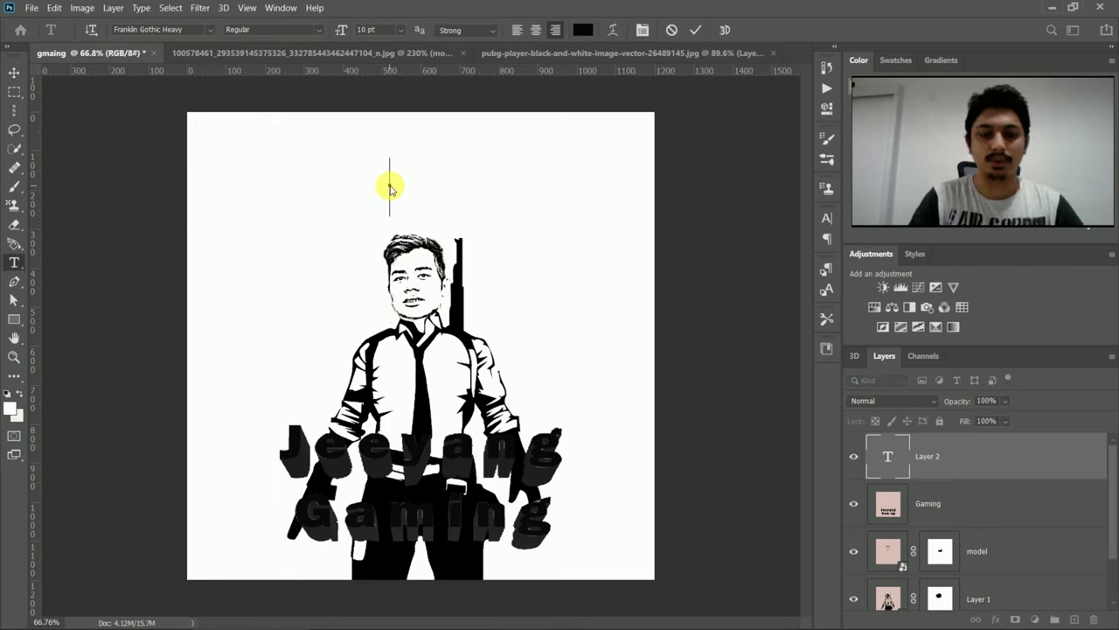
text(PU)
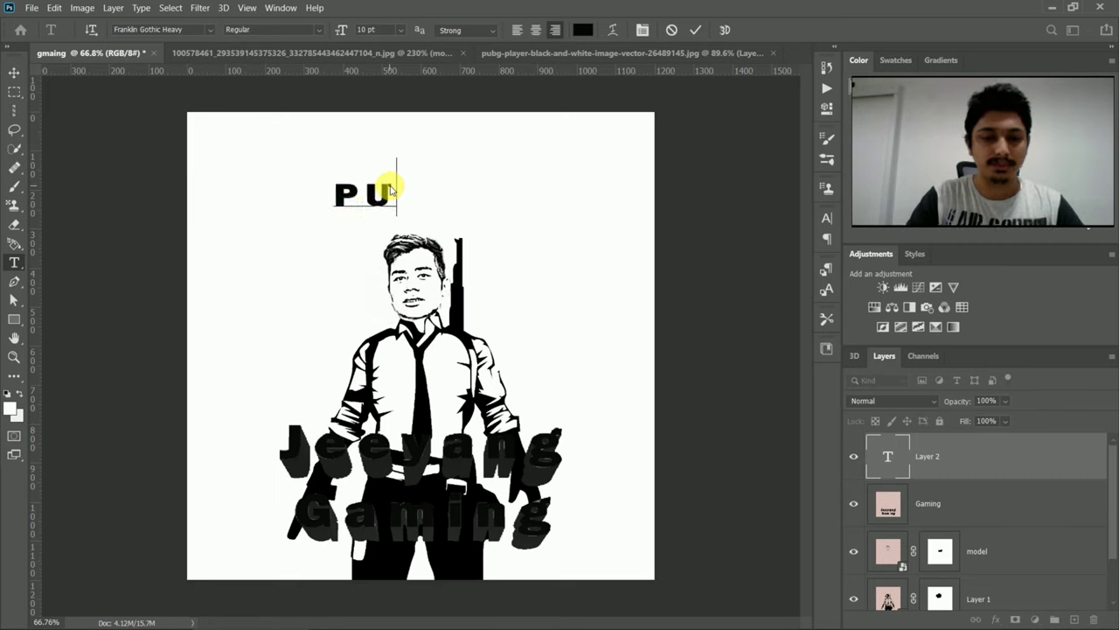
text(BG)
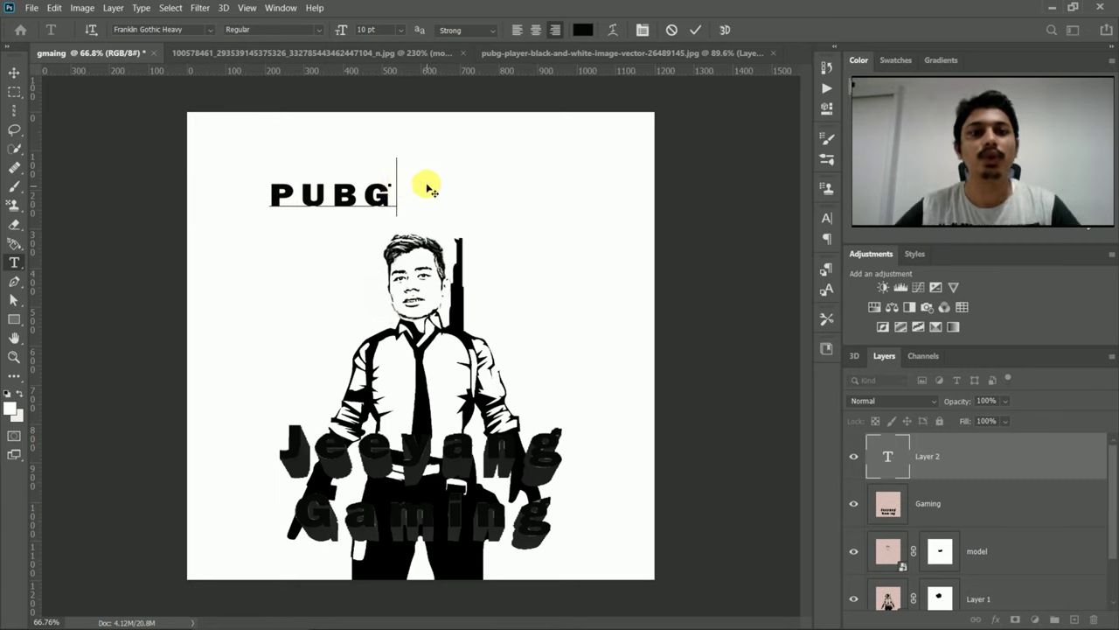
click(695, 30)
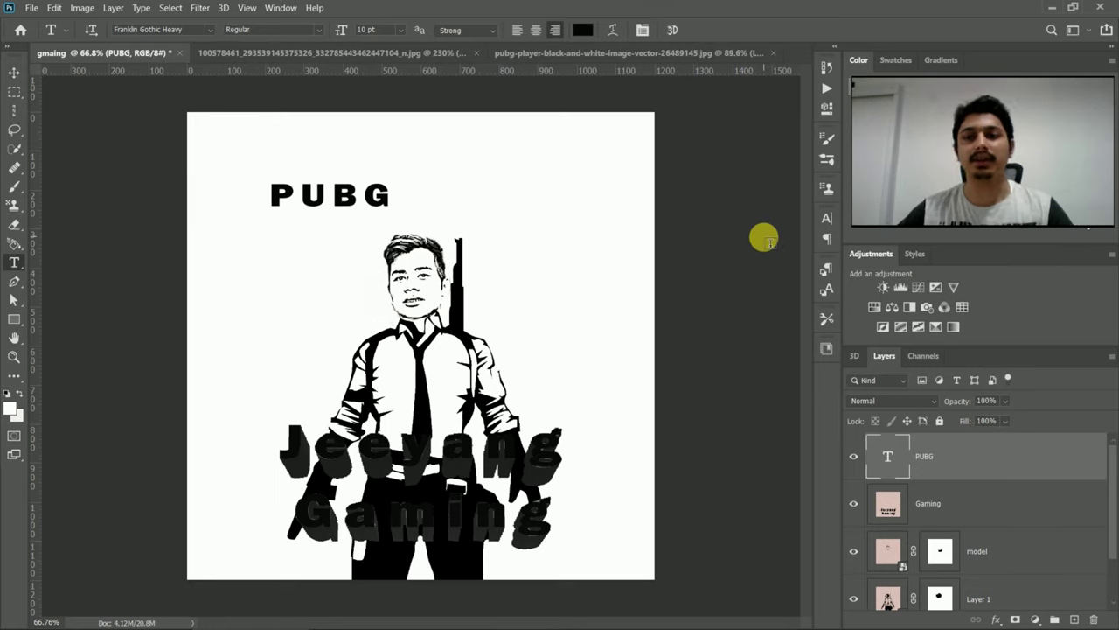
Set the PUBG text to the BloodBlocks font with tracking -55
click(827, 219)
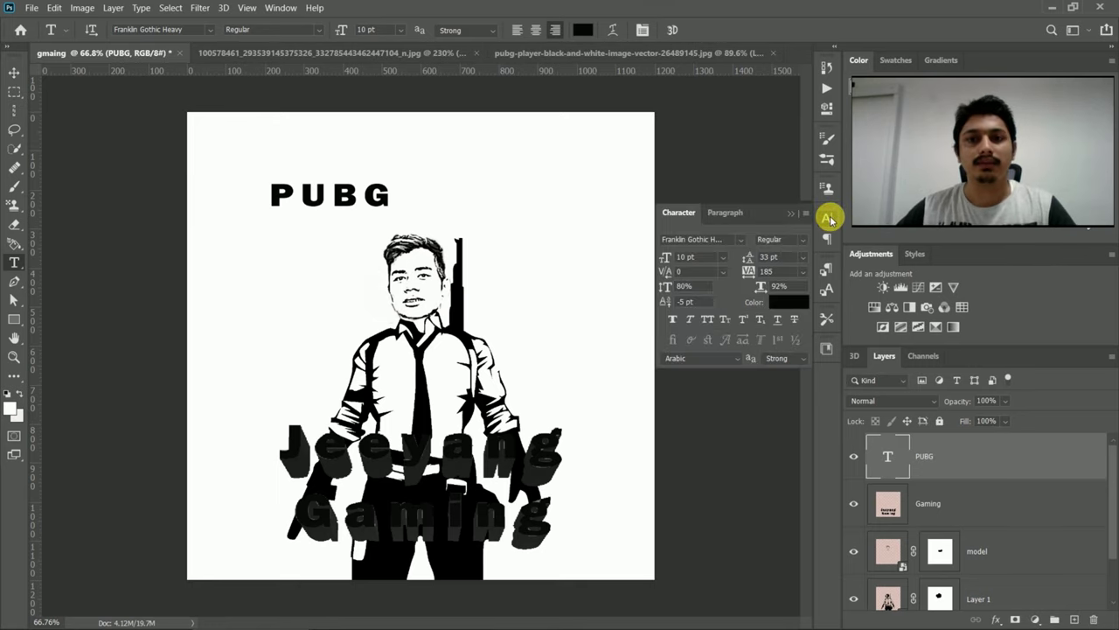
click(740, 241)
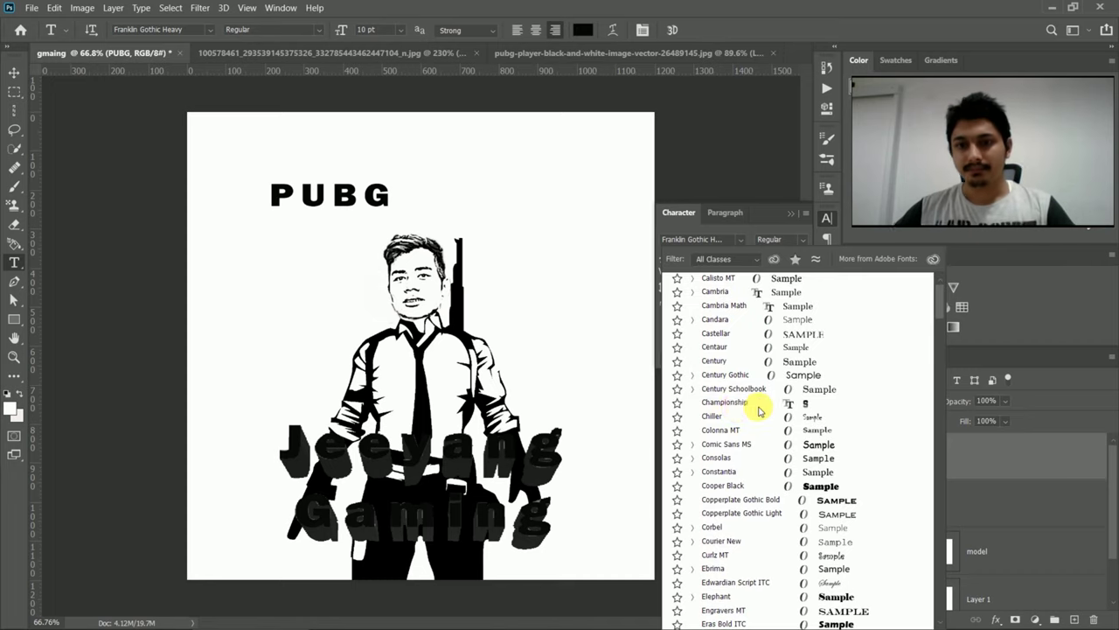
scroll(787, 419, down, 2)
scroll(831, 455, down, 3)
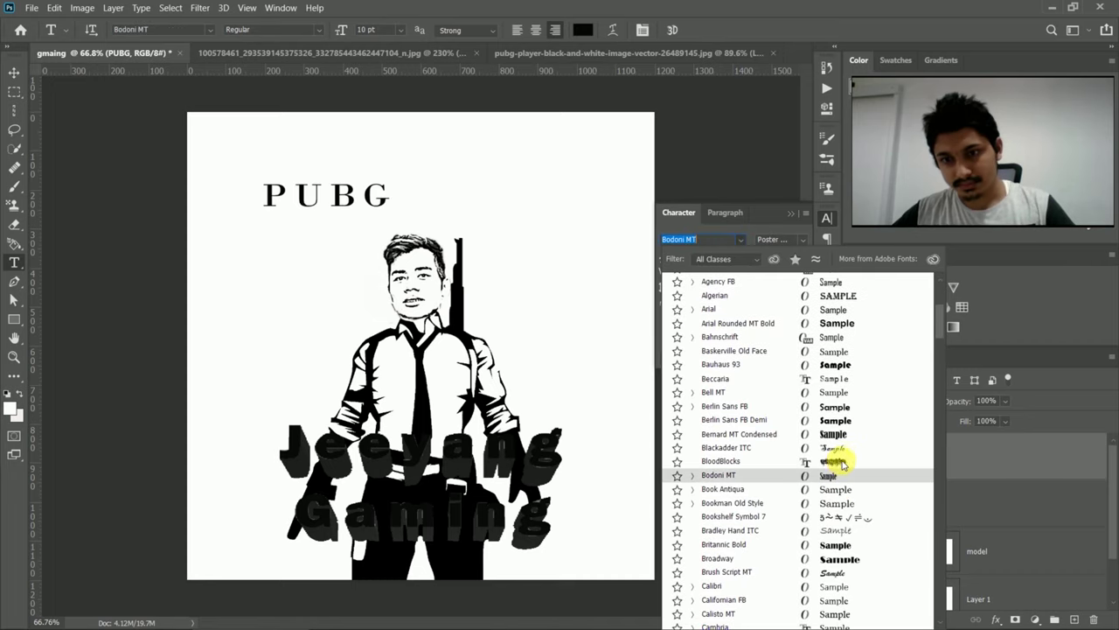
click(844, 461)
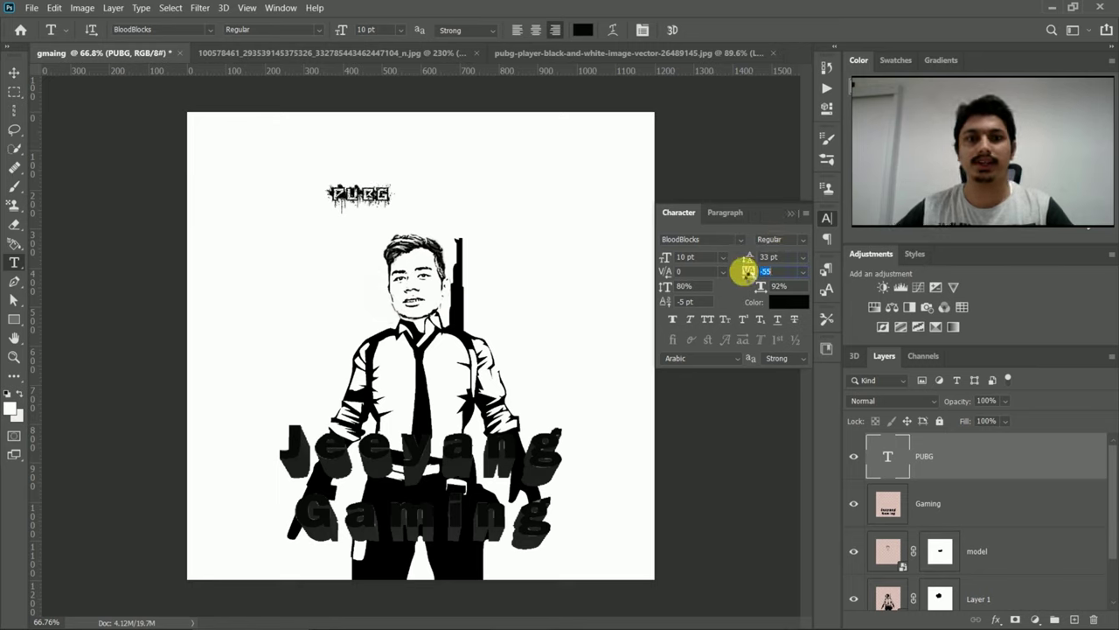
key(Return)
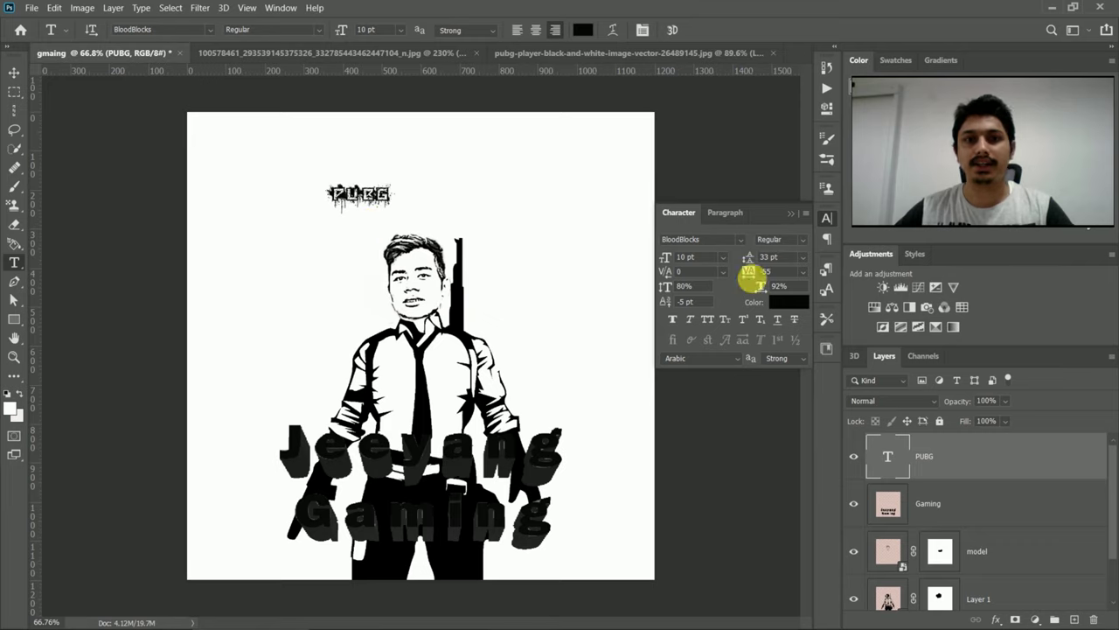
click(787, 213)
key(v)
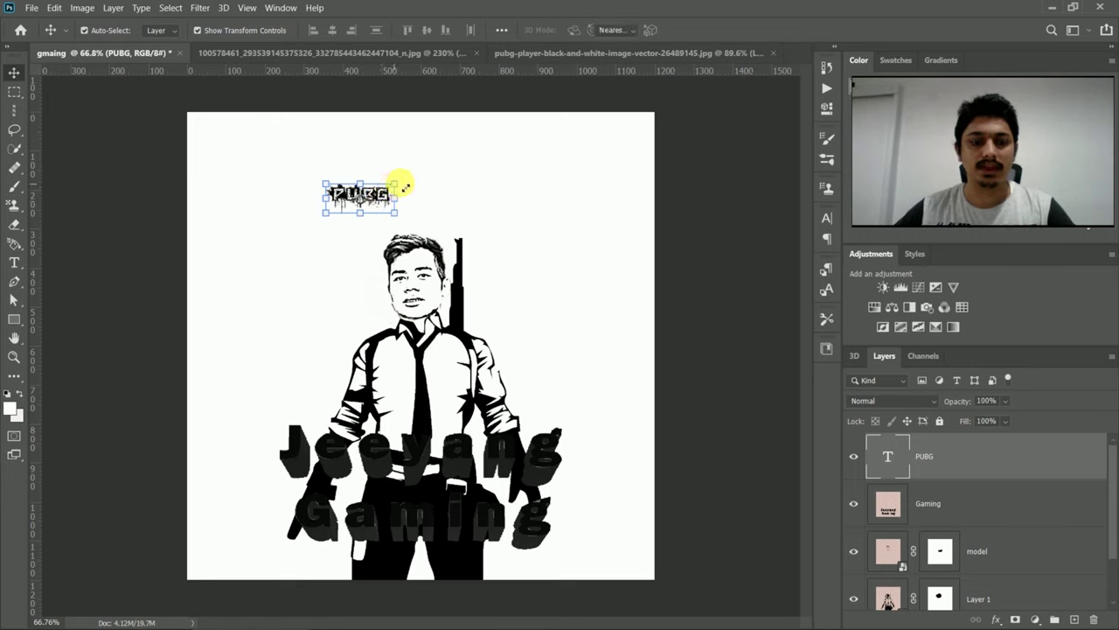
Enlarge the PUBG title and move it up toward the top-left
key(ctrl+t)
mouse_move(426, 178)
mouse_down()
mouse_move(461, 166)
mouse_move(452, 159)
mouse_up()
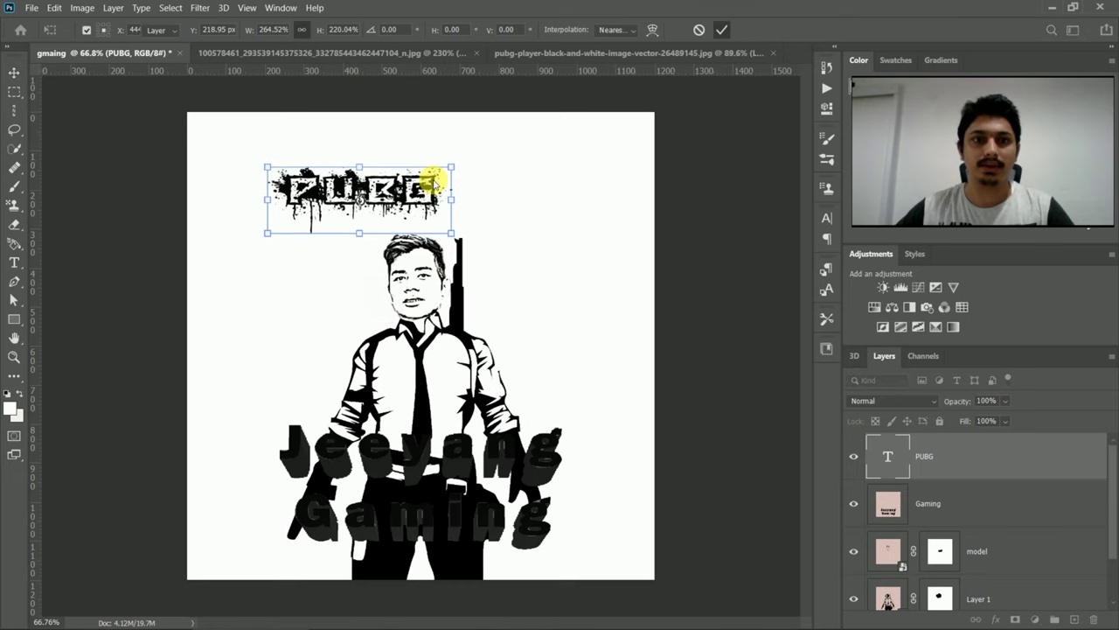
drag(423, 192, 389, 179)
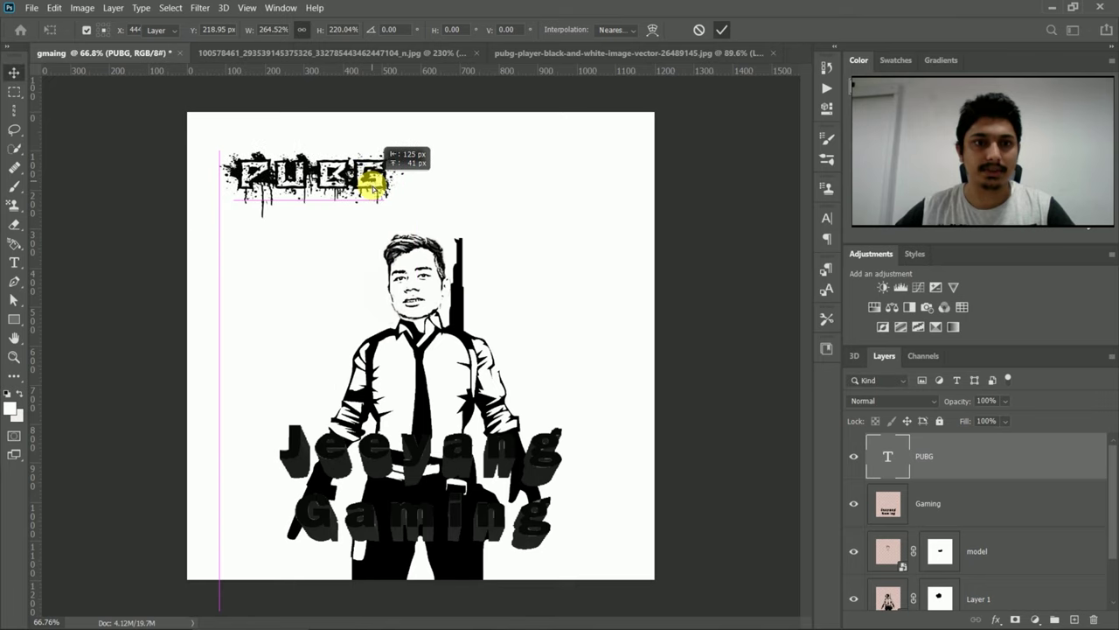
key(Return)
Fine-tune the PUBG title near the top-left corner, shrinking it slightly
drag(372, 186, 374, 184)
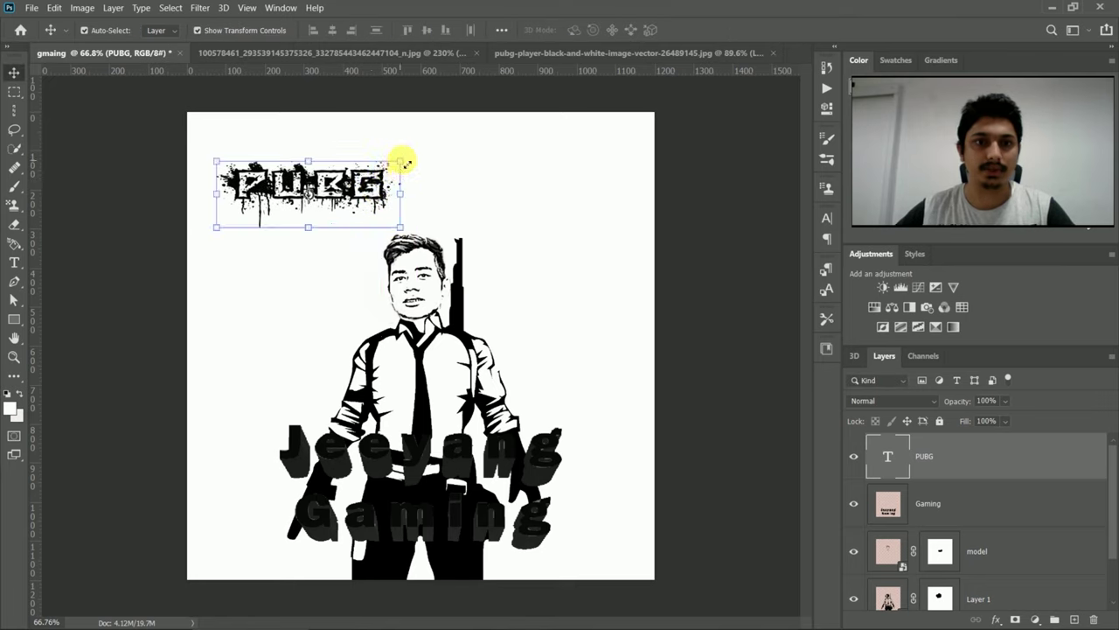
drag(390, 179, 378, 186)
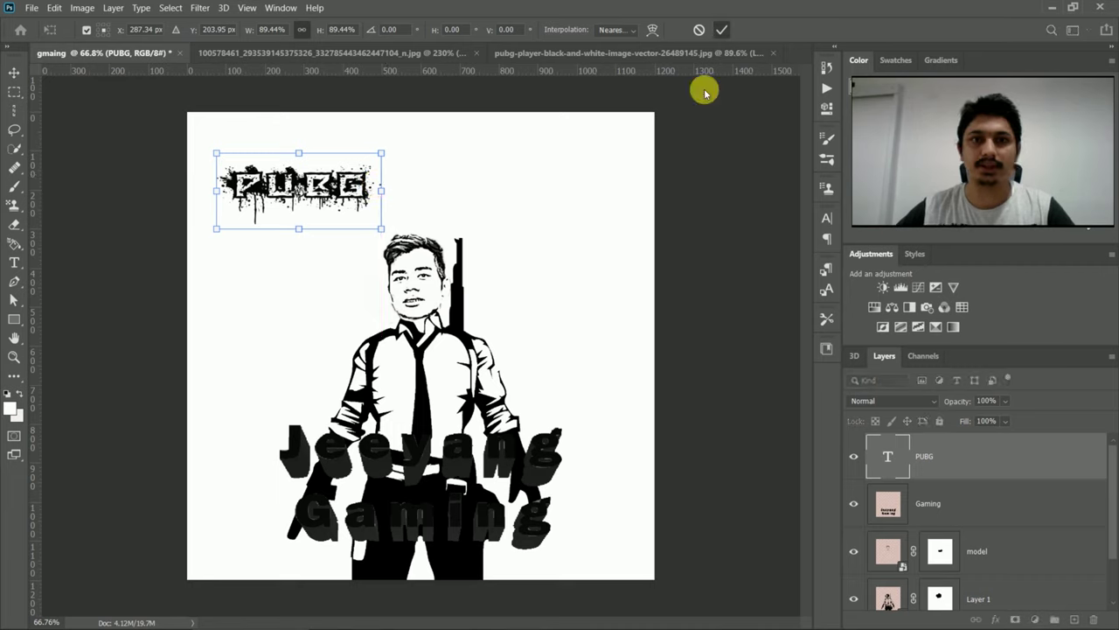
key(Return)
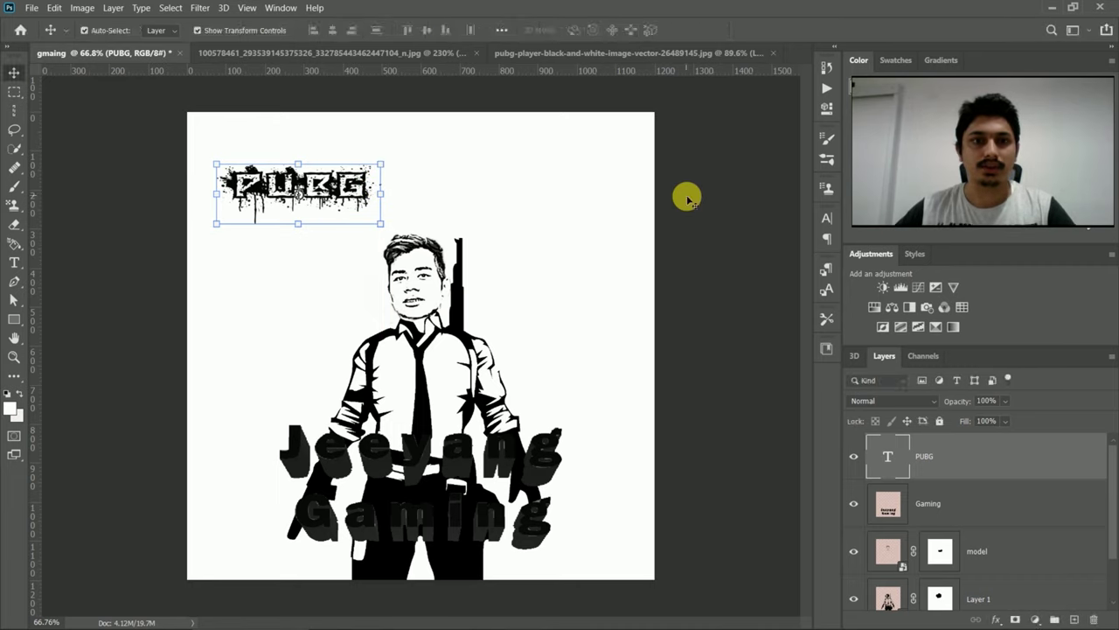
click(688, 199)
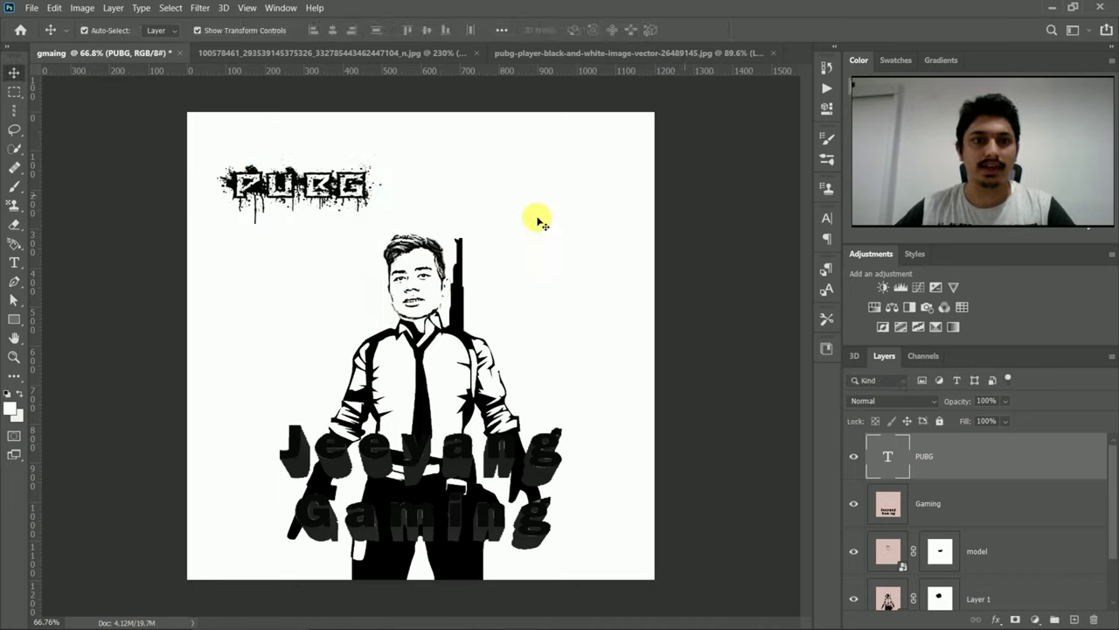
click(334, 187)
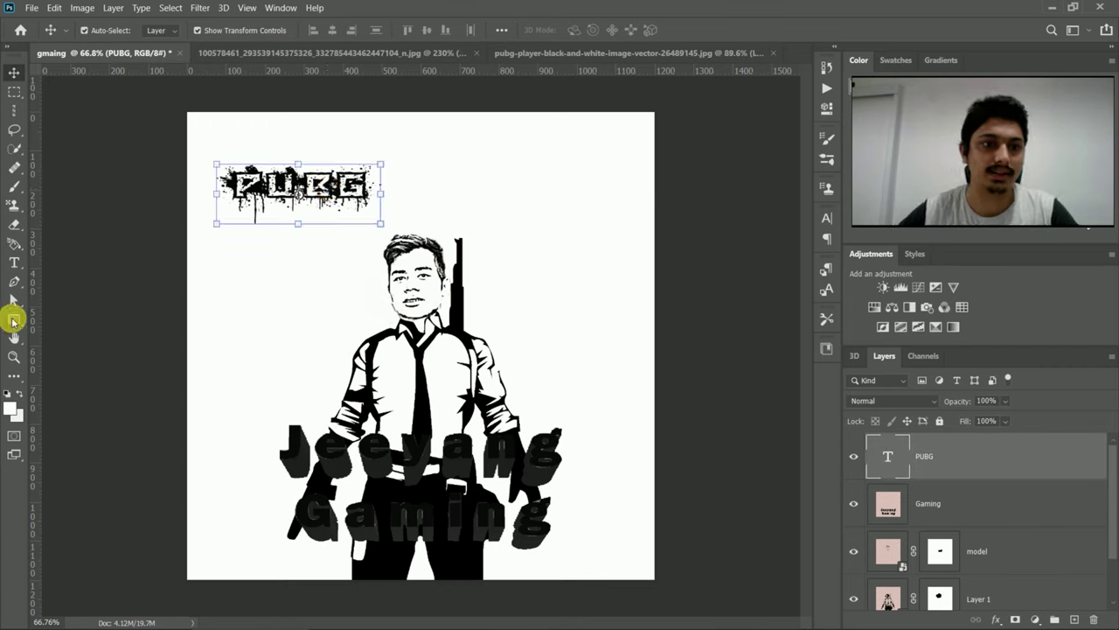
click(12, 321)
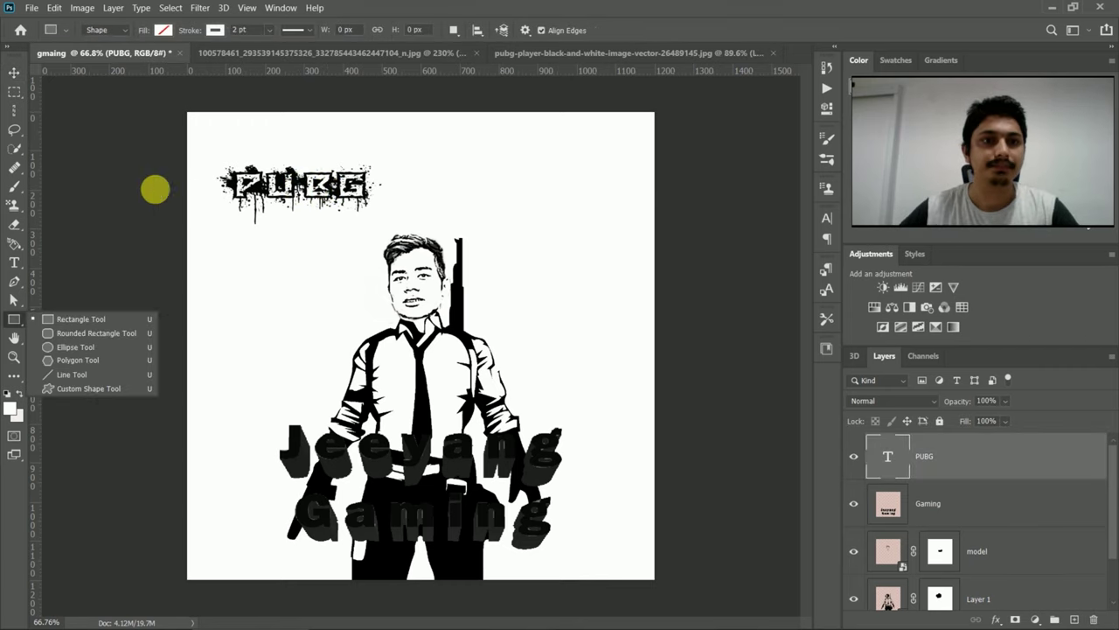
Draw a 467 × 207 px rounded rectangle with 30 px corners around the PUBG title
click(71, 318)
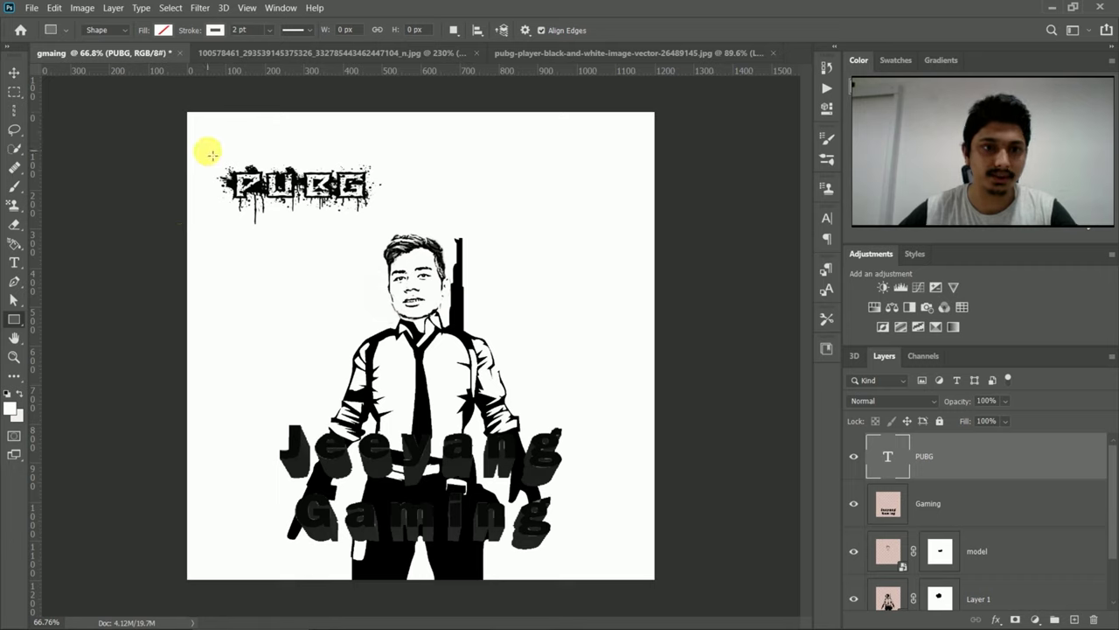
drag(207, 145, 391, 220)
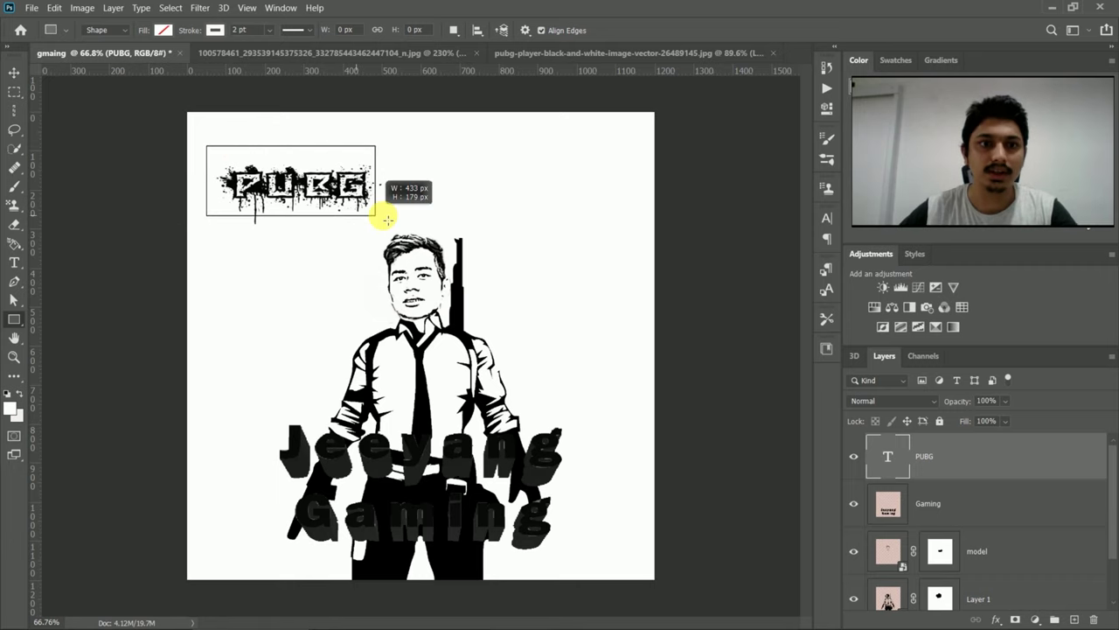
drag(391, 220, 389, 228)
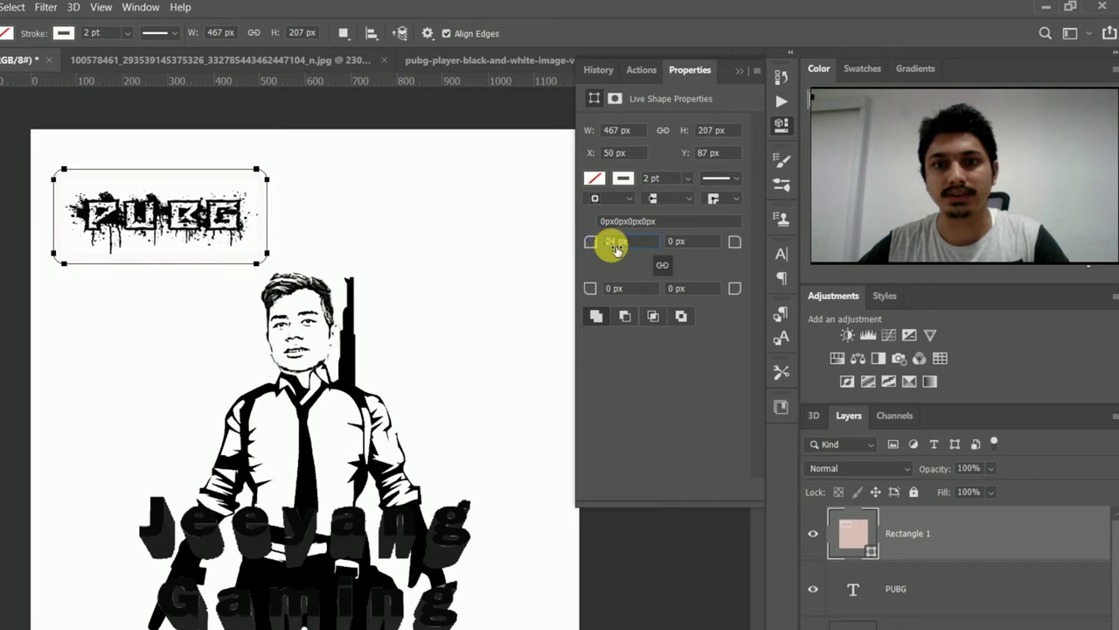
text(24)
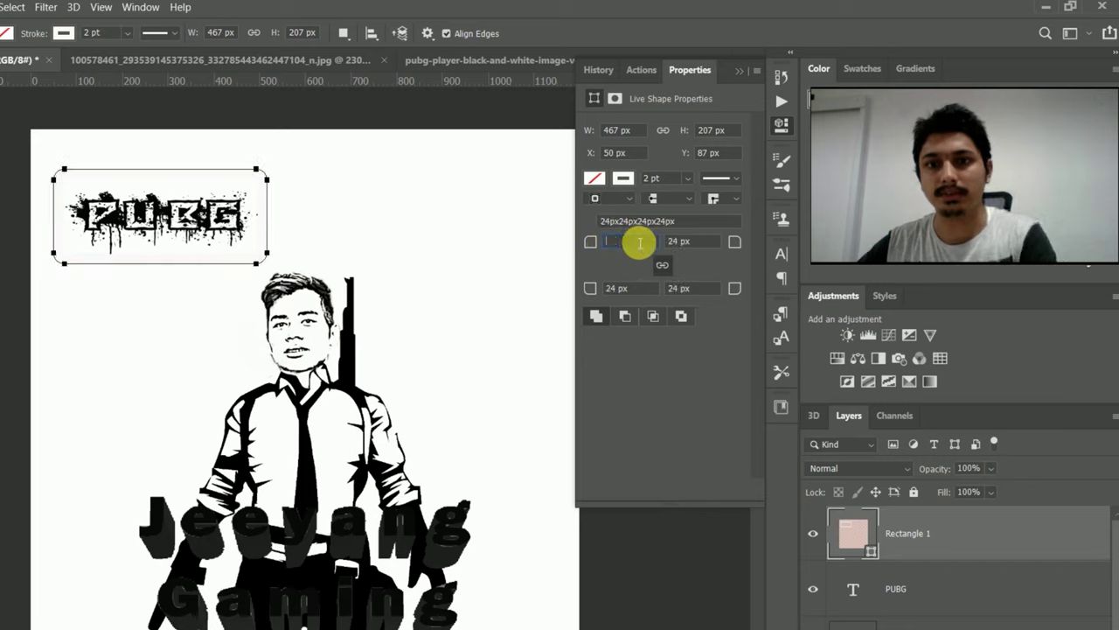
text(300)
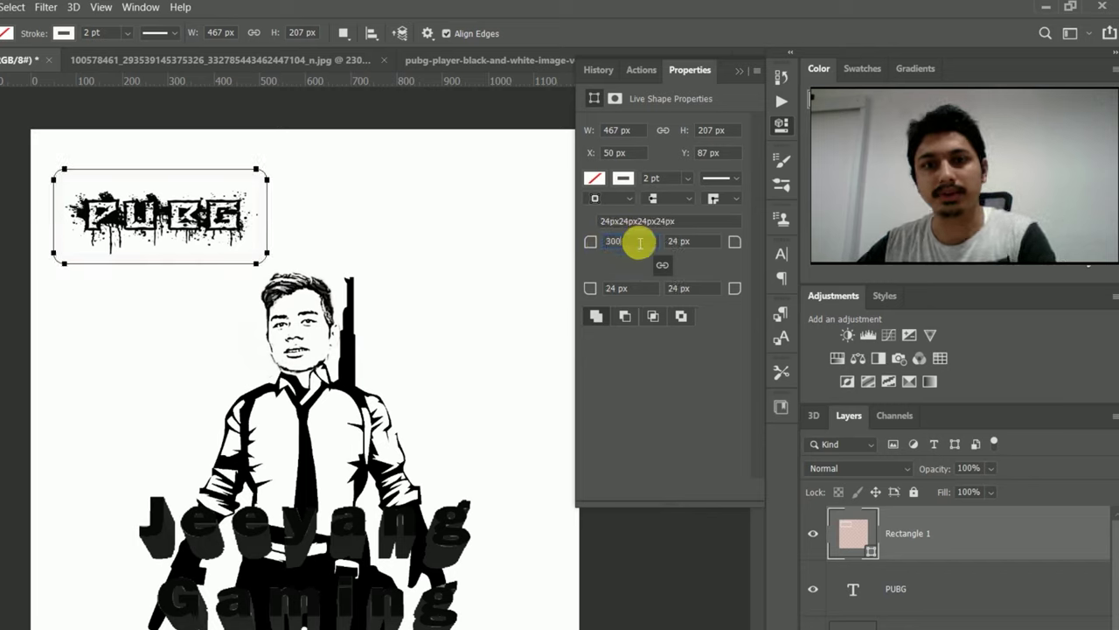
key(BackSpace)
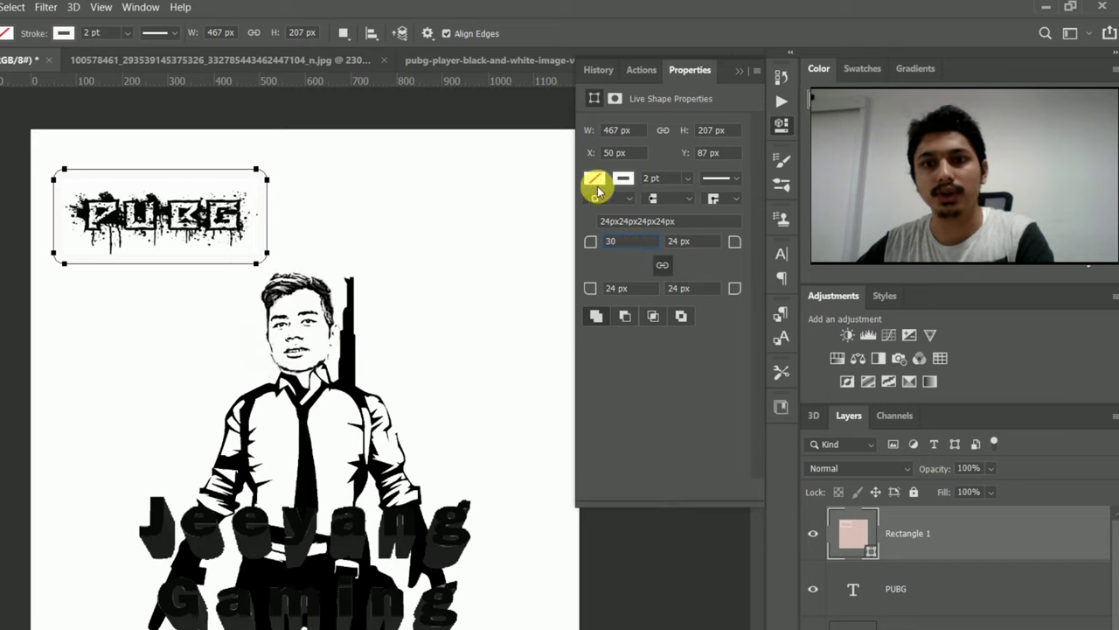
Leave the frame unfilled and give it a thick black outline
click(595, 181)
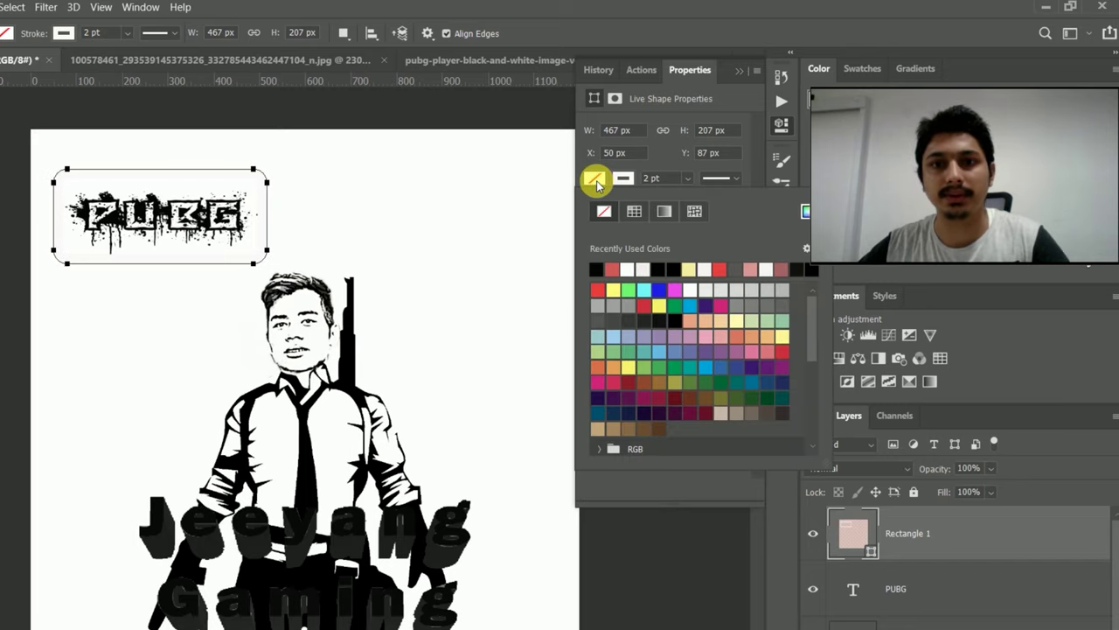
click(595, 180)
click(627, 180)
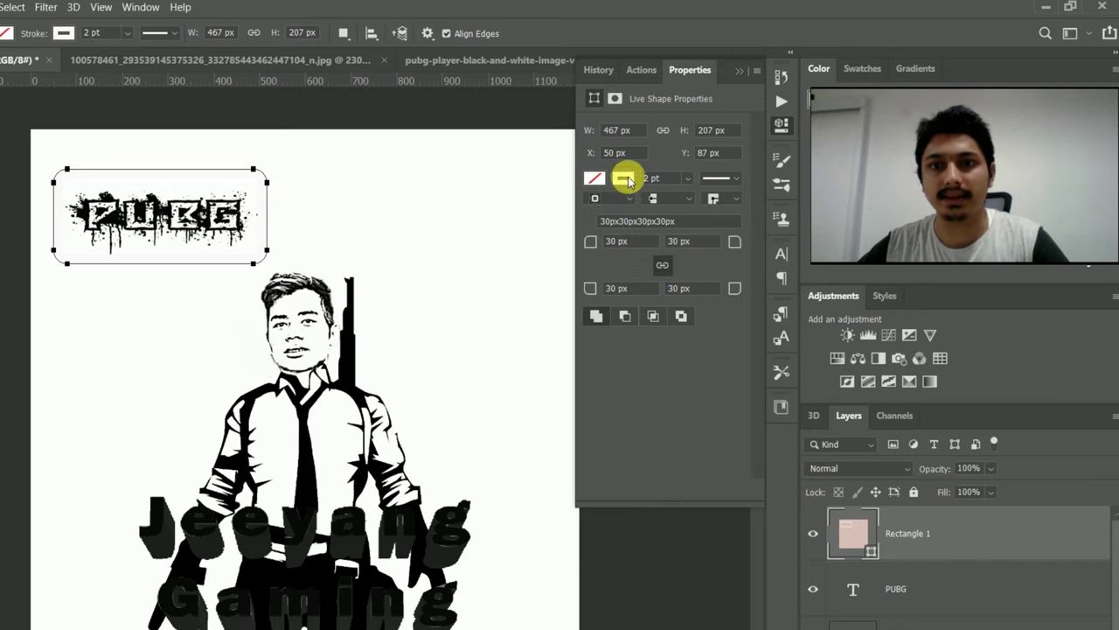
click(626, 180)
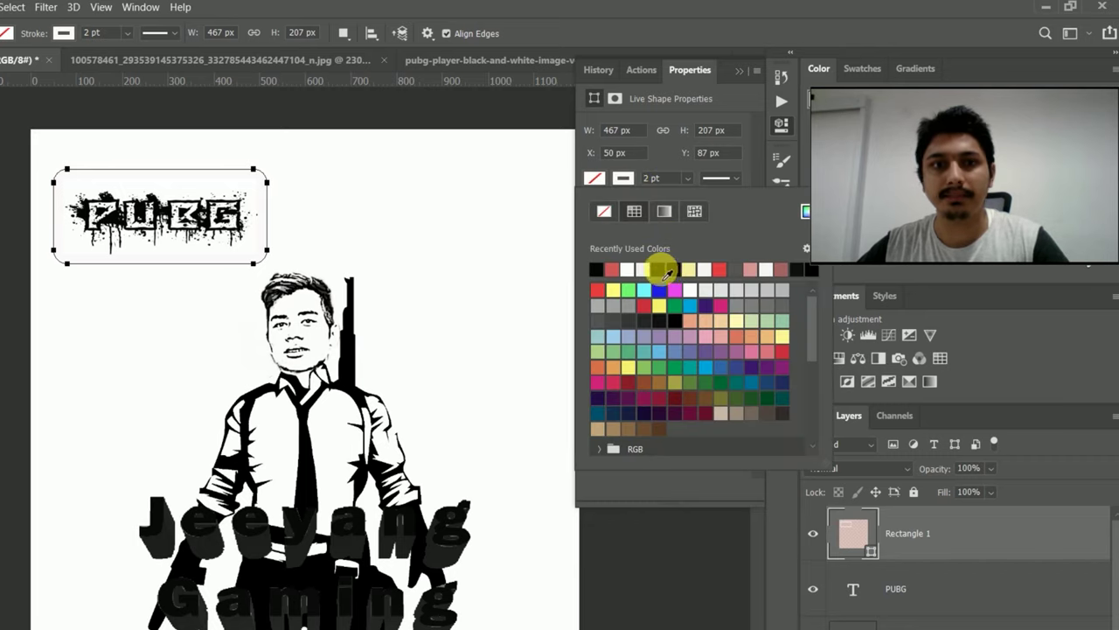
click(660, 269)
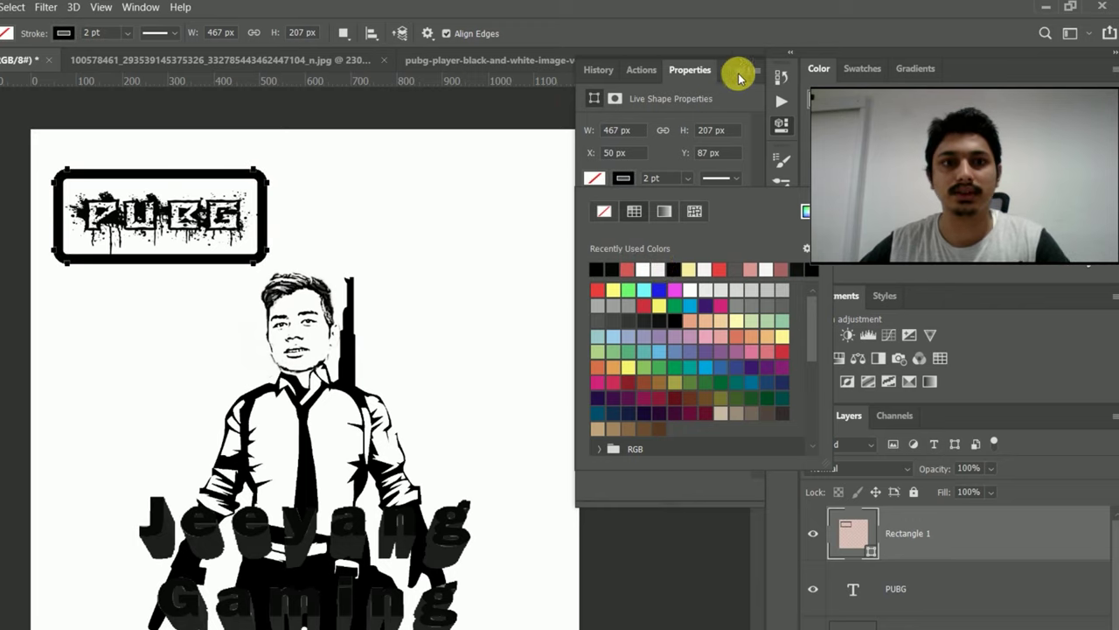
click(739, 78)
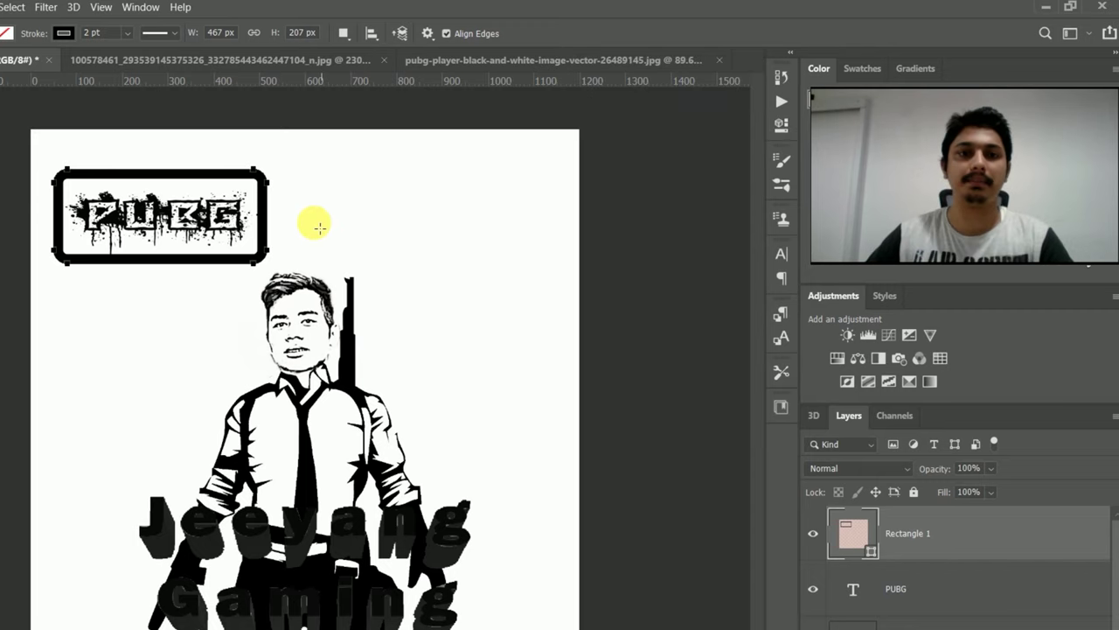
key(v)
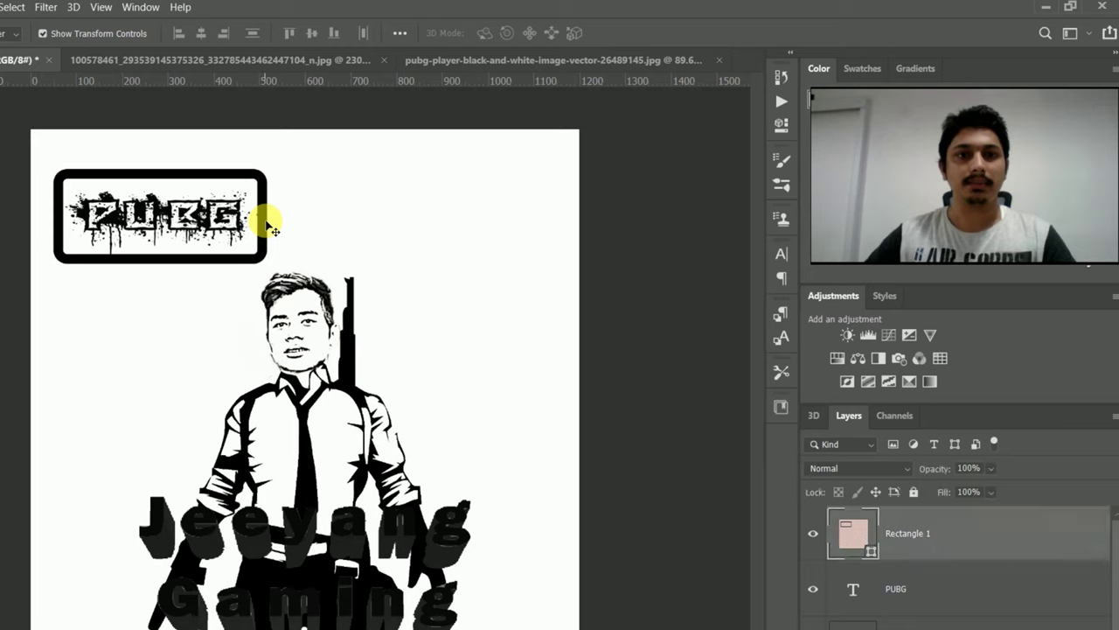
scroll(202, 223, up, 2)
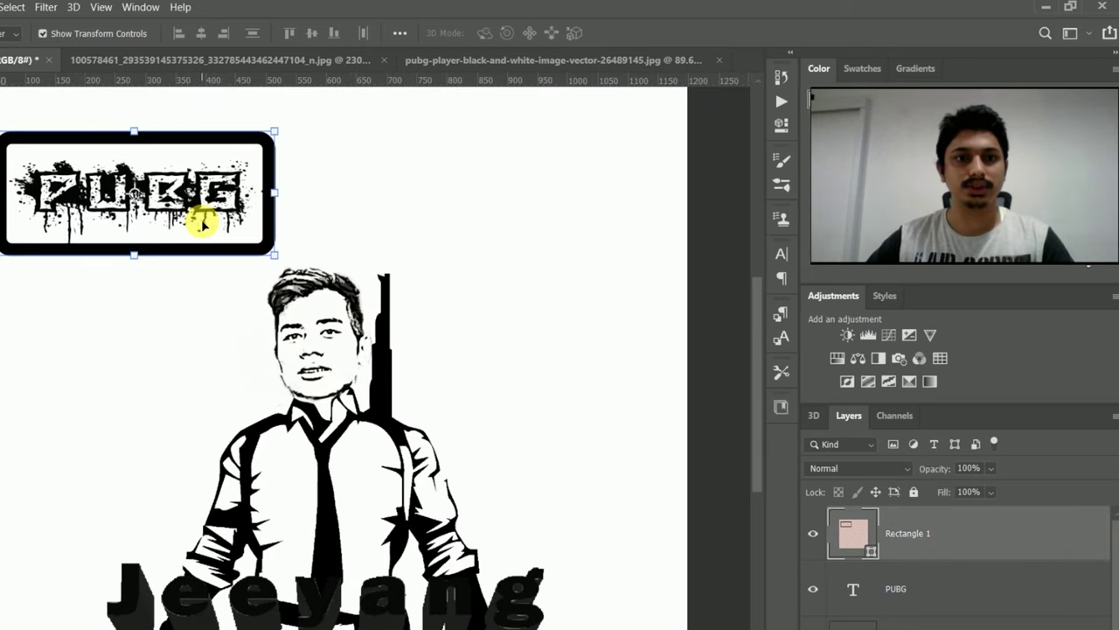
Pick the Brush tool with a near-black #060606 foreground colour
scroll(203, 223, down, 1)
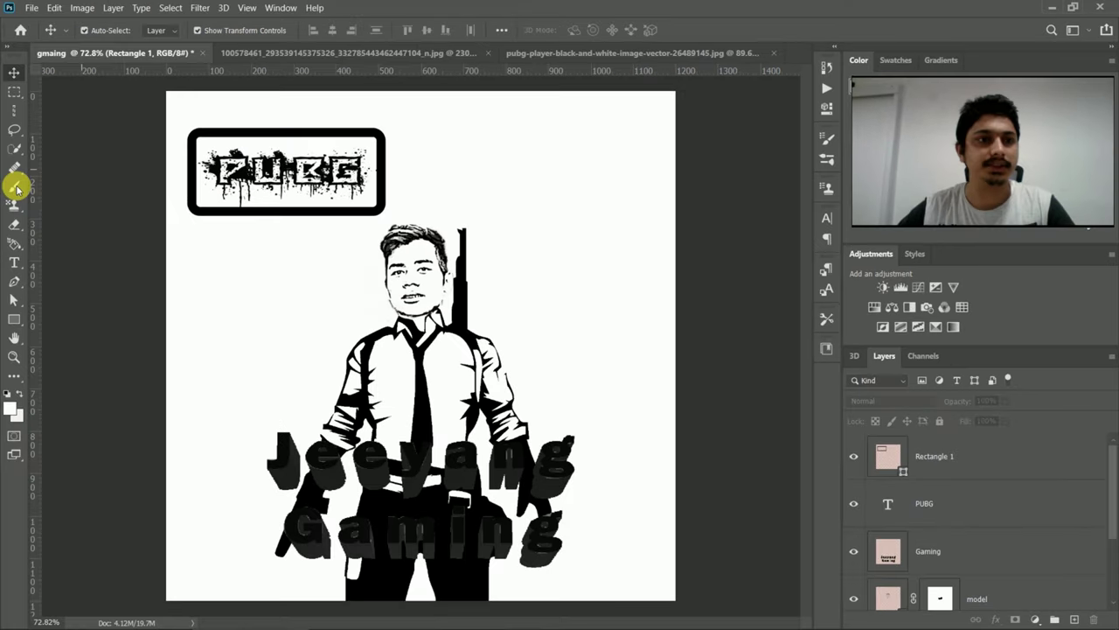
click(14, 187)
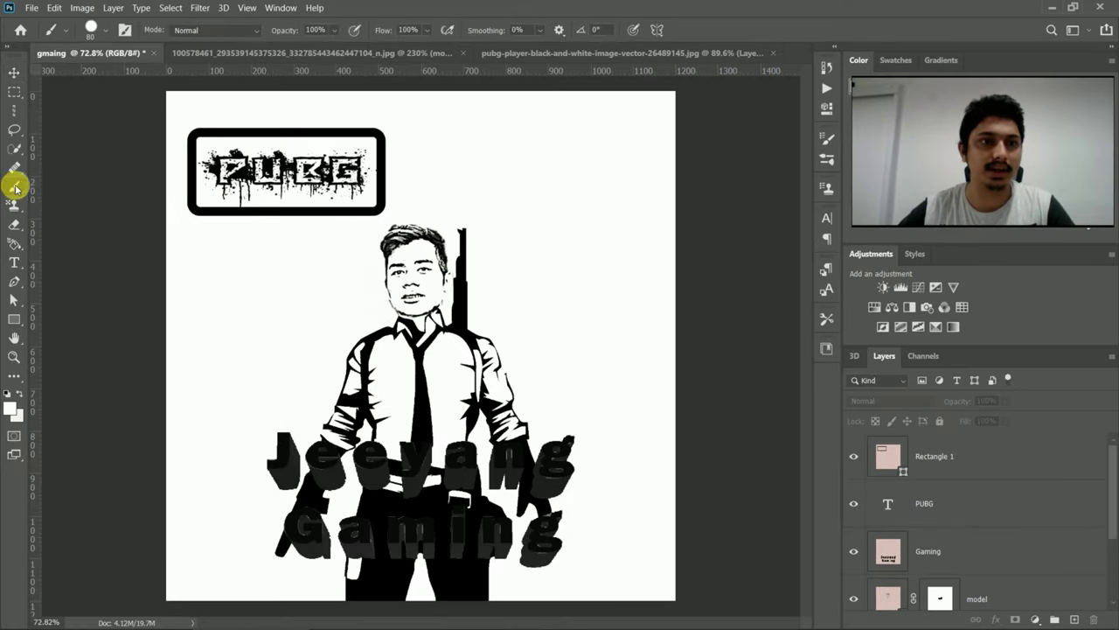
click(13, 409)
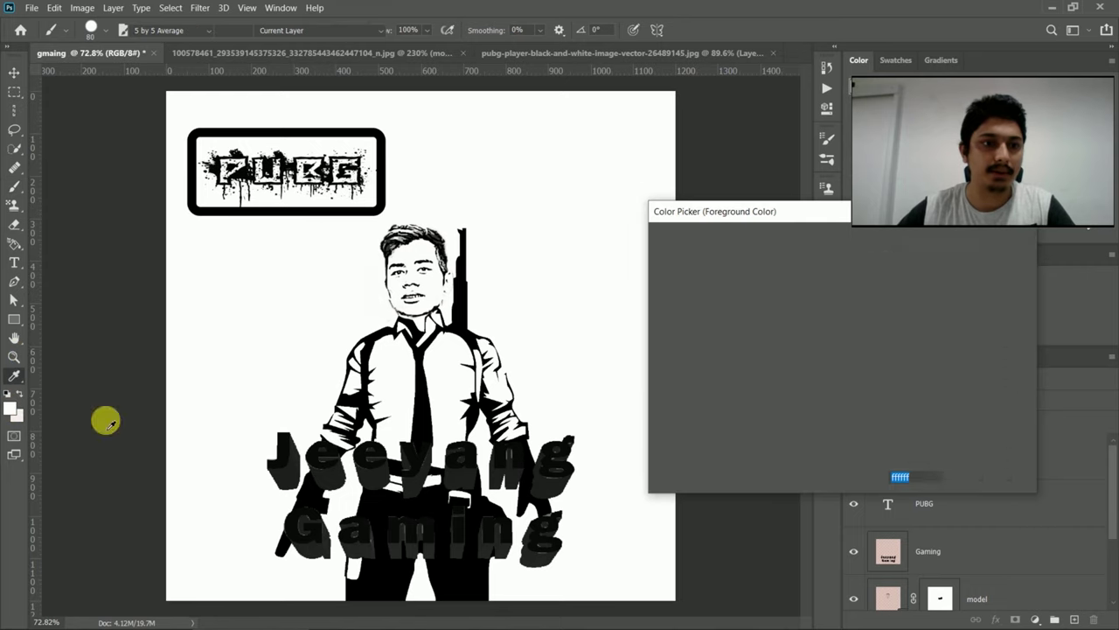
click(663, 426)
click(987, 239)
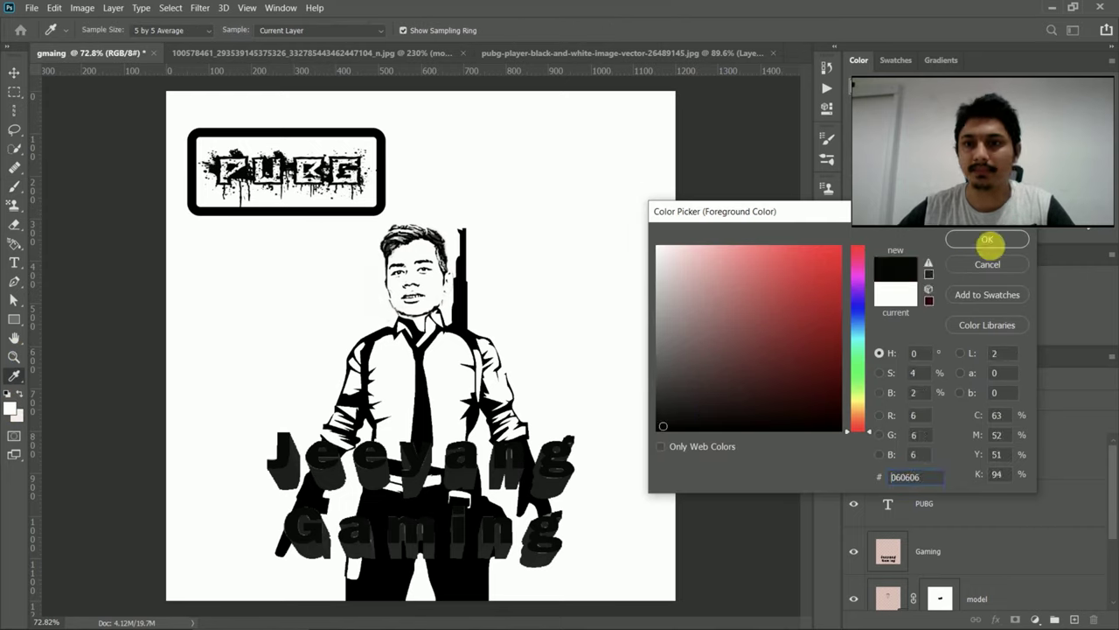
key(b)
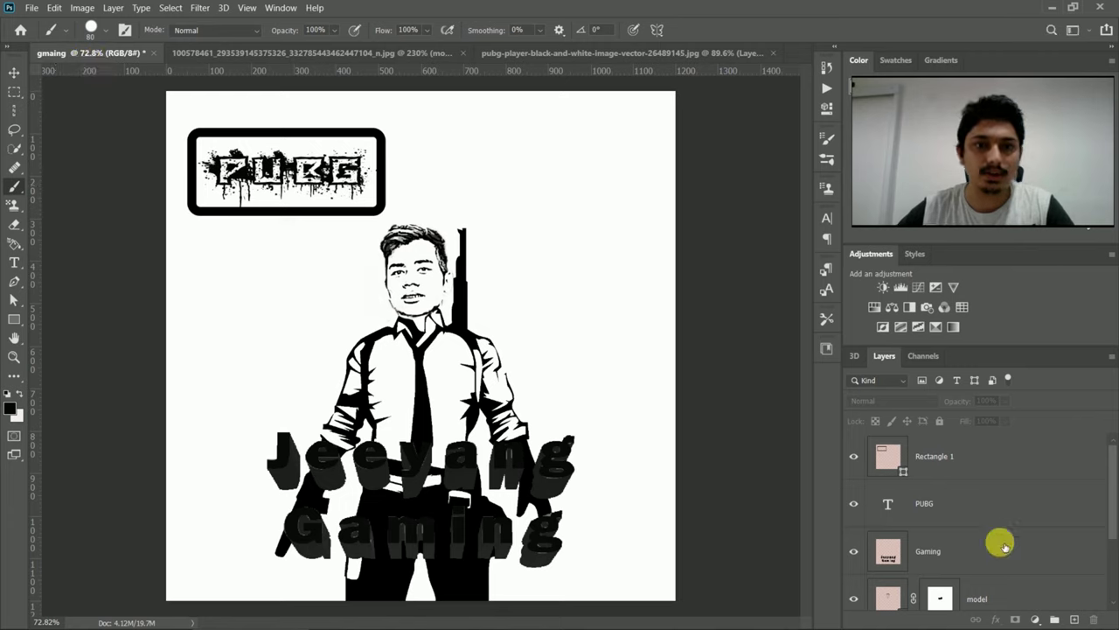
Create a new empty layer named 'brush line'
click(1076, 619)
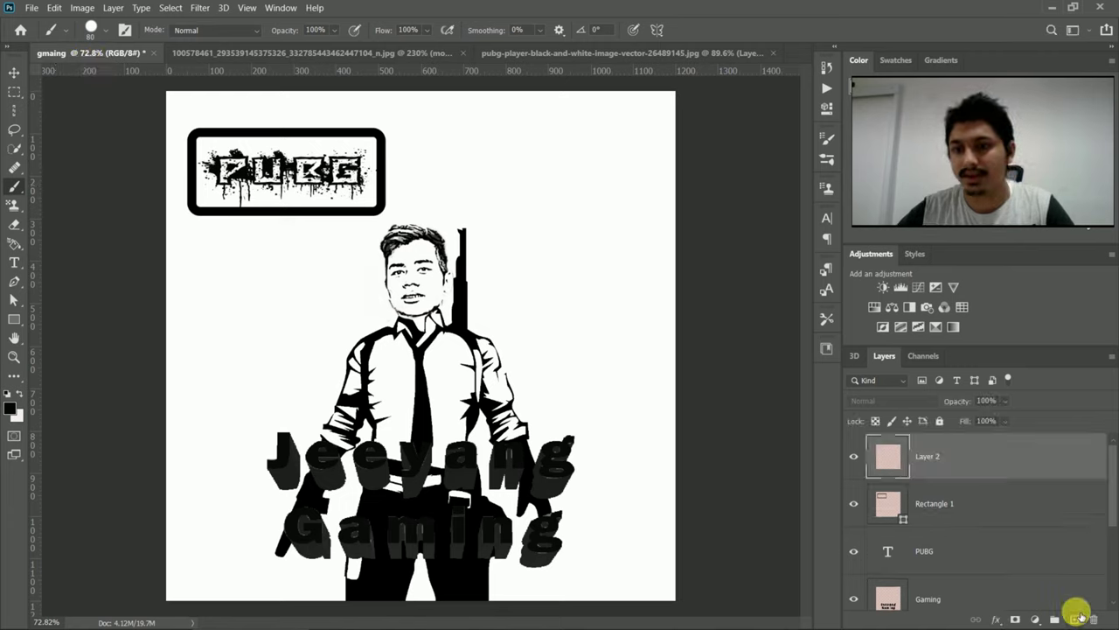
double_click(929, 457)
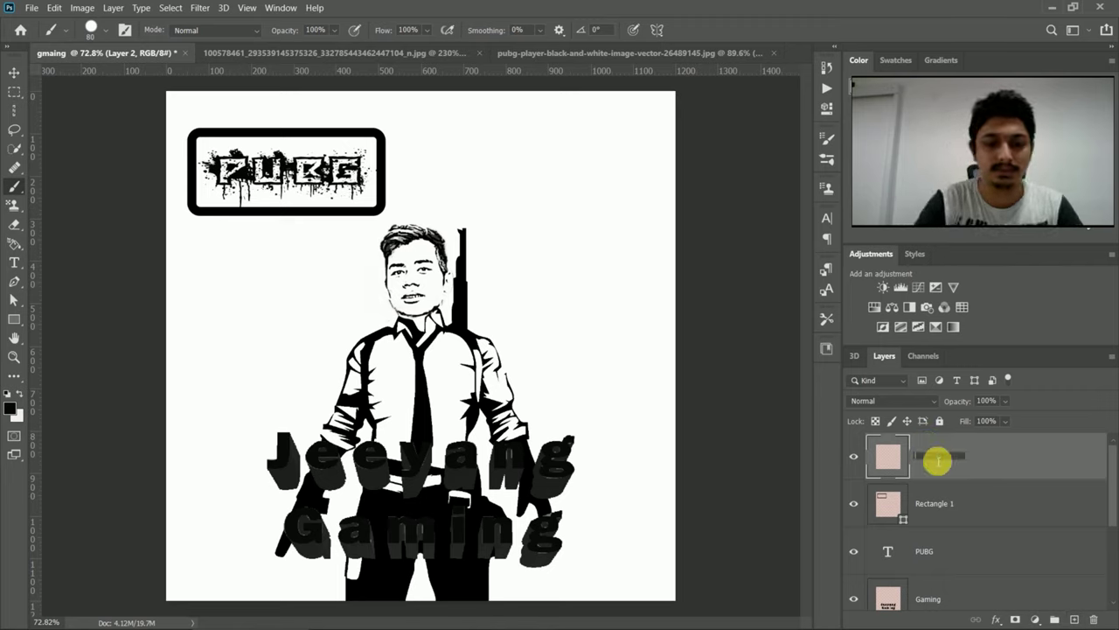
text(brush)
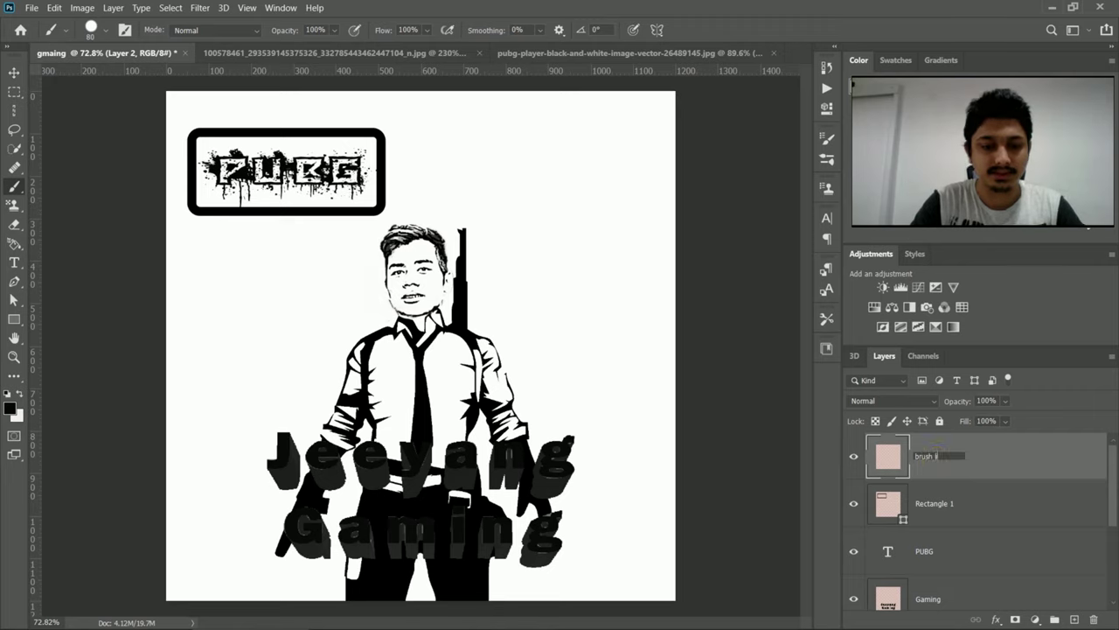
text( line)
key(Return)
Paint a test stroke, undo it, and reduce the brush size to 25
click(456, 162)
shift+click(540, 163)
key(Delete)
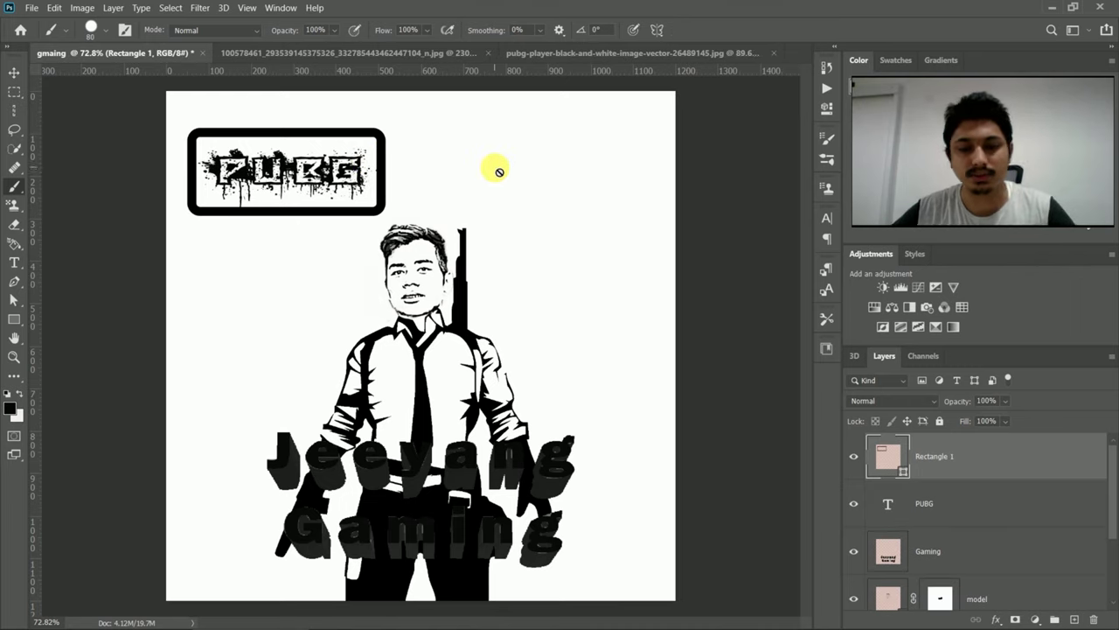
key(bracketleft)
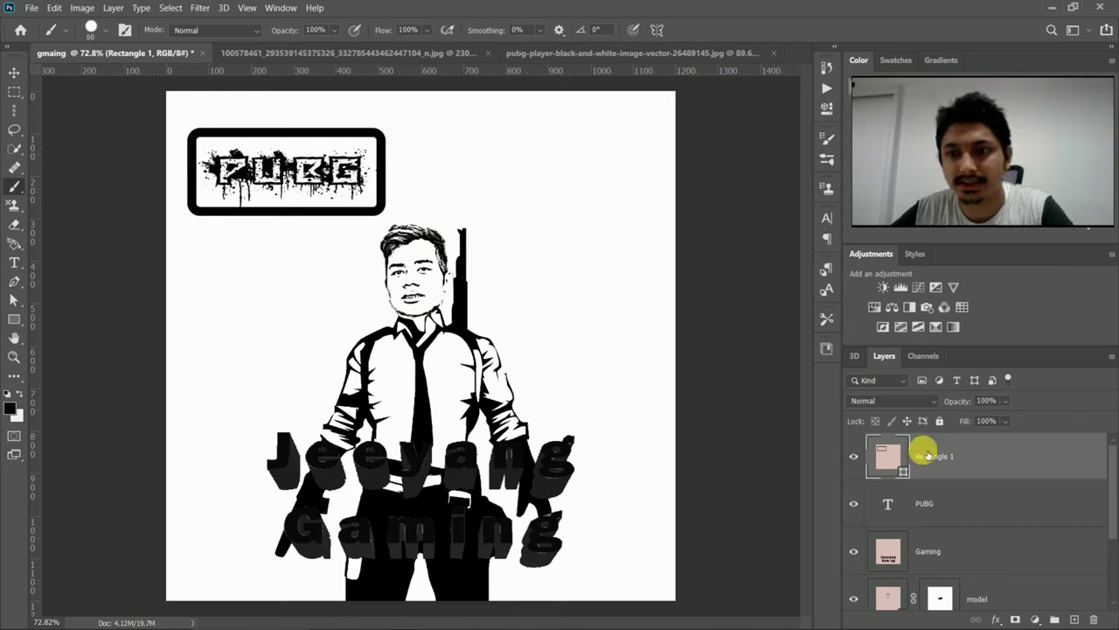
key(ctrl+z)
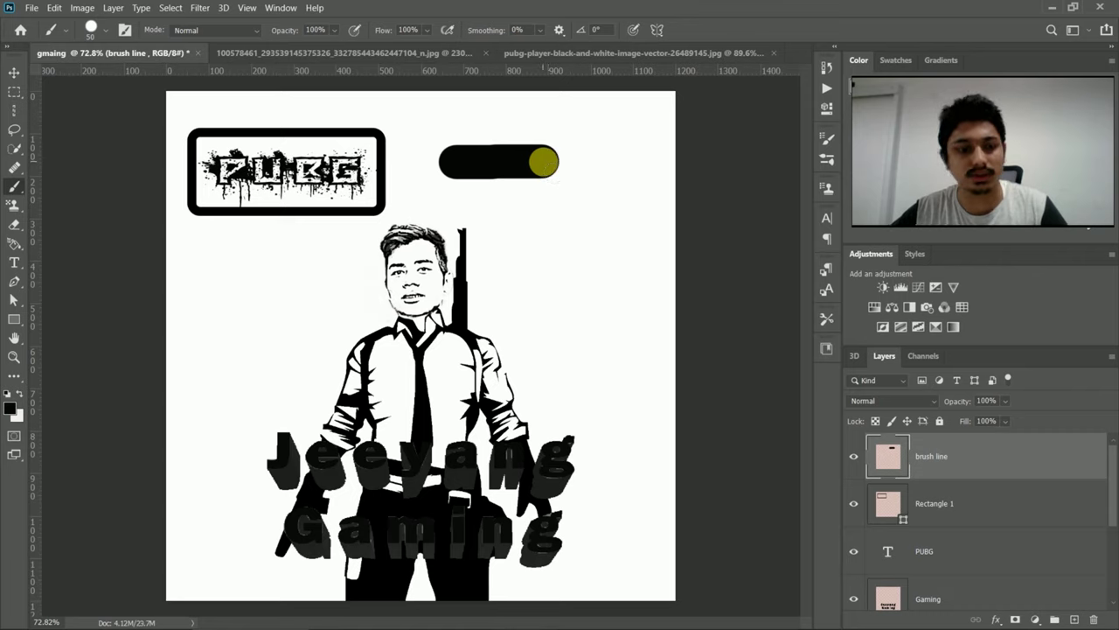
key(ctrl+z)
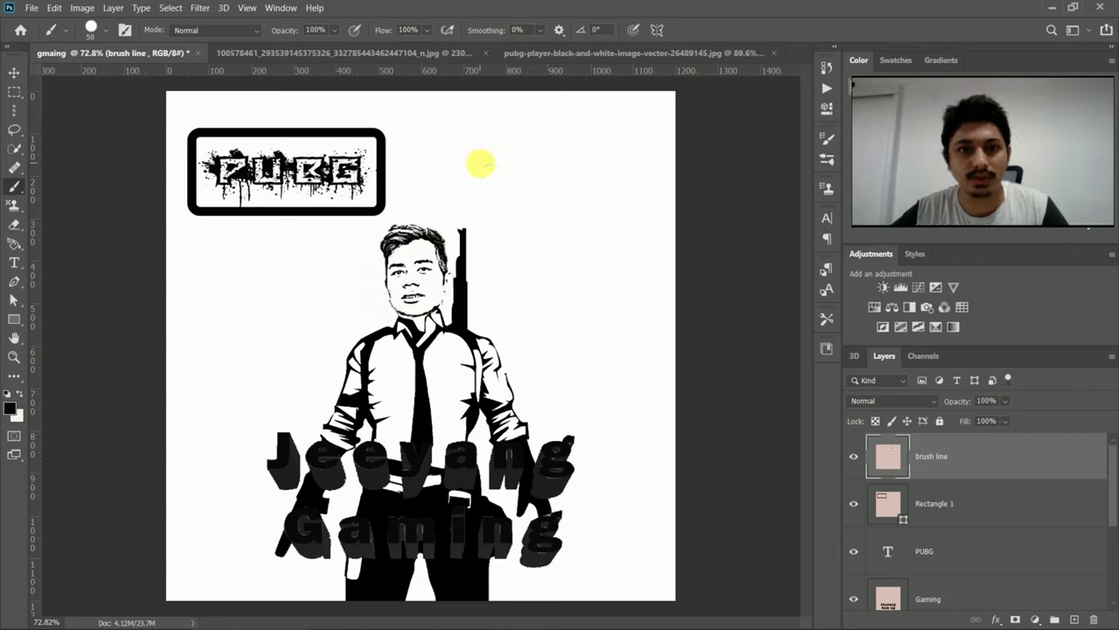
key(bracketleft)
key(bracketleft)
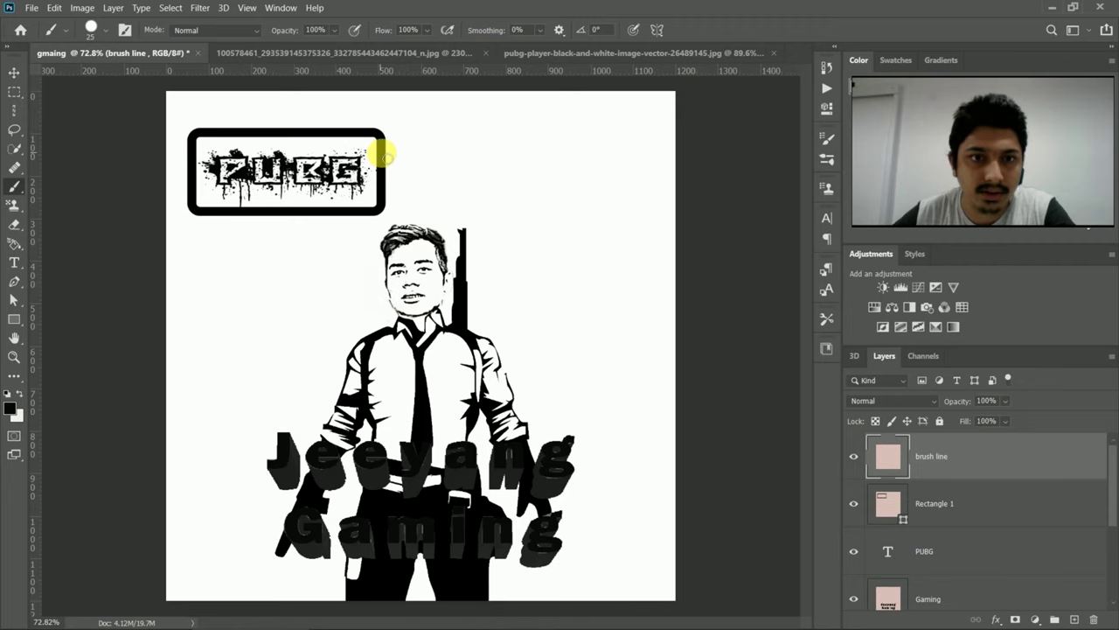
Paint two short horizontal prongs off both the right and left edges of the PUBG frame
scroll(384, 156, up, 1)
scroll(386, 157, up, 2)
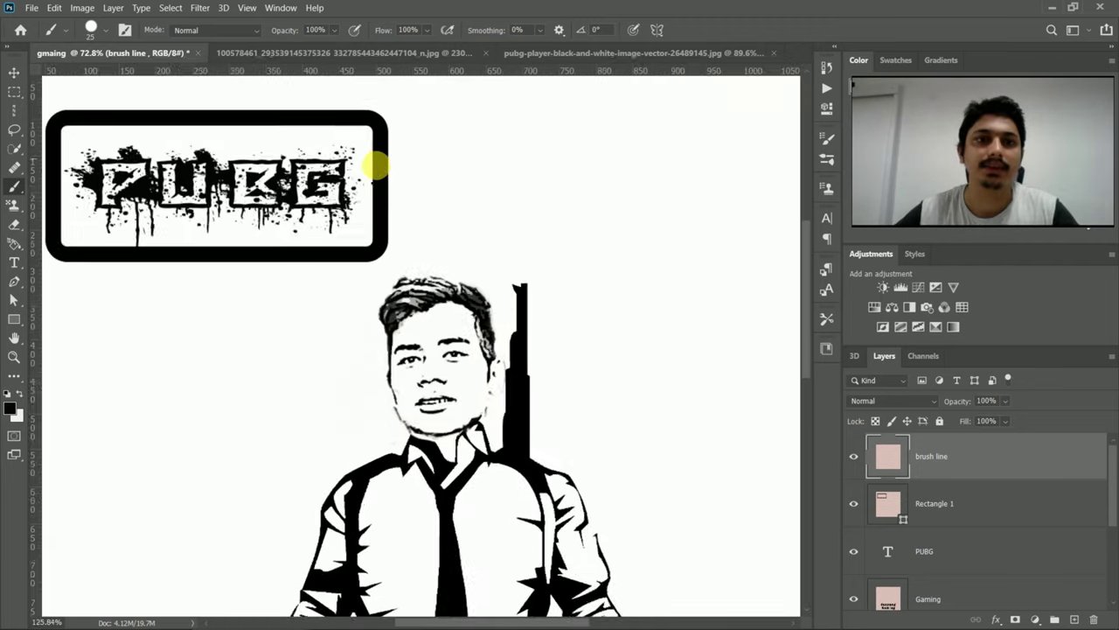
scroll(387, 160, up, 2)
scroll(387, 165, up, 2)
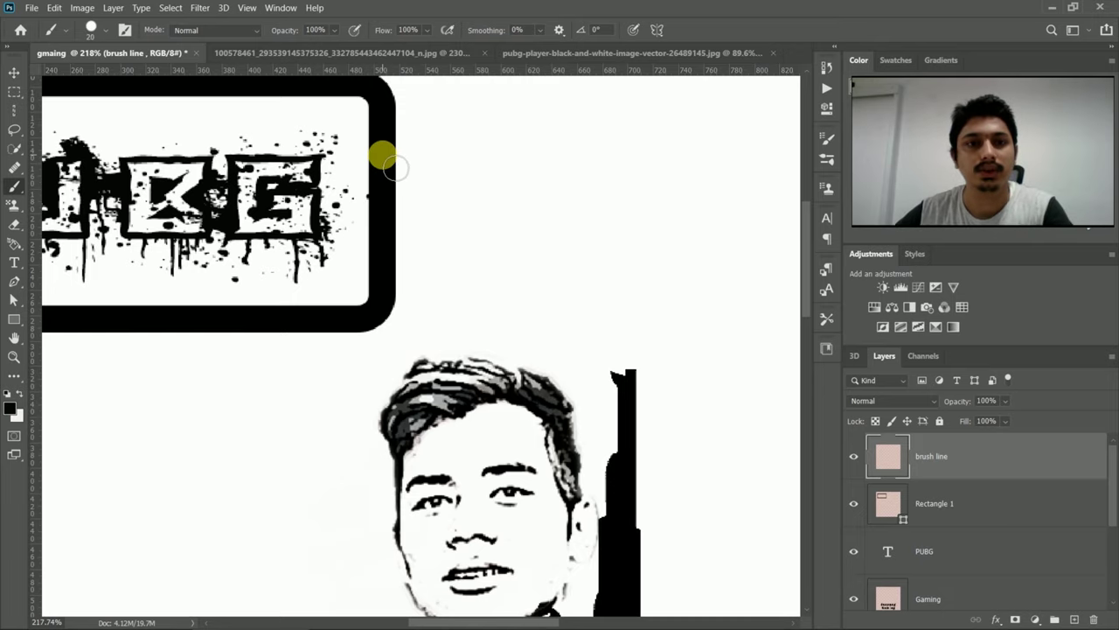
scroll(389, 164, down, 1)
scroll(389, 168, down, 3)
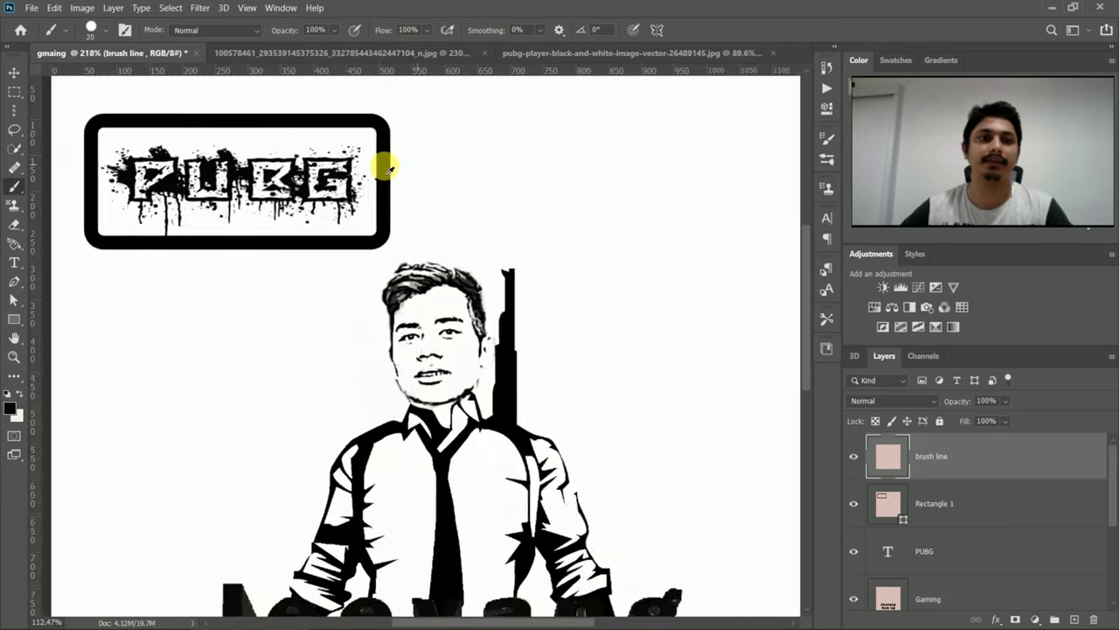
scroll(390, 168, down, 2)
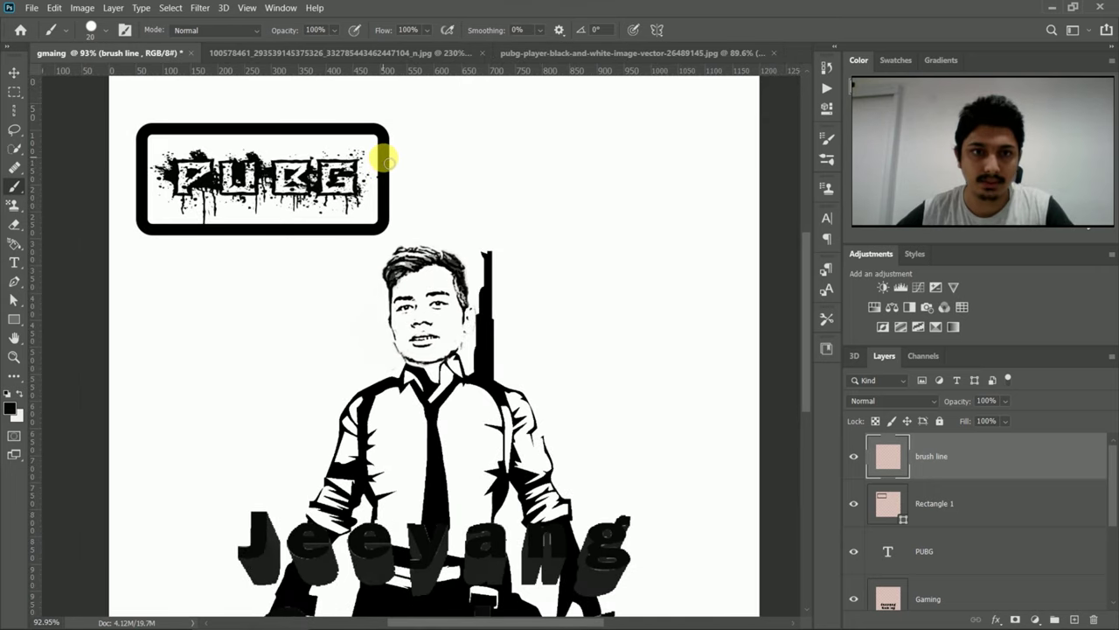
drag(386, 162, 419, 158)
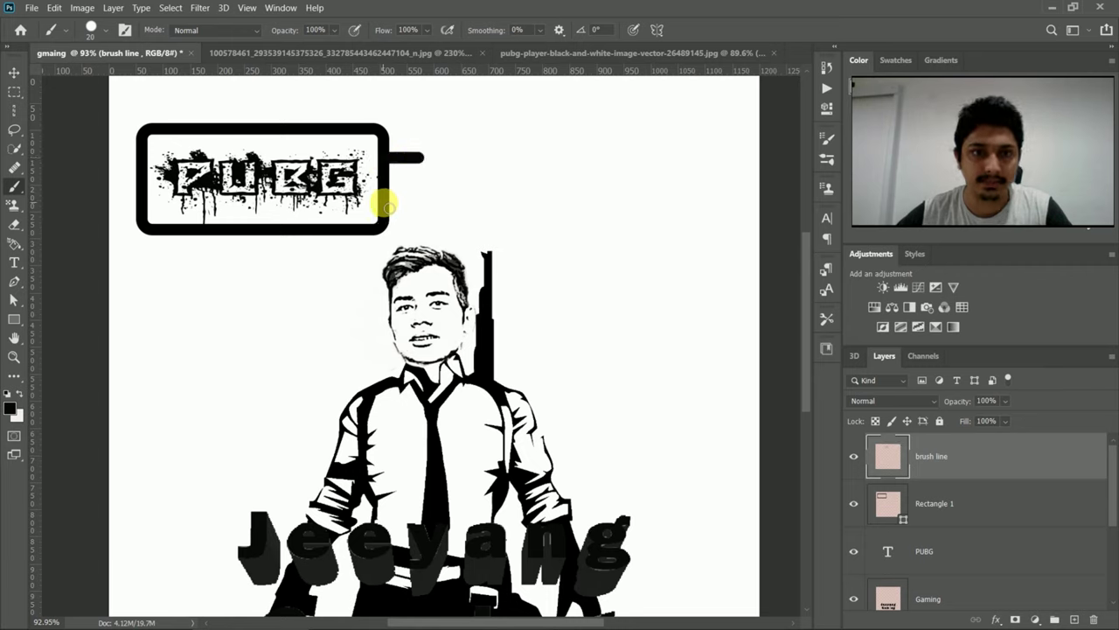
drag(386, 206, 418, 204)
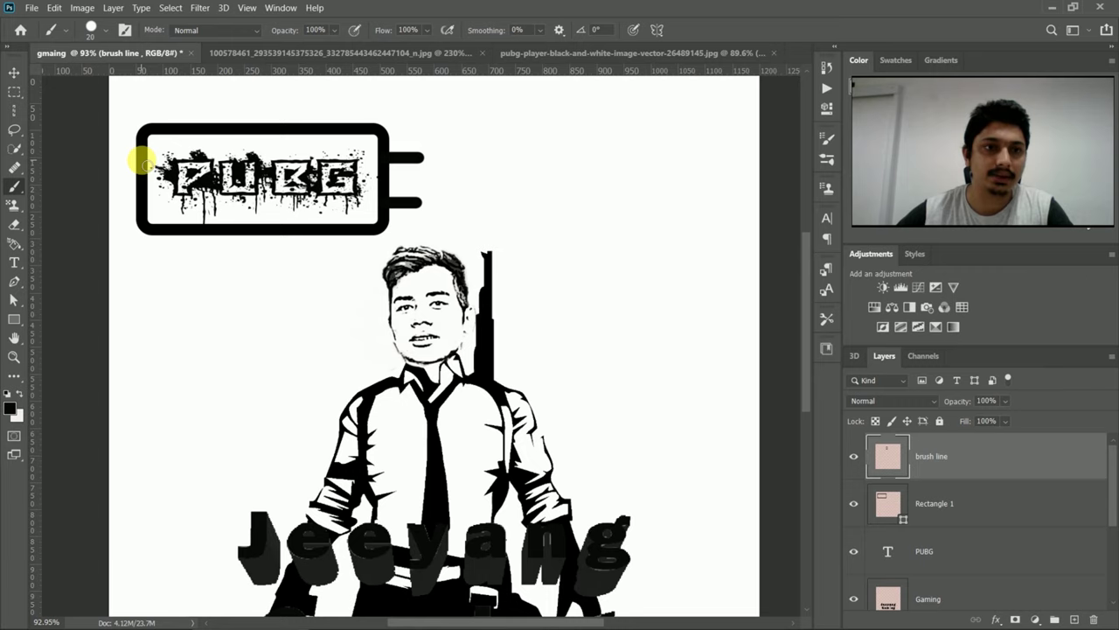
drag(136, 161, 116, 160)
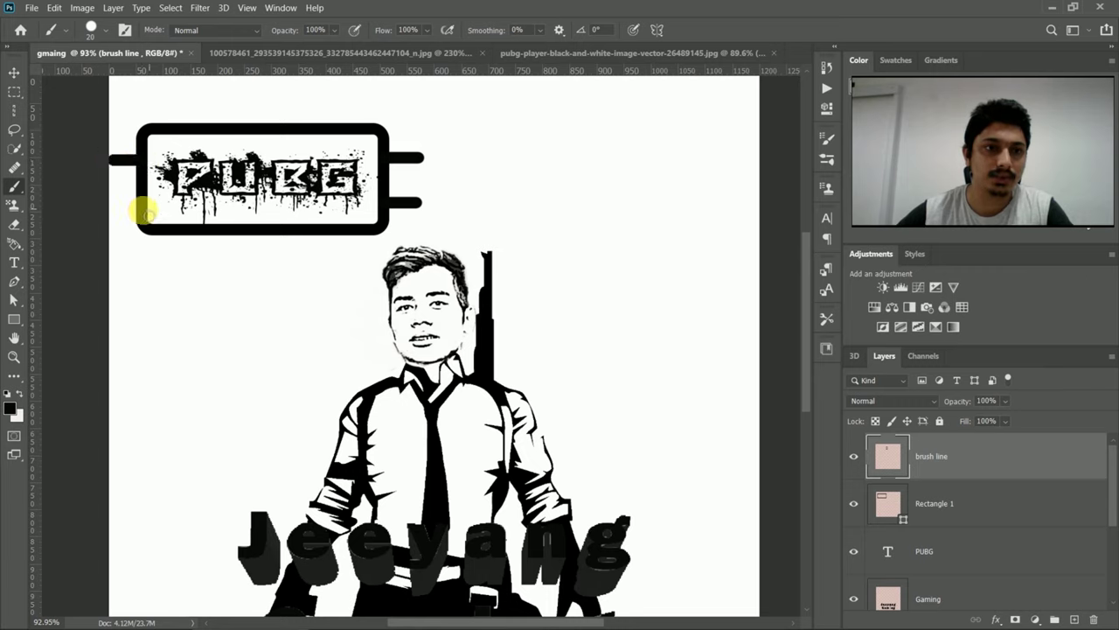
drag(138, 206, 114, 206)
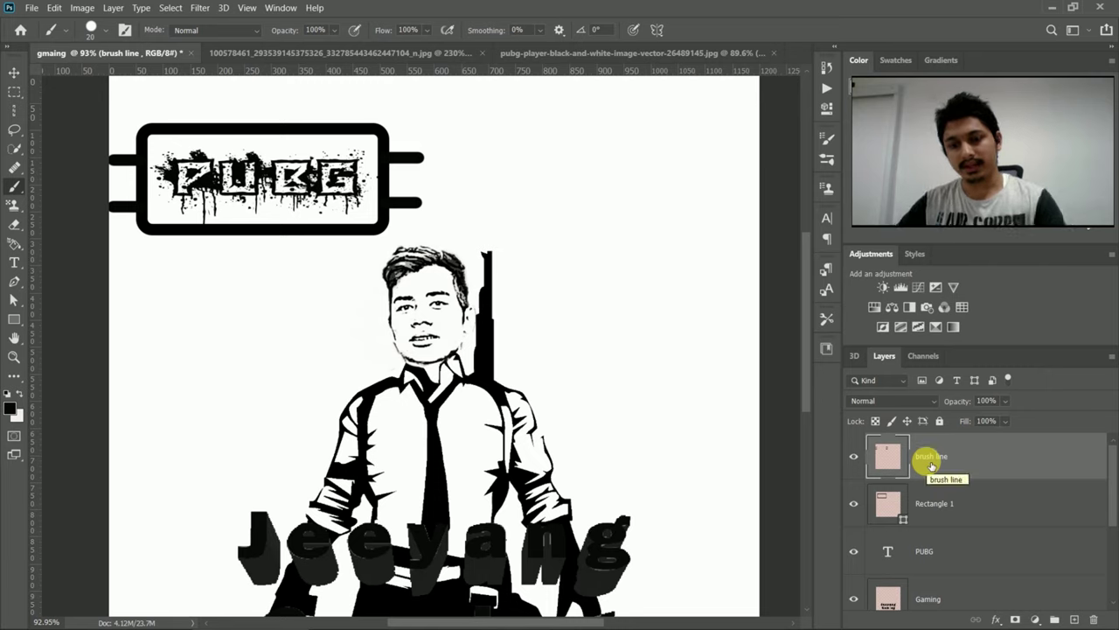
Merge Rectangle 1 and the brush line prongs into one layer
shift+click(936, 505)
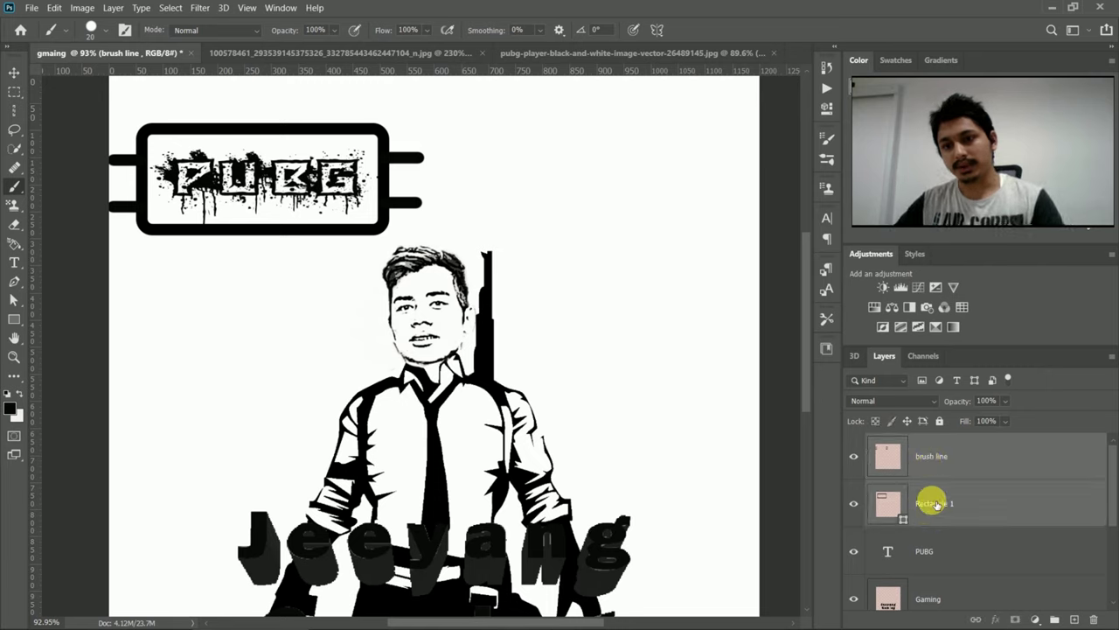
right_click(933, 503)
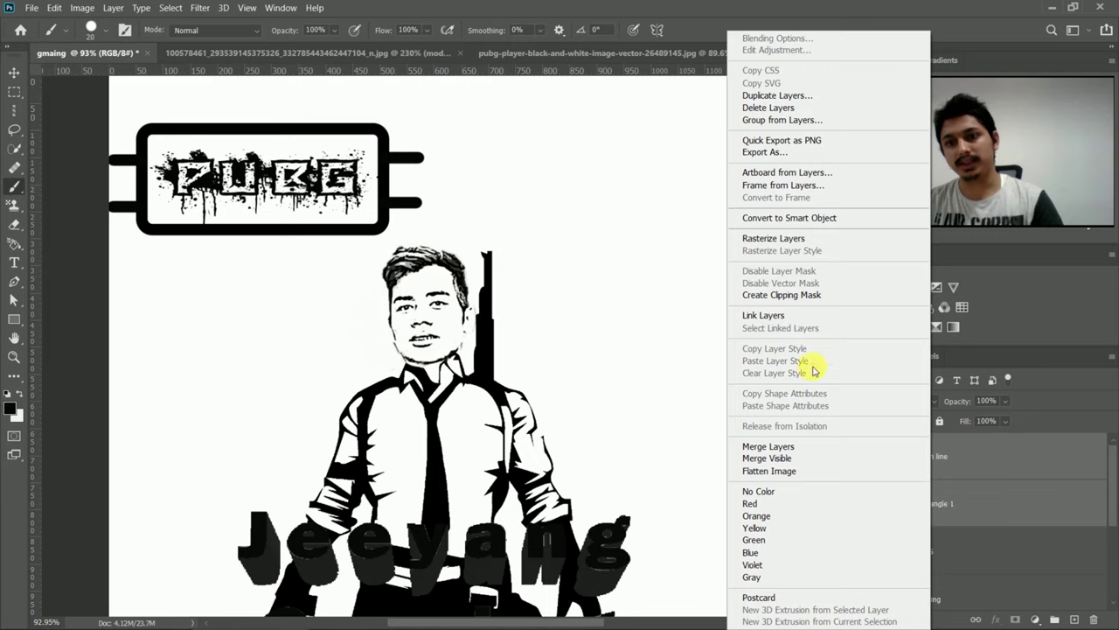
click(769, 446)
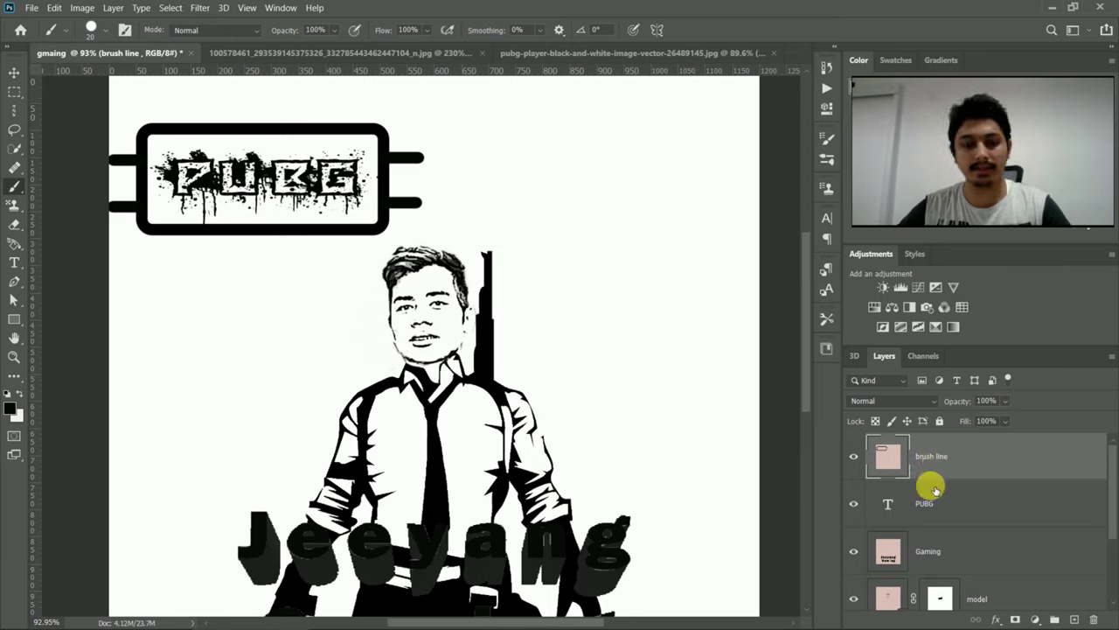
scroll(940, 494, down, 2)
scroll(940, 495, up, 2)
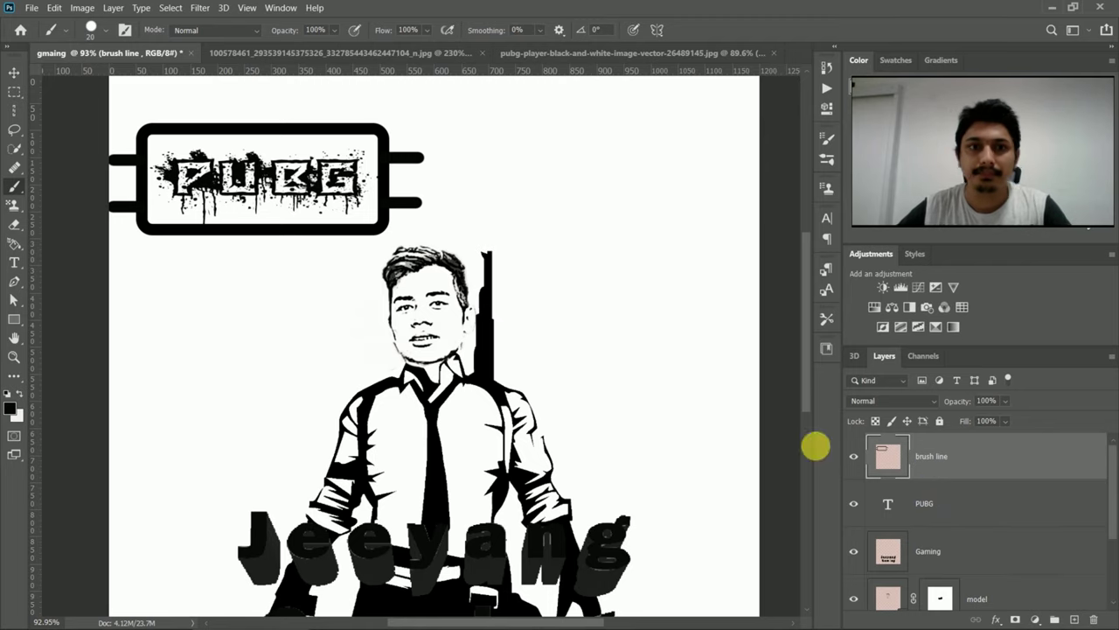
scroll(589, 367, down, 1)
scroll(584, 368, down, 1)
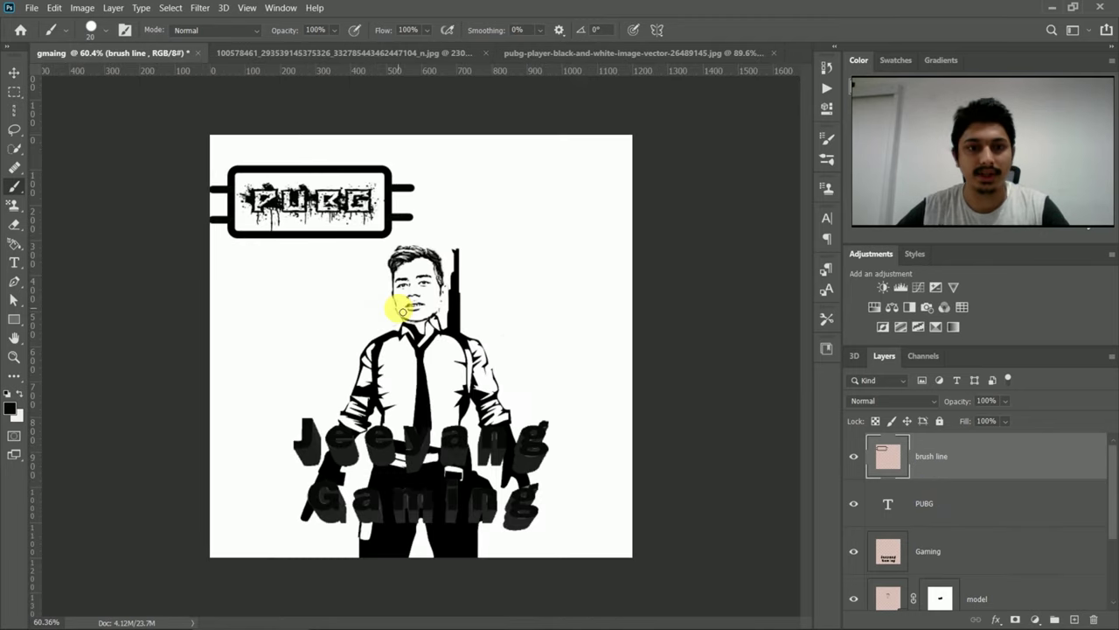
Reposition the plug frame so it surrounds the PUBG text
key(v)
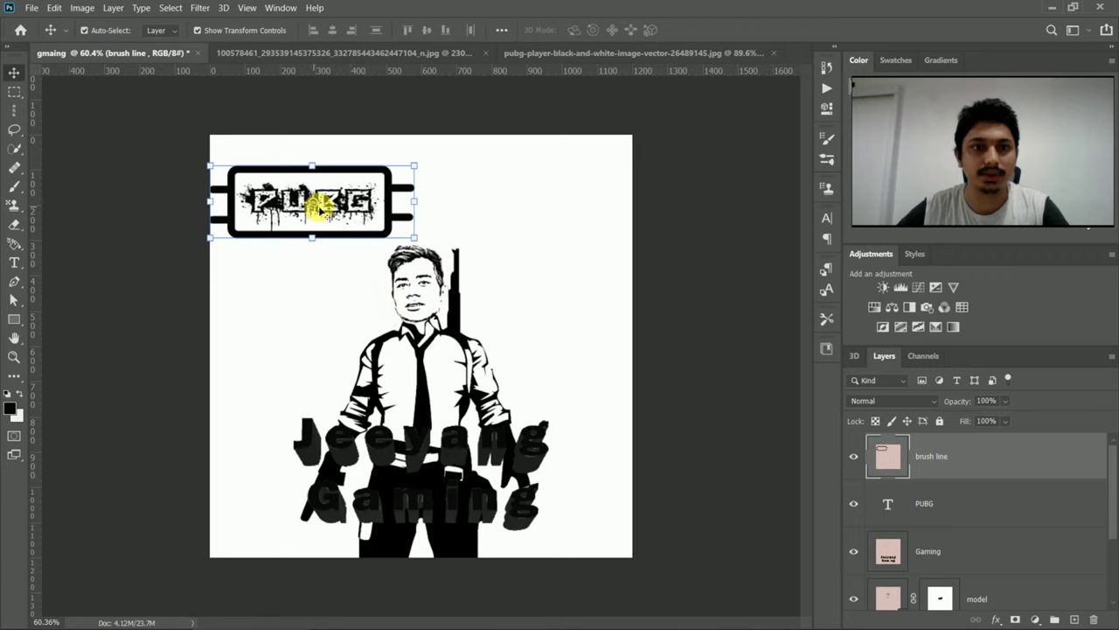
key(ctrl+t)
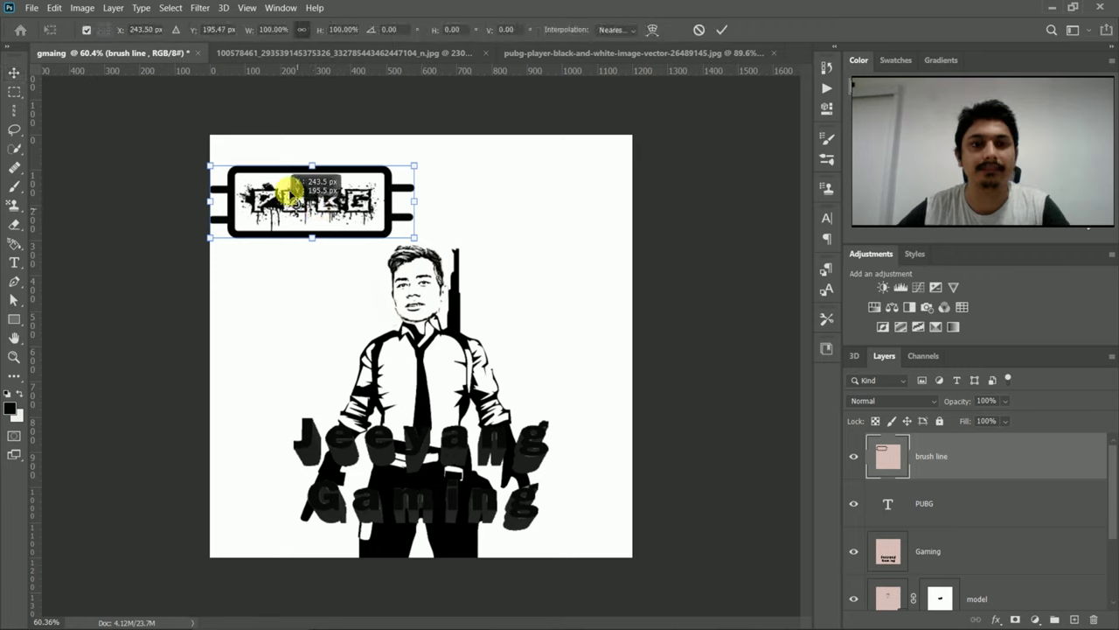
drag(273, 175, 325, 179)
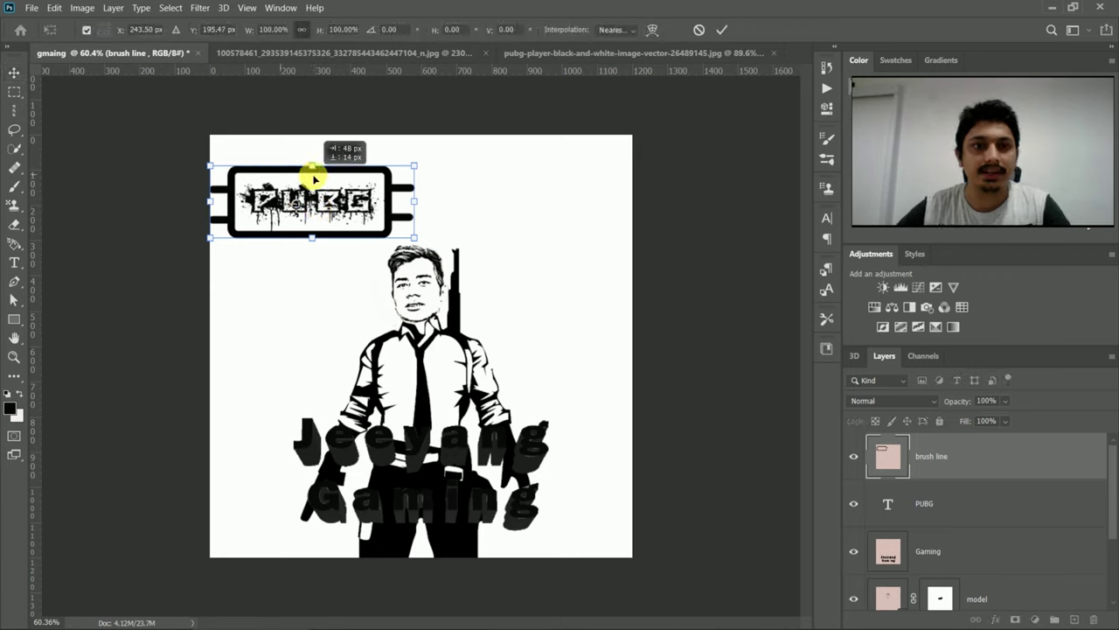
drag(325, 179, 360, 171)
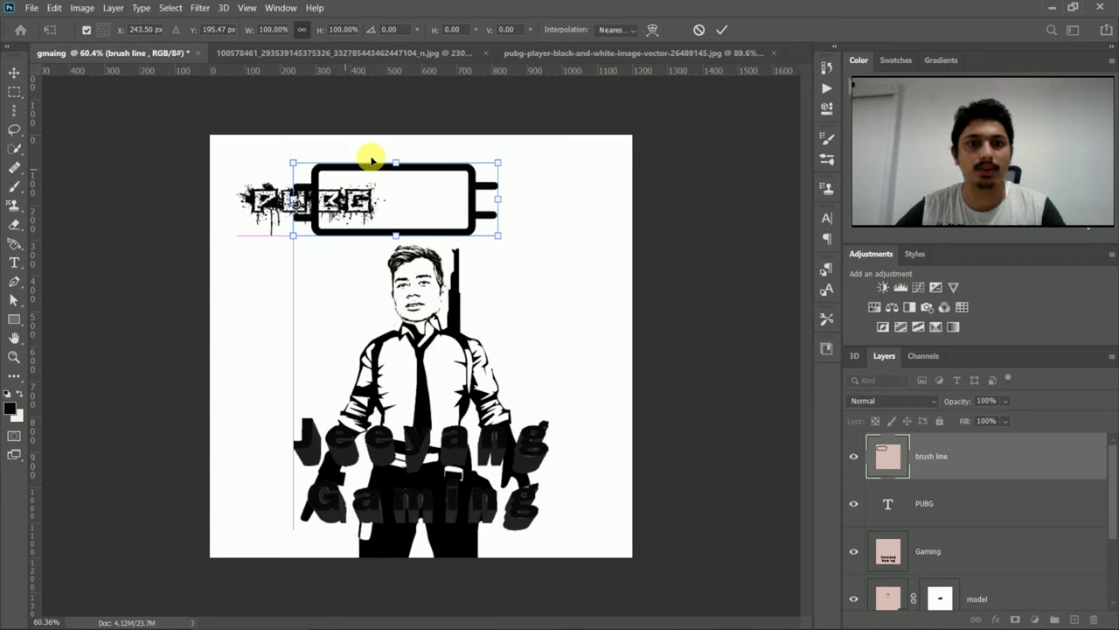
key(shift+Left)
key(shift+Left)
key(shift+Left)
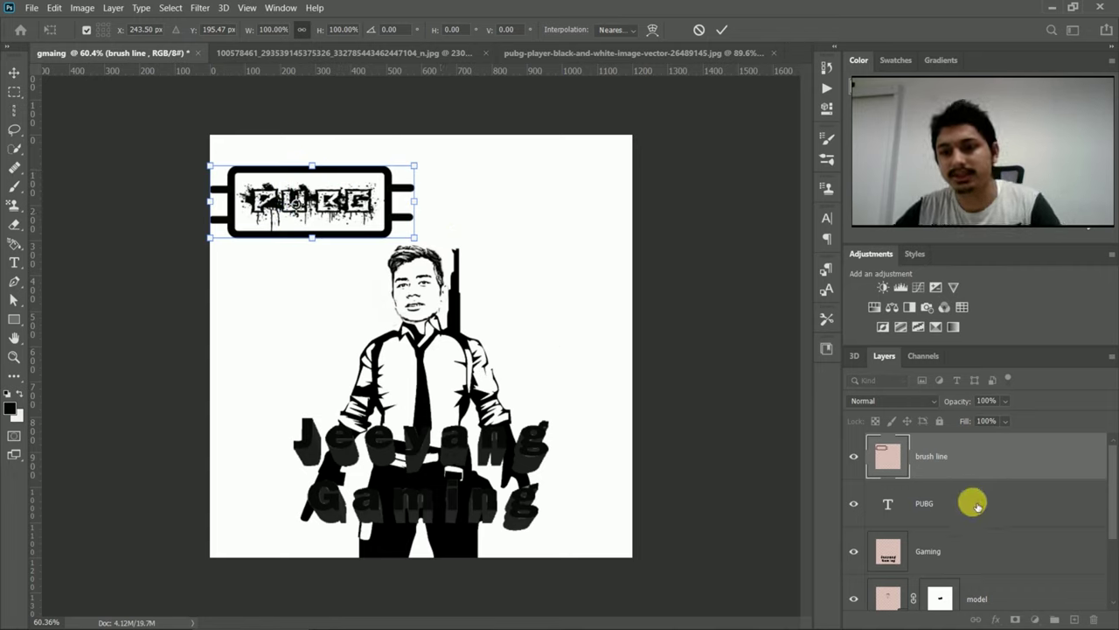
key(Return)
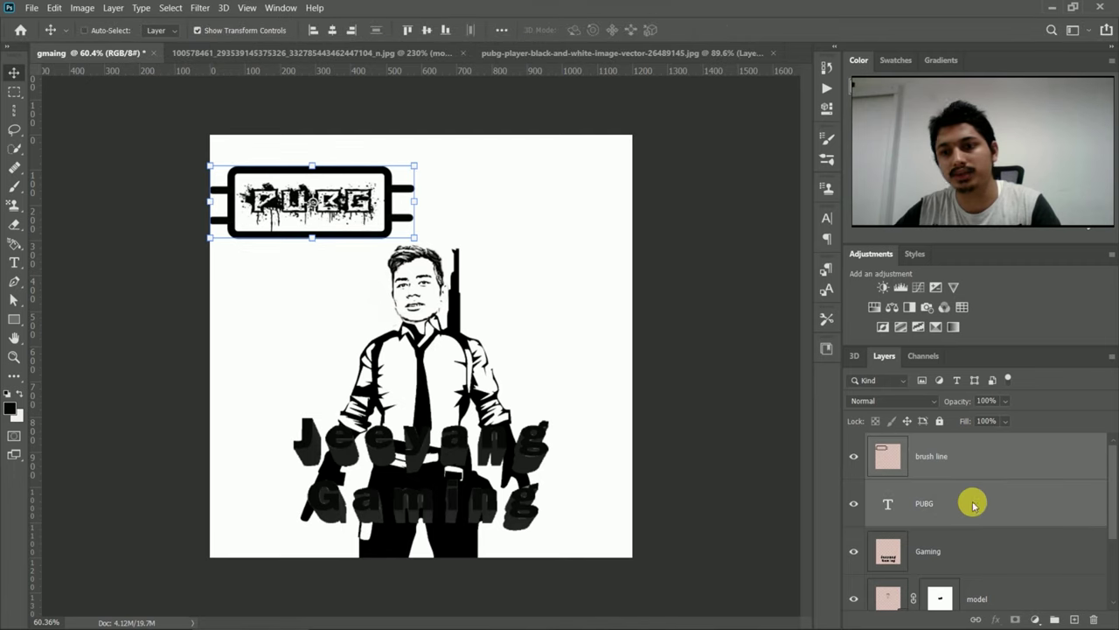
Rasterize the PUBG text and merge it with the plug frame layer
right_click(976, 506)
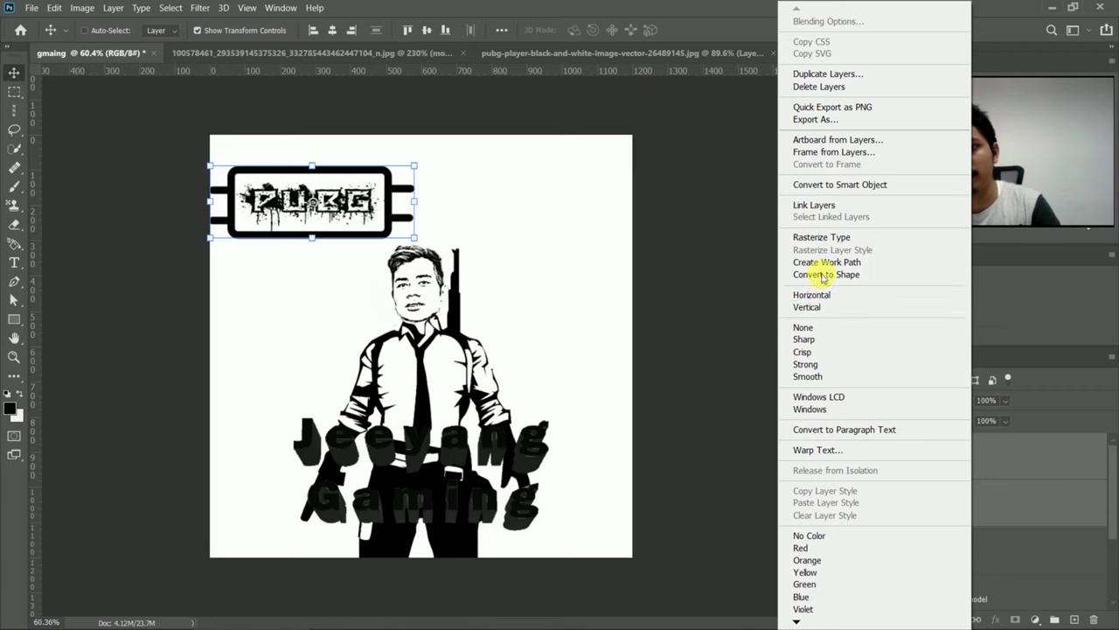
click(822, 237)
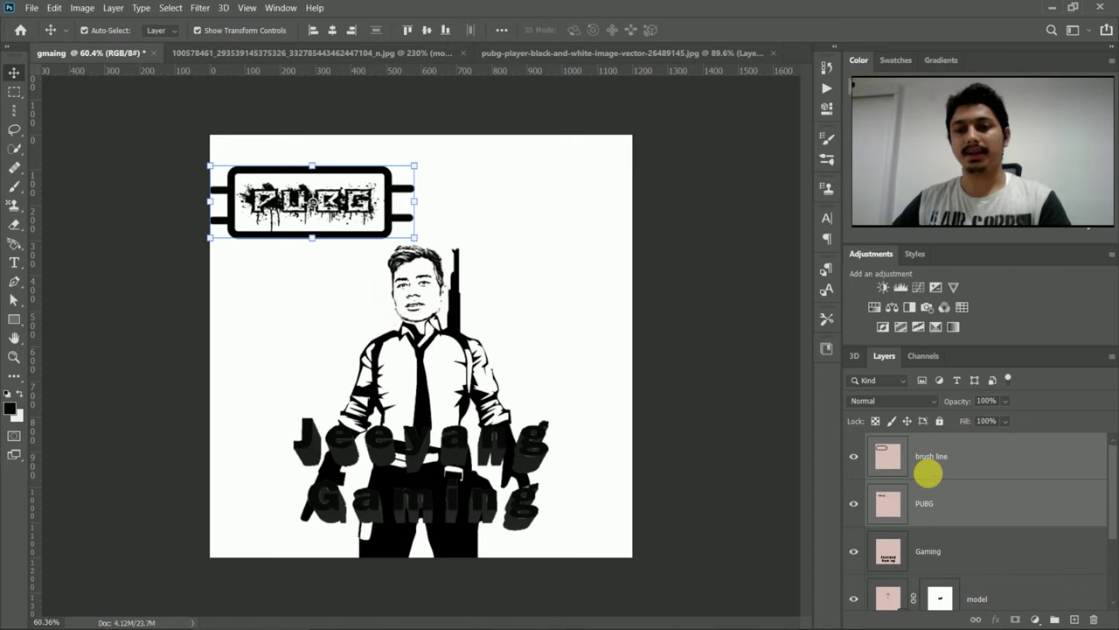
right_click(929, 477)
key(Escape)
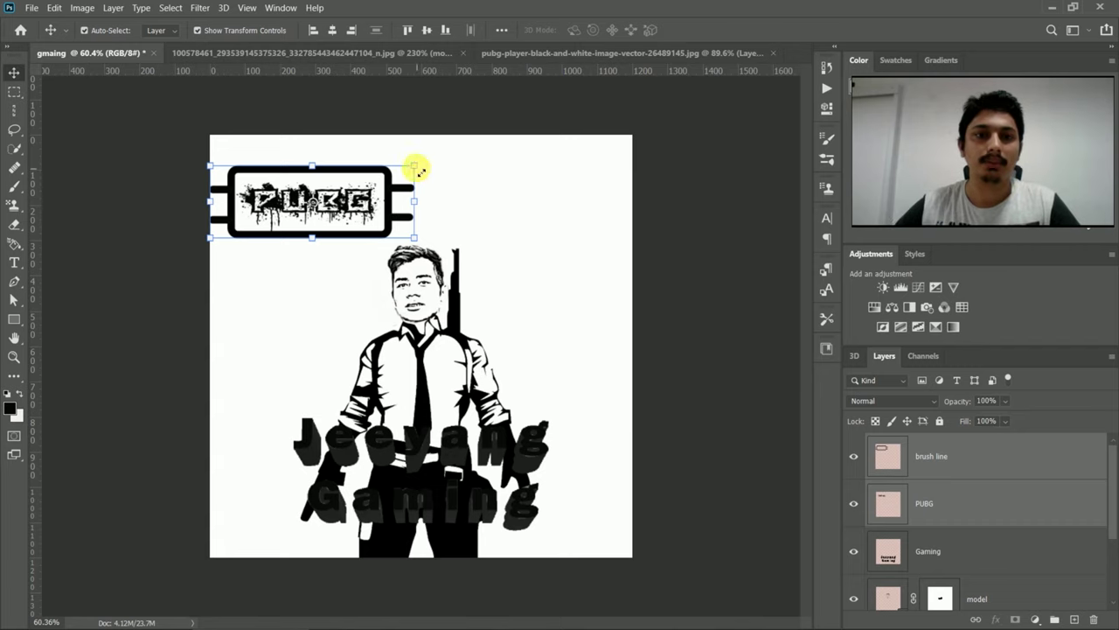
key(ctrl+e)
Shrink the PUBG logo to about 88.5% and move it toward the top-left corner
mouse_move(399, 183)
mouse_down()
mouse_move(391, 180)
mouse_move(543, 197)
mouse_move(324, 188)
mouse_move(332, 166)
mouse_up()
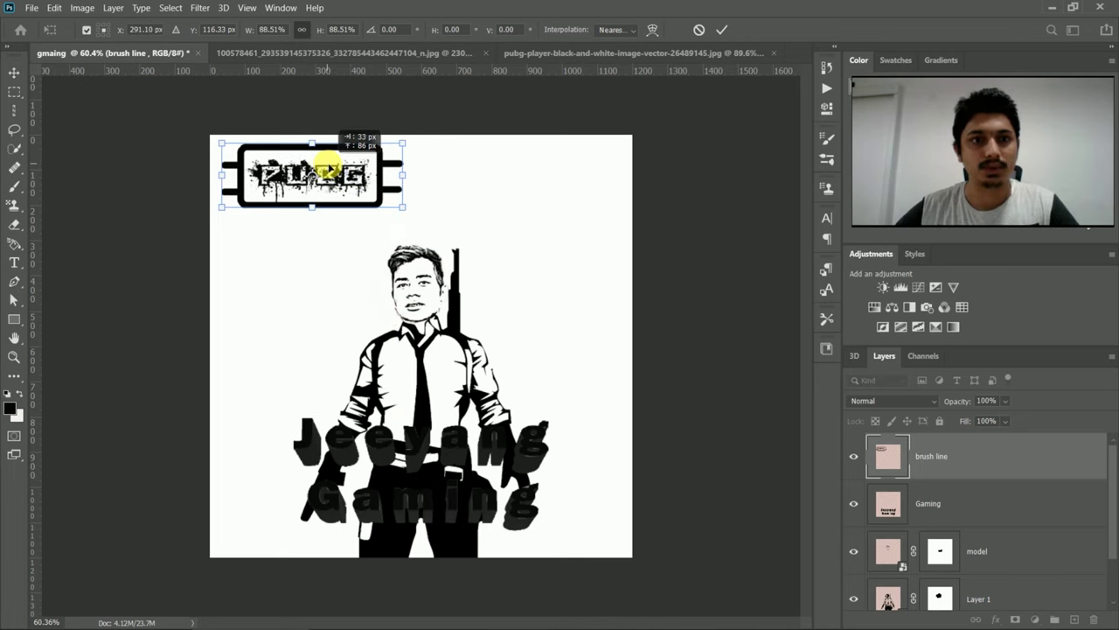
drag(326, 167, 327, 167)
key(Return)
scroll(878, 463, down, 2)
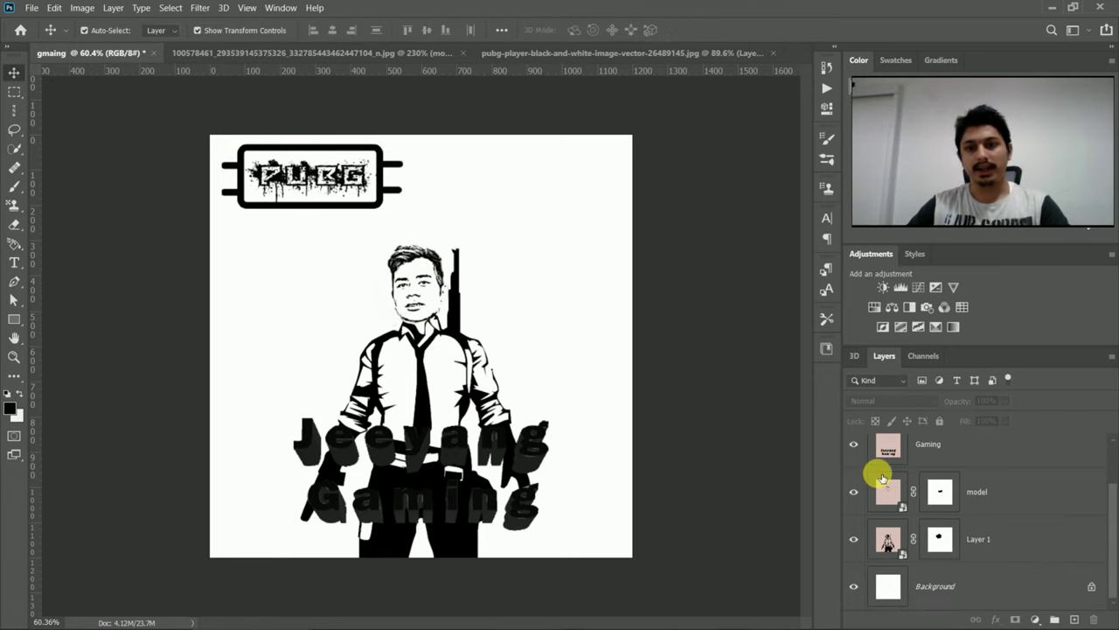
scroll(881, 477, up, 2)
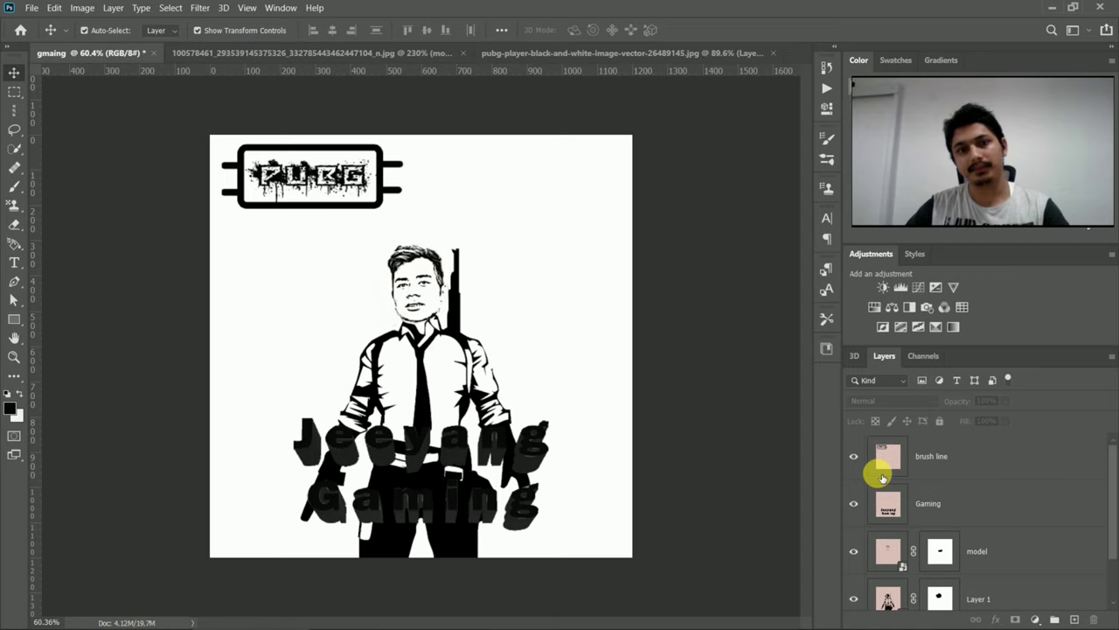
scroll(881, 477, down, 2)
scroll(881, 476, up, 2)
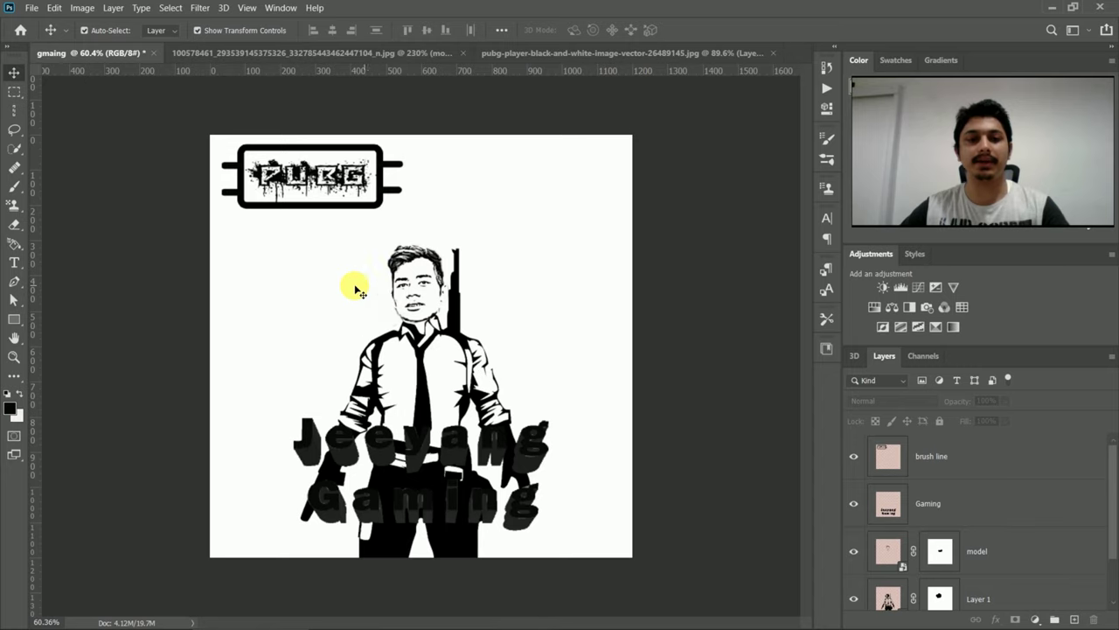
Type the first 'Winner' line in Franklin Gothic Heavy left of the soldier's head
key(t)
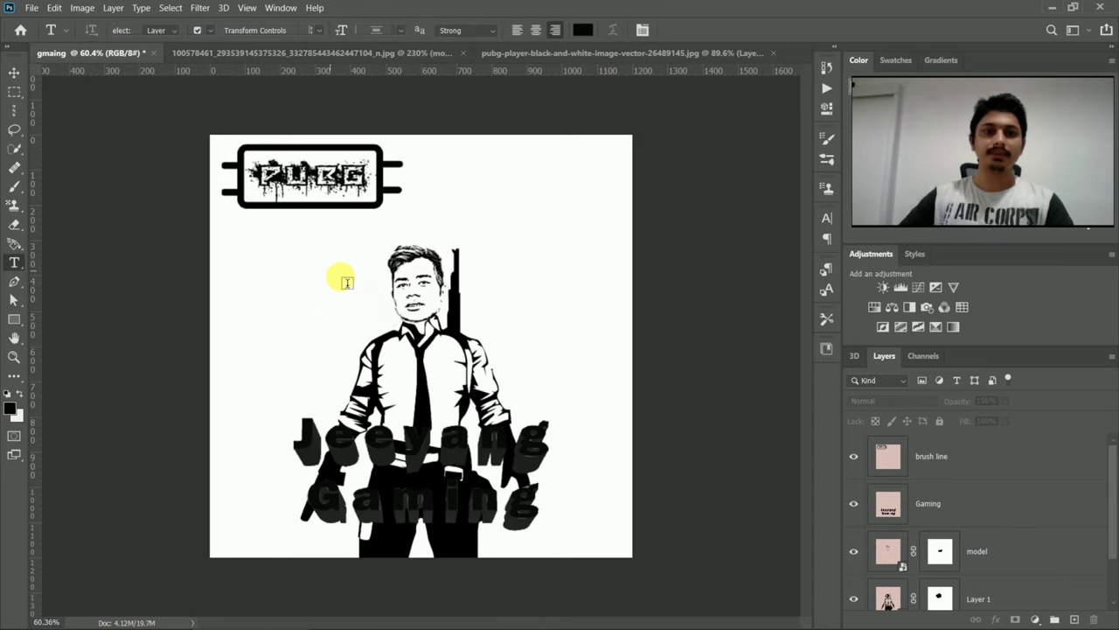
click(329, 287)
click(210, 30)
click(149, 85)
text(Vinner)
click(696, 29)
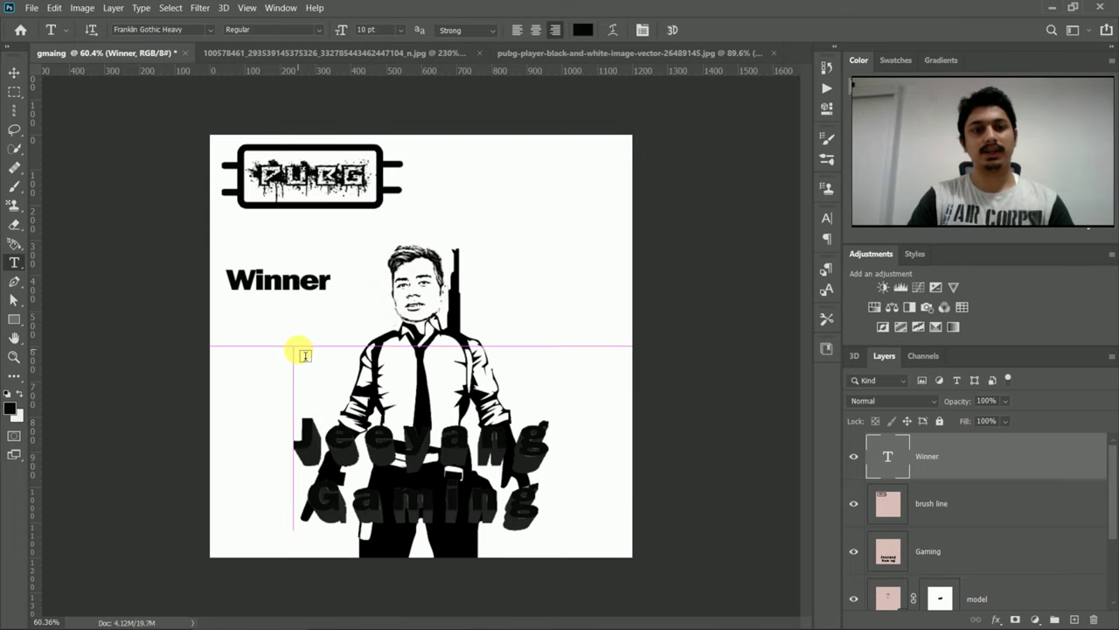
Add 'Winner', 'Chicken' and 'Dinner' lines, stacking each below the previous one
click(289, 355)
text(Winner)
drag(252, 392, 384, 316)
click(258, 376)
text(Chicken)
click(288, 383)
text(Dinner)
drag(288, 383, 352, 370)
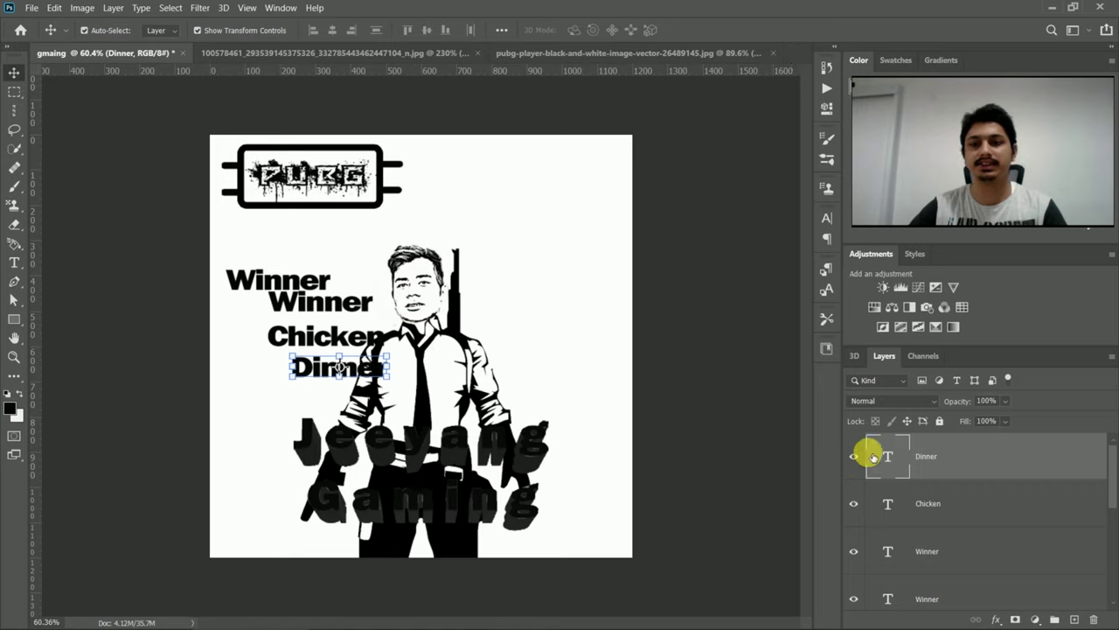
click(954, 470)
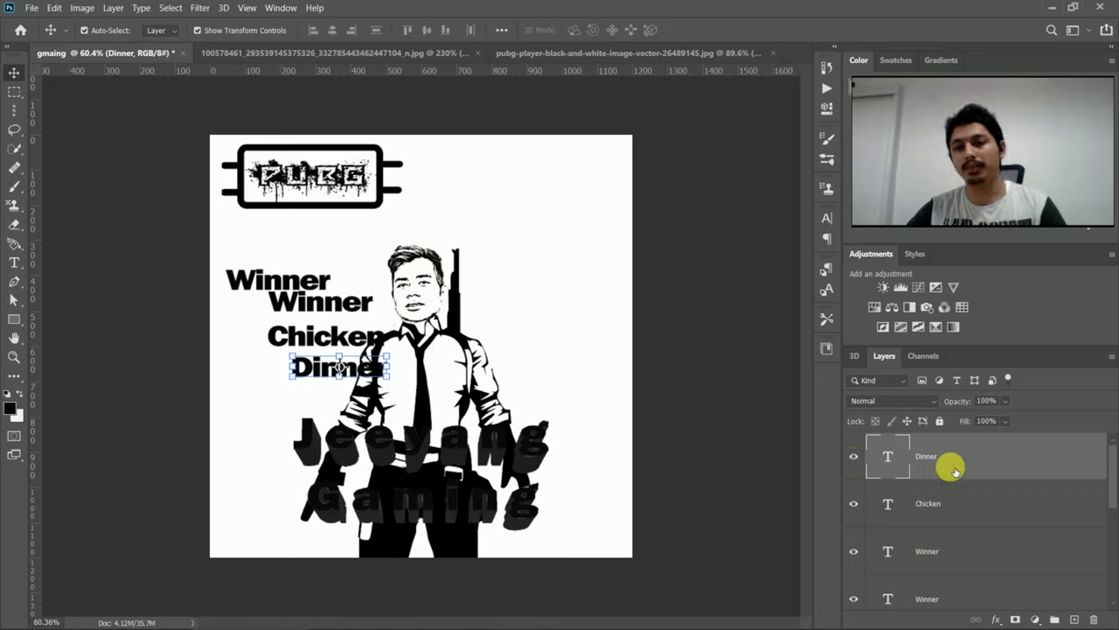
scroll(945, 525, down, 3)
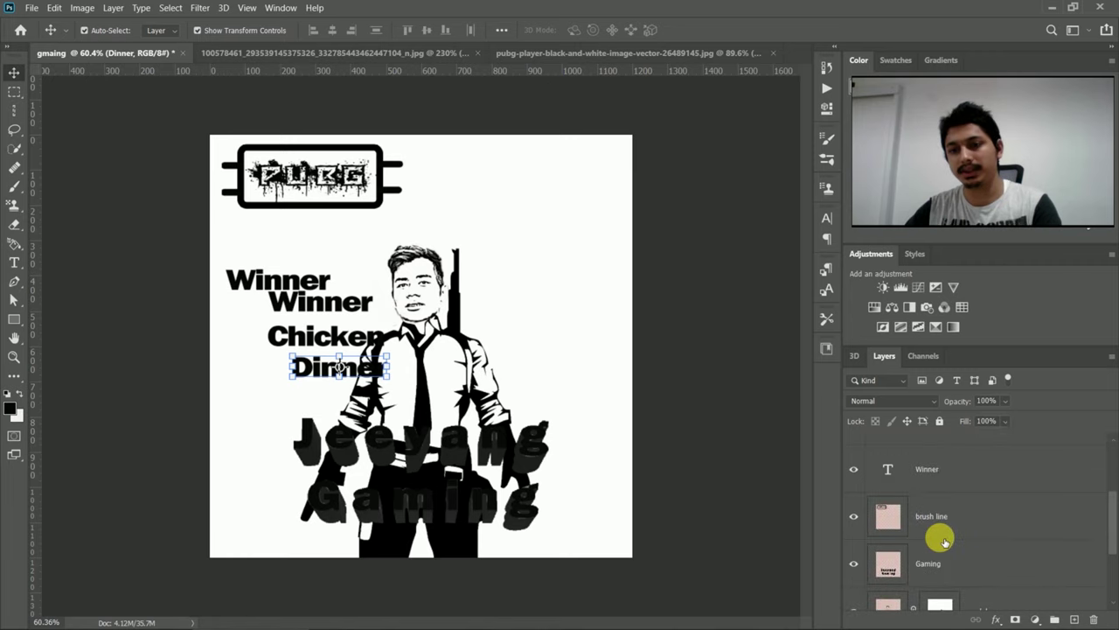
Group the Winner, Winner, Chicken, Dinner text layers with Ctrl+G and rename the group
shift+click(954, 472)
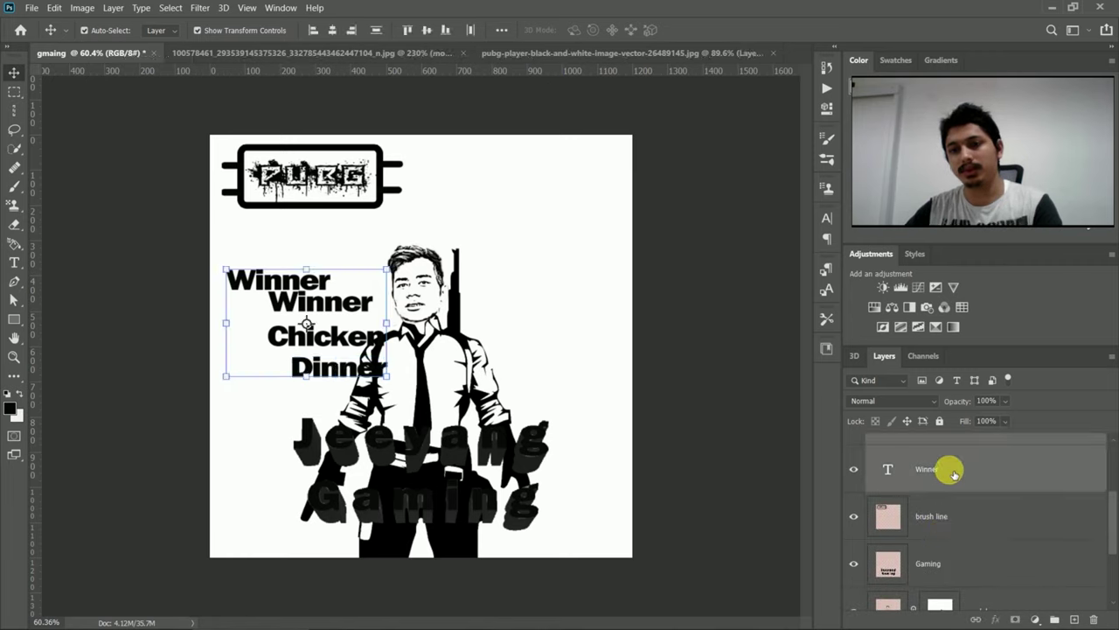
right_click(952, 472)
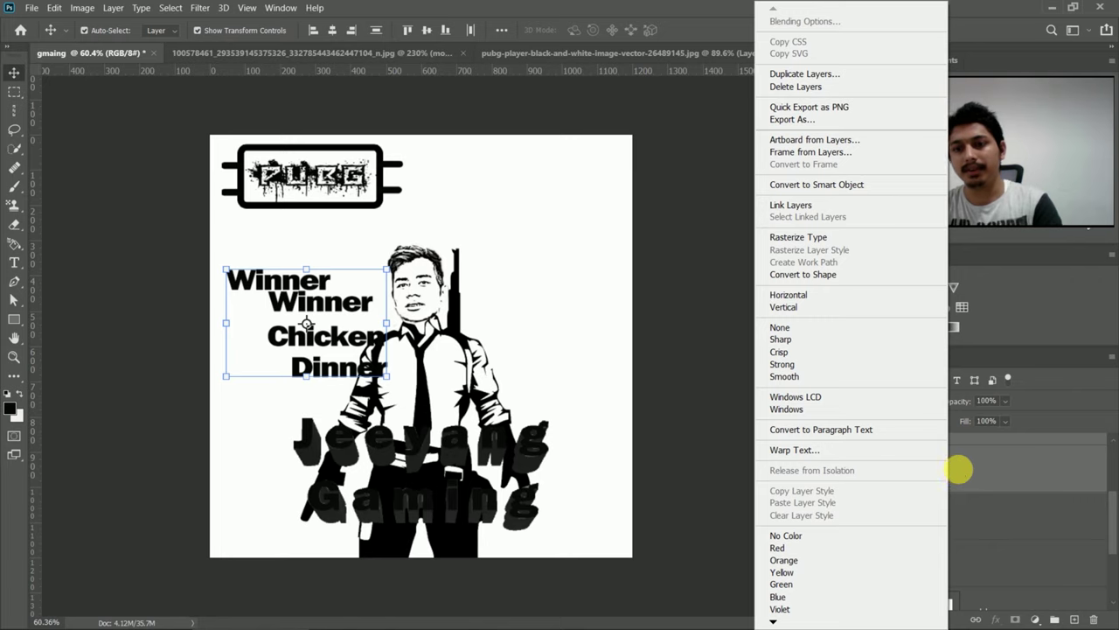
click(961, 473)
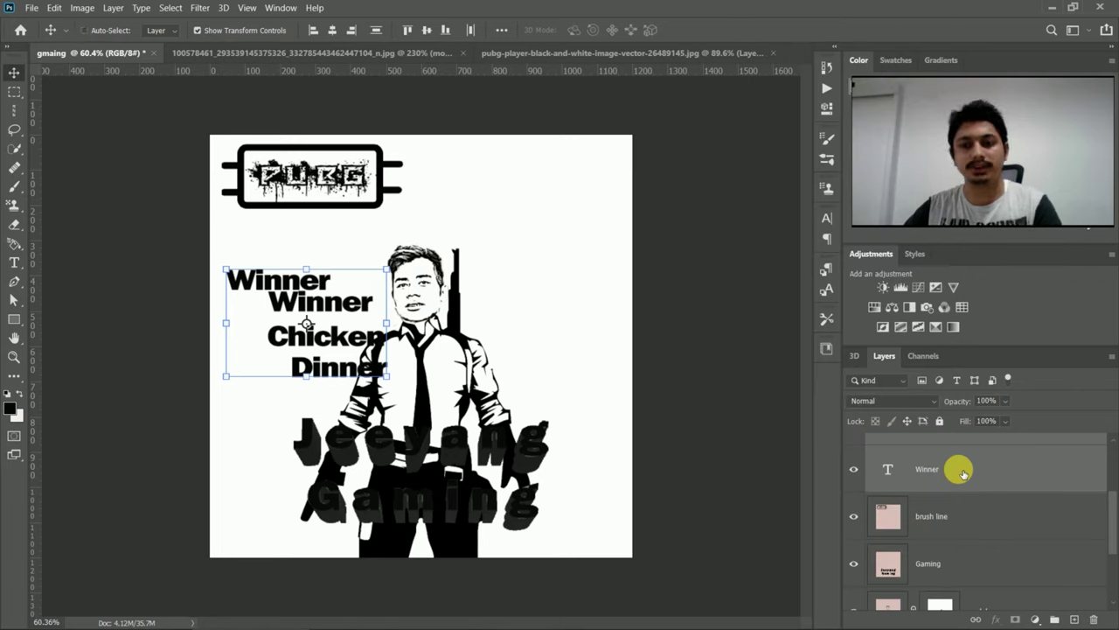
key(ctrl+g)
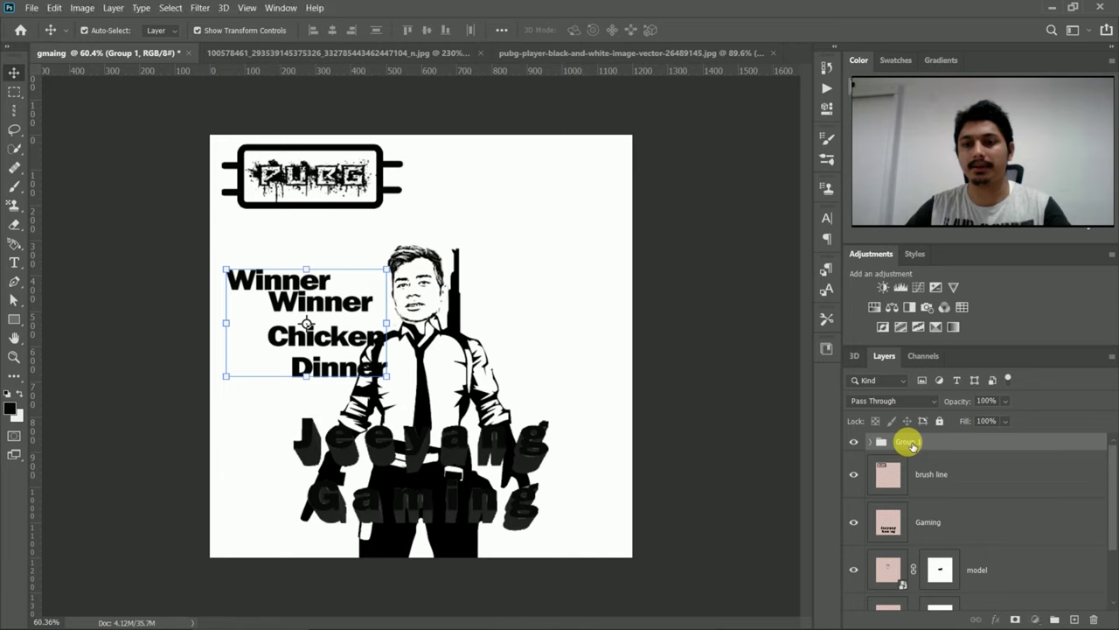
double_click(911, 444)
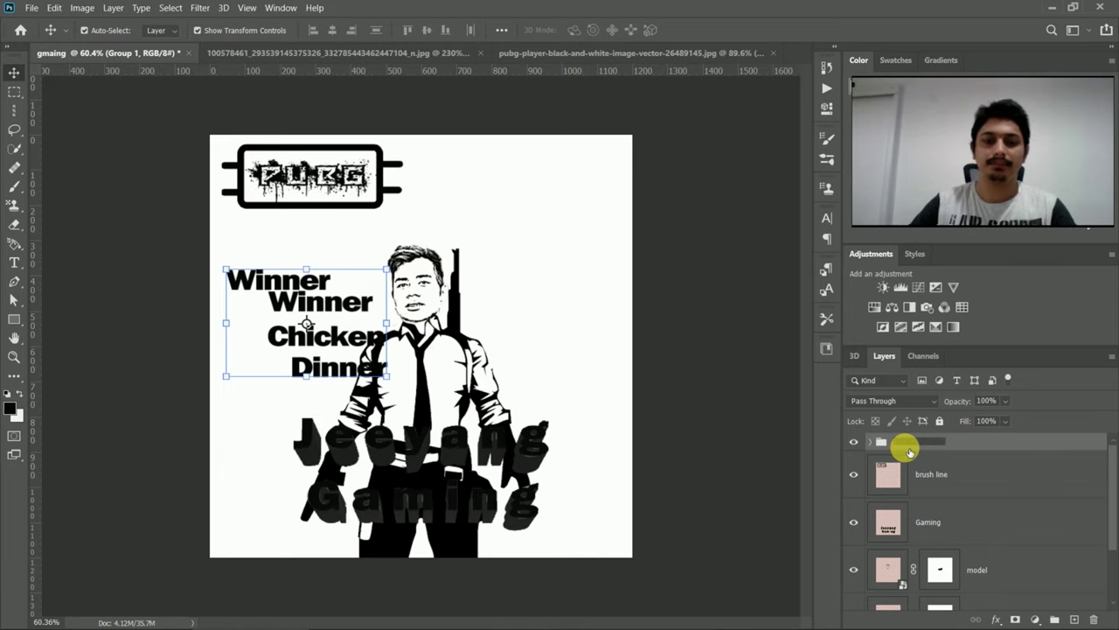
text(Text)
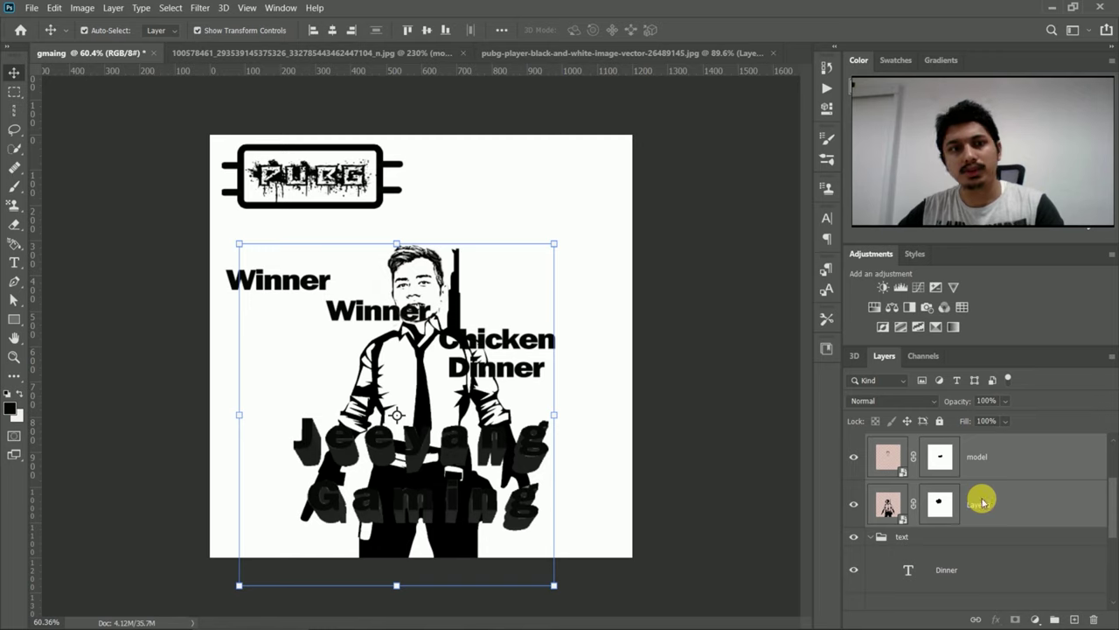
right_click(982, 502)
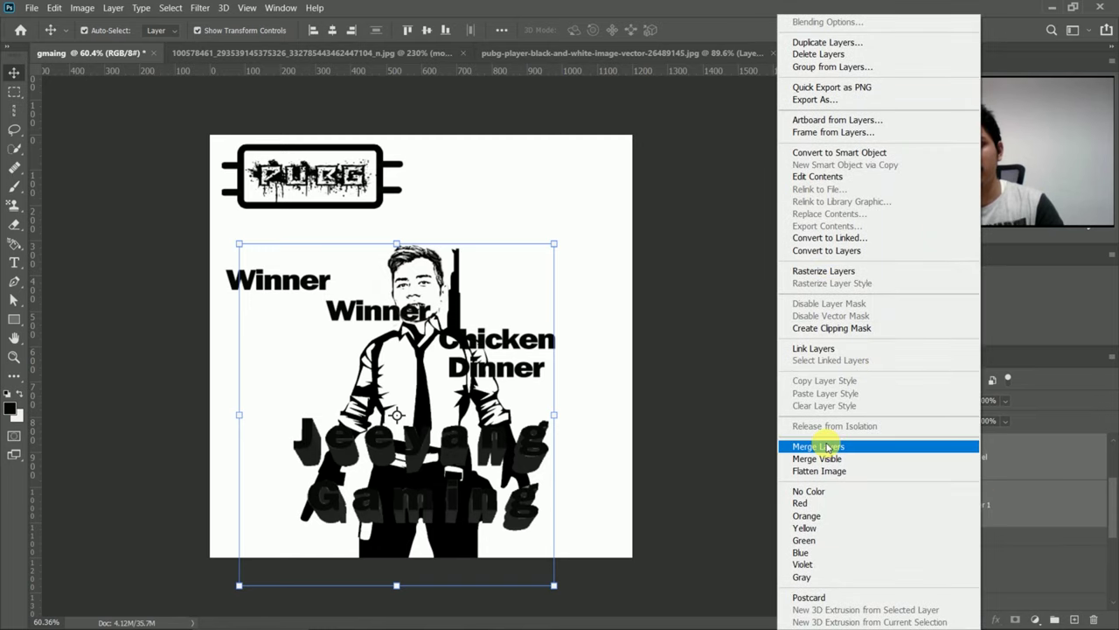
Merge the soldier layers and centre-align the four Winner Winner Chicken Dinner text layers
click(787, 448)
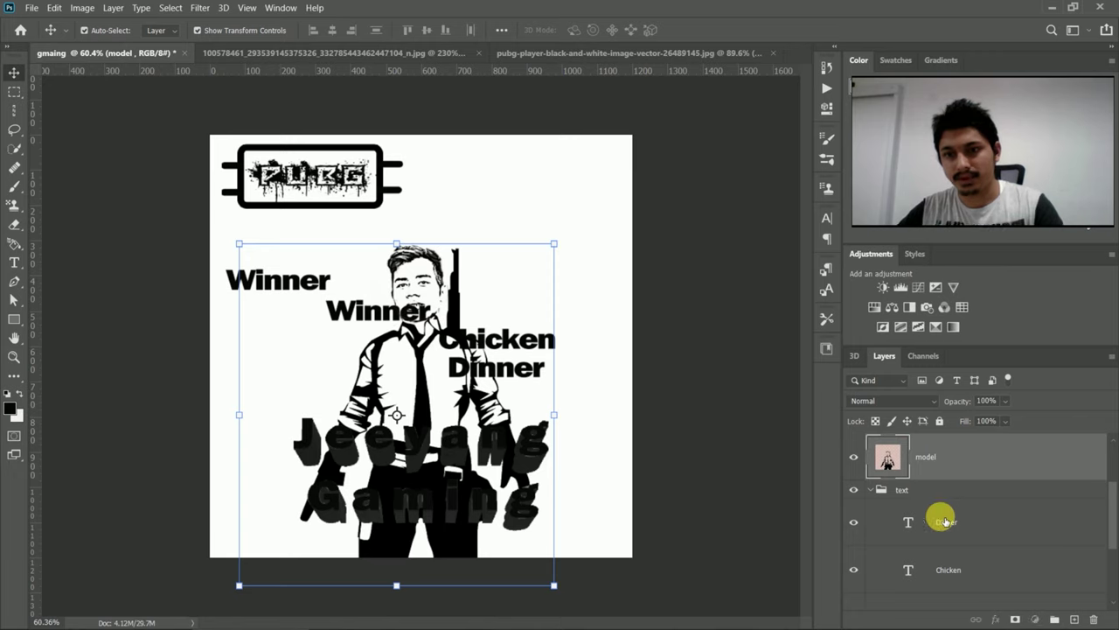
click(945, 521)
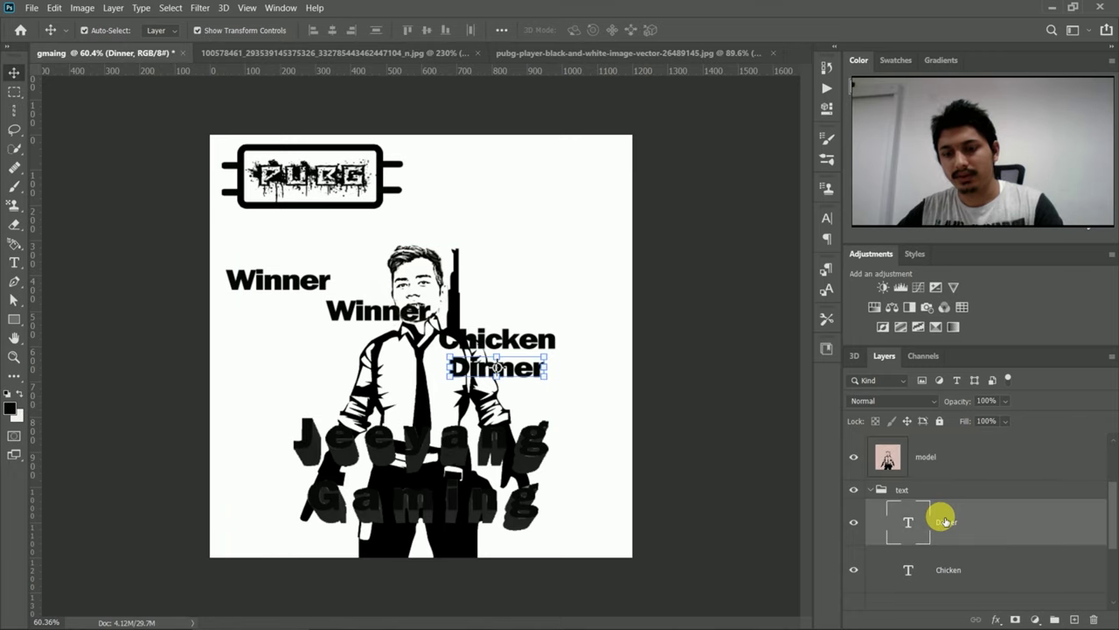
scroll(945, 521, down, 3)
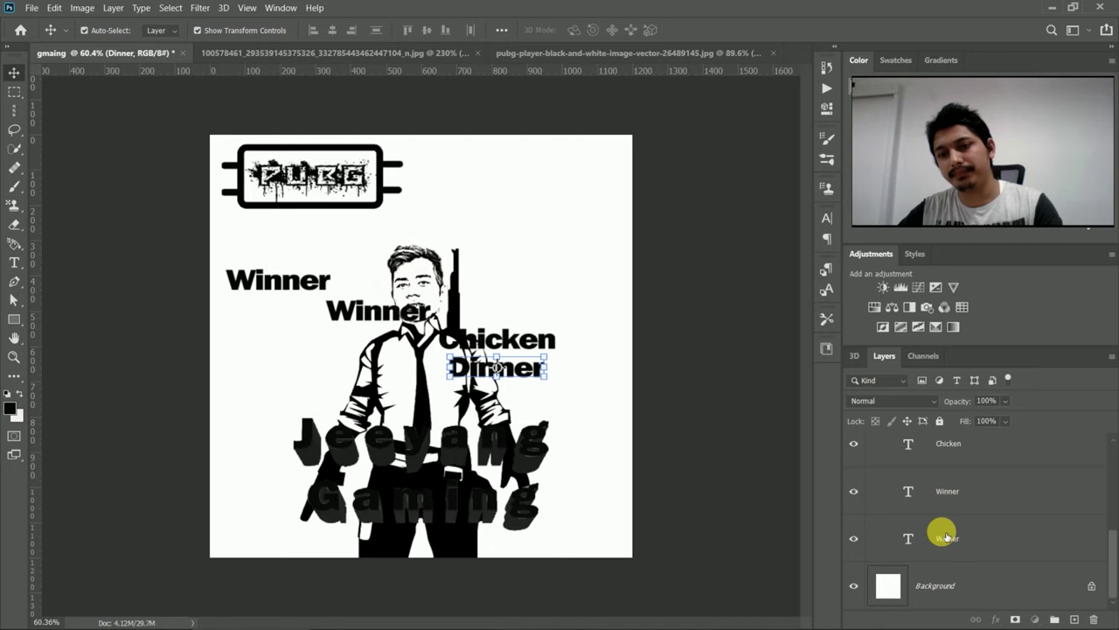
shift+click(946, 535)
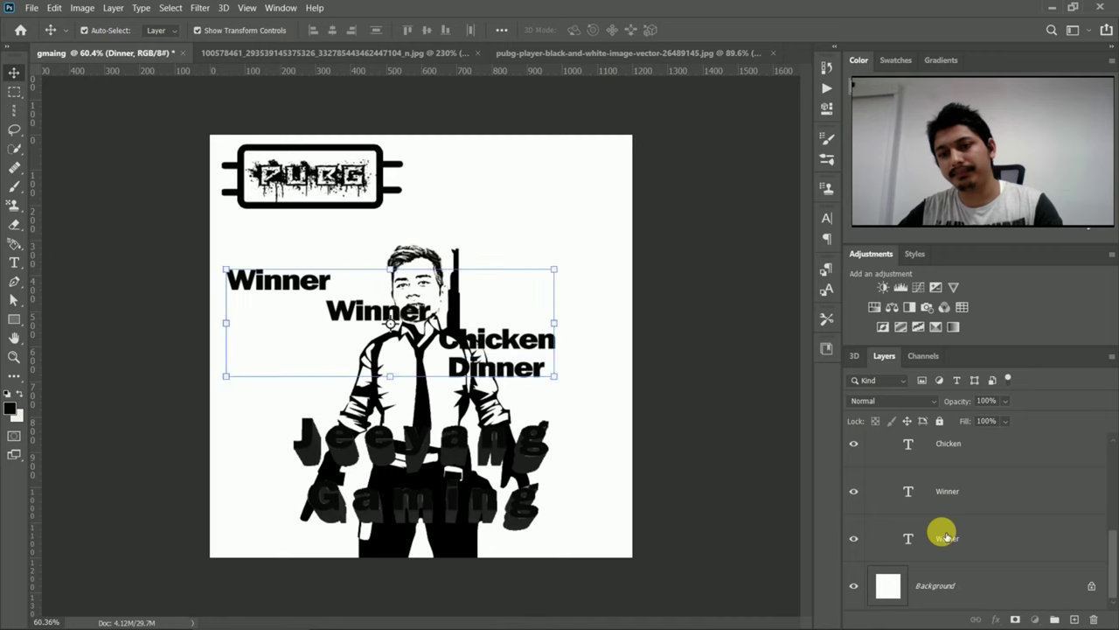
click(334, 31)
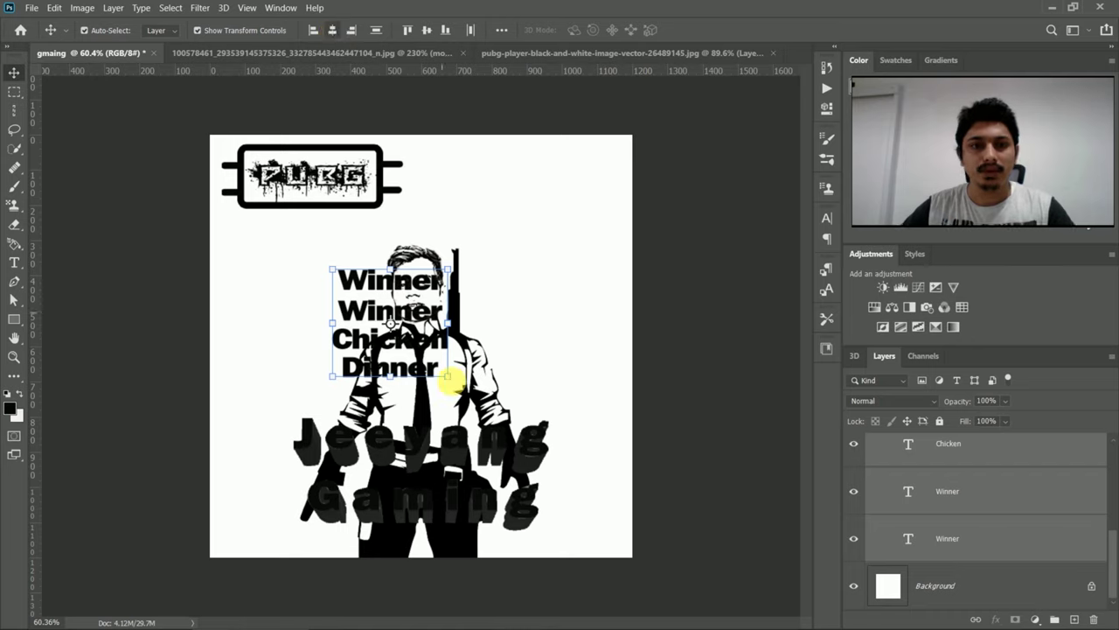
Enlarge the text block to about 225% and move it up over the soldier
drag(472, 401, 604, 487)
drag(485, 372, 425, 289)
scroll(887, 472, up, 3)
key(Return)
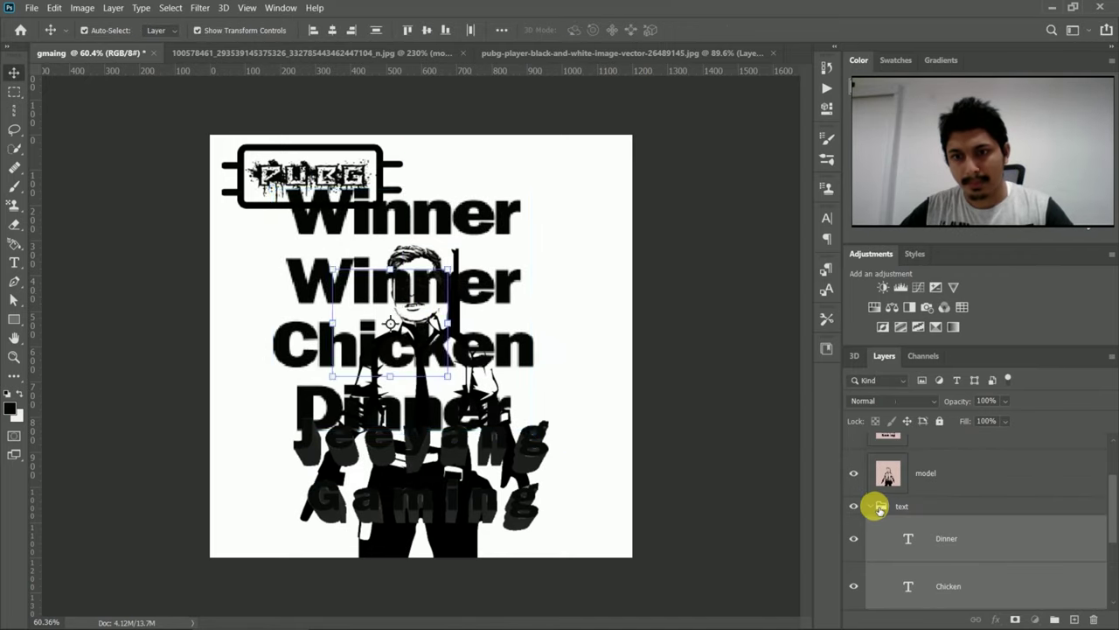
click(879, 509)
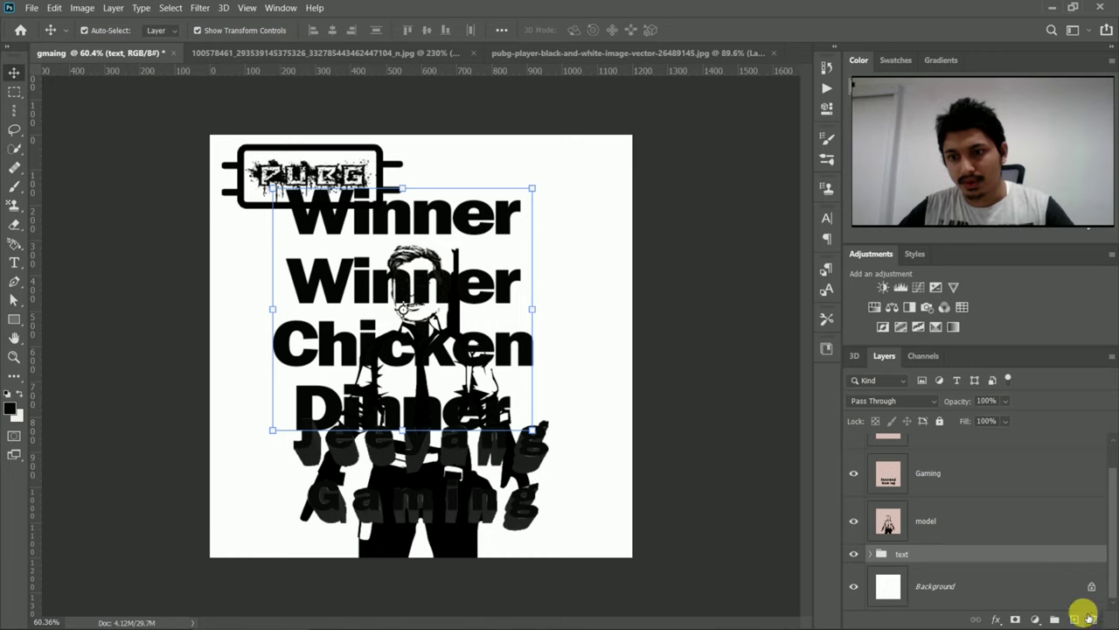
click(892, 590)
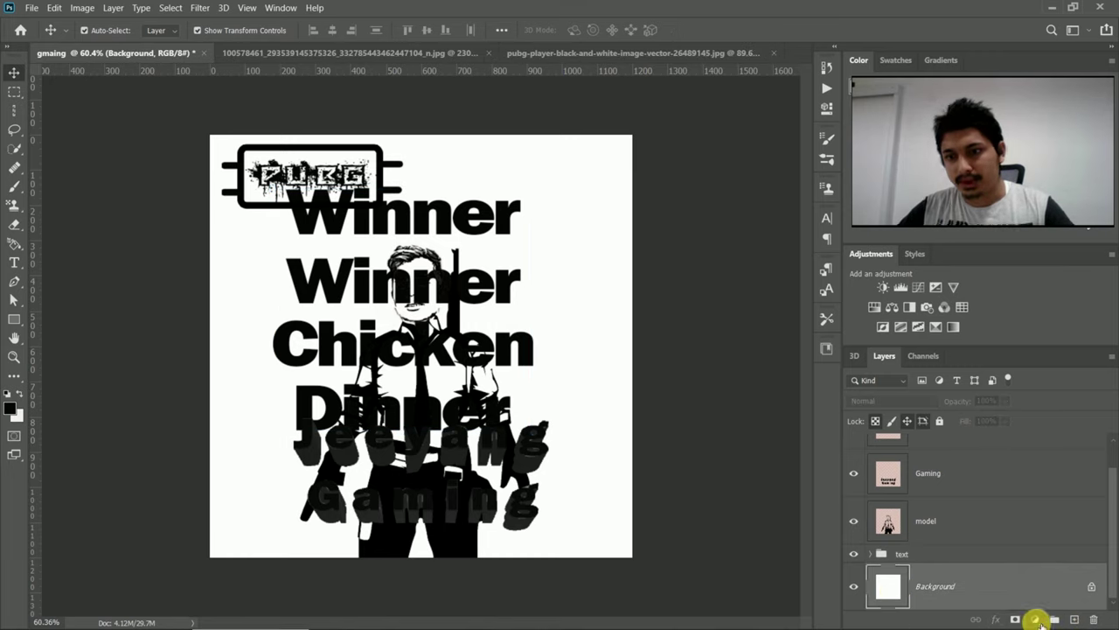
Add a Solid Color fill layer in pale yellow f3f478 behind the artwork
click(1036, 619)
click(1014, 370)
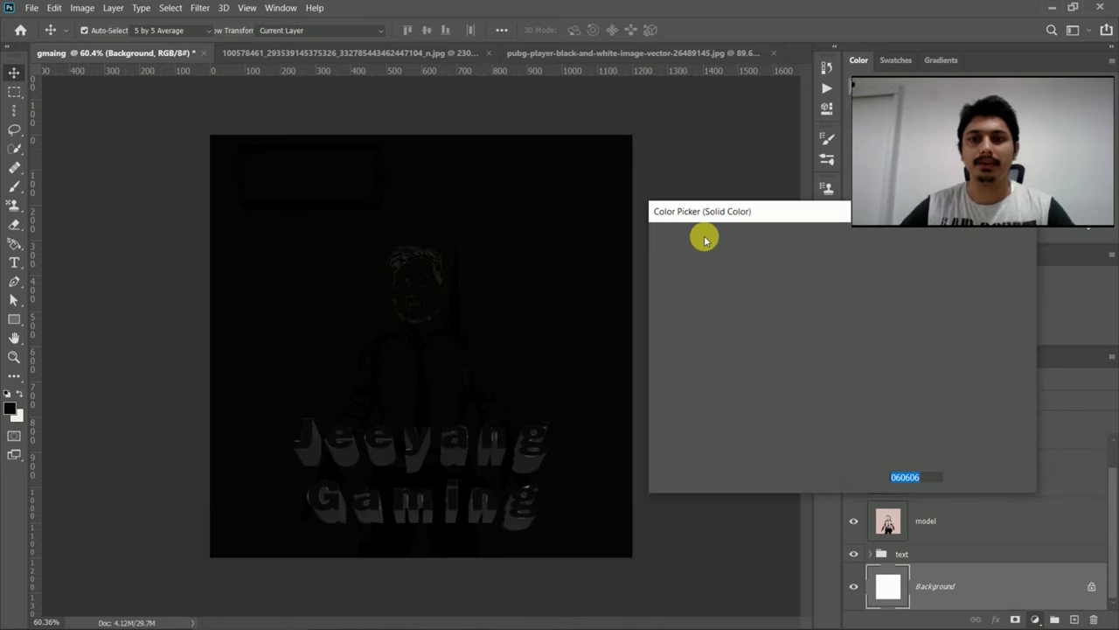
click(858, 374)
drag(858, 391, 858, 399)
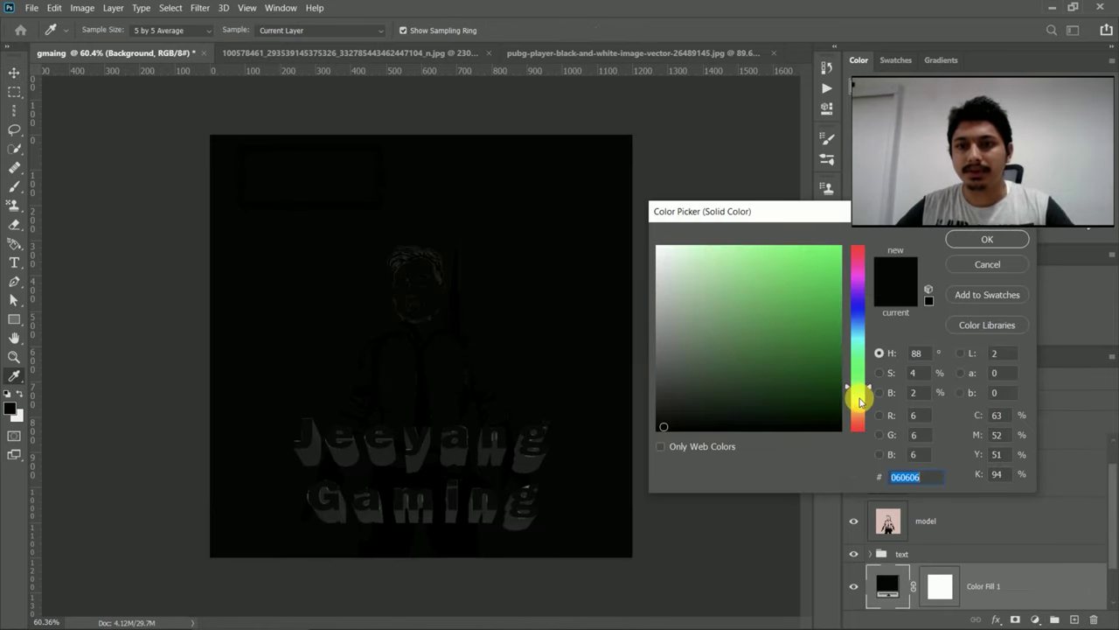
click(757, 258)
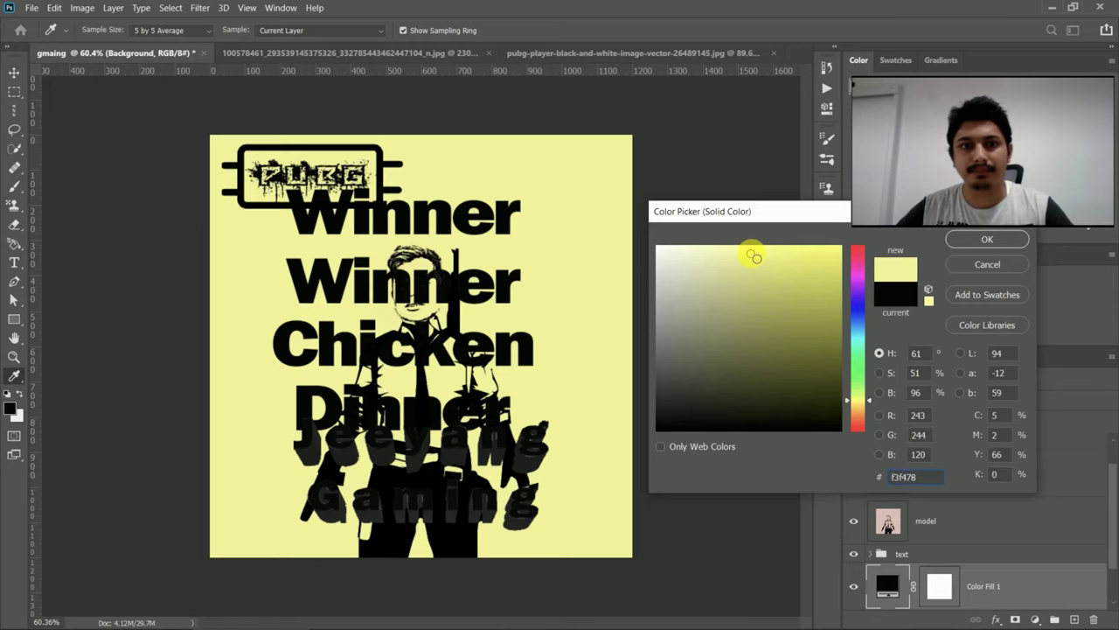
click(984, 242)
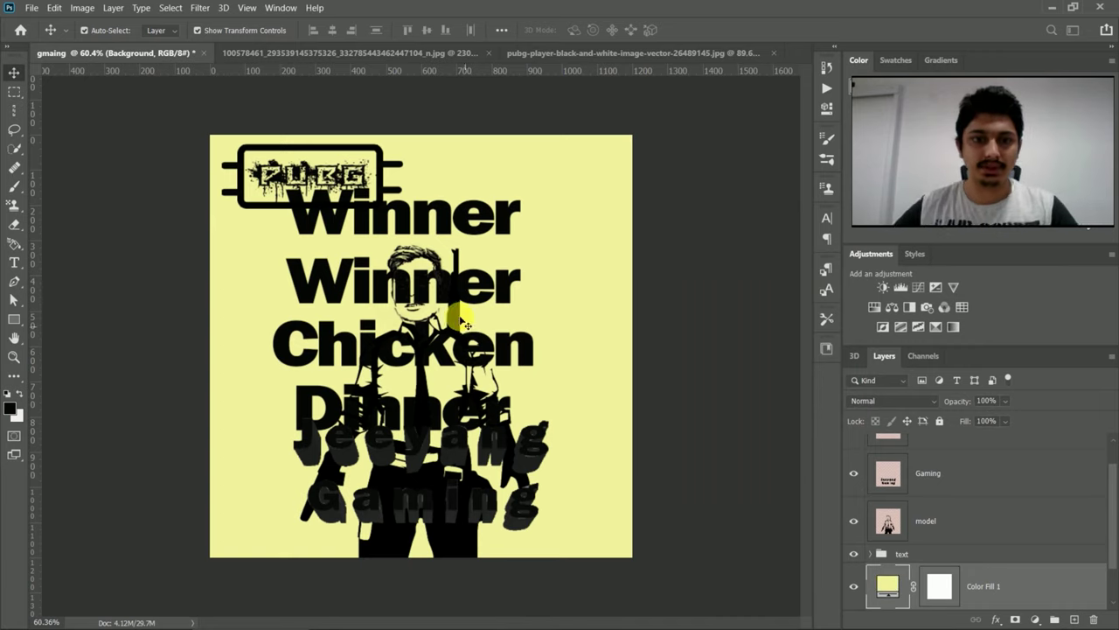
click(445, 302)
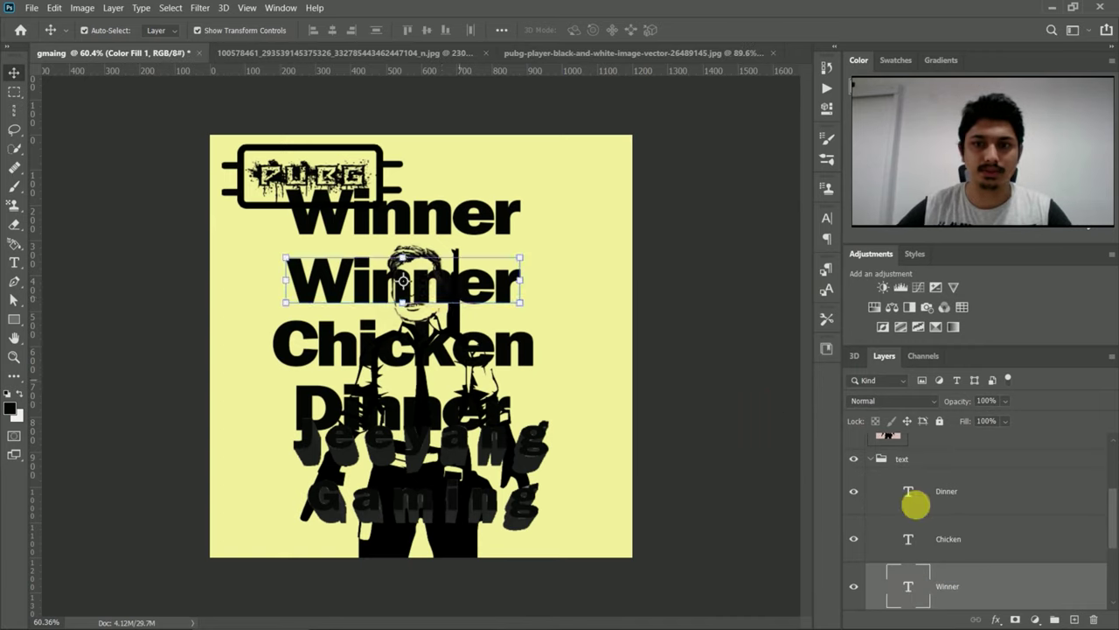
Scale down the Winner Winner Chicken Dinner group and move it to the top-right corner
click(878, 458)
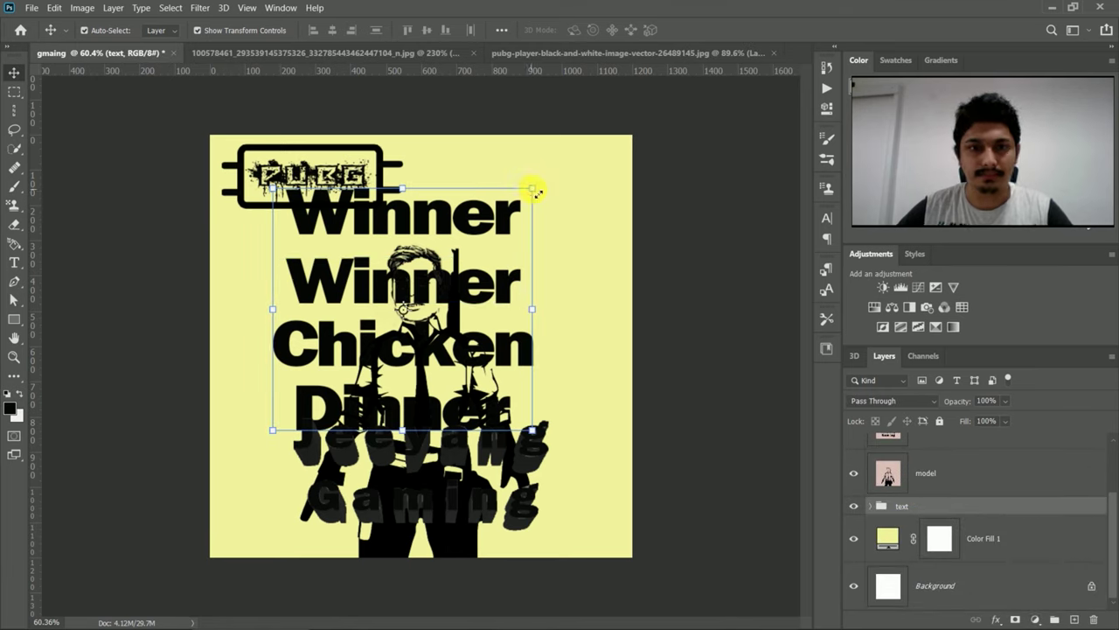
mouse_move(533, 189)
mouse_down()
mouse_move(411, 353)
mouse_move(354, 345)
mouse_move(560, 222)
mouse_move(555, 201)
mouse_up()
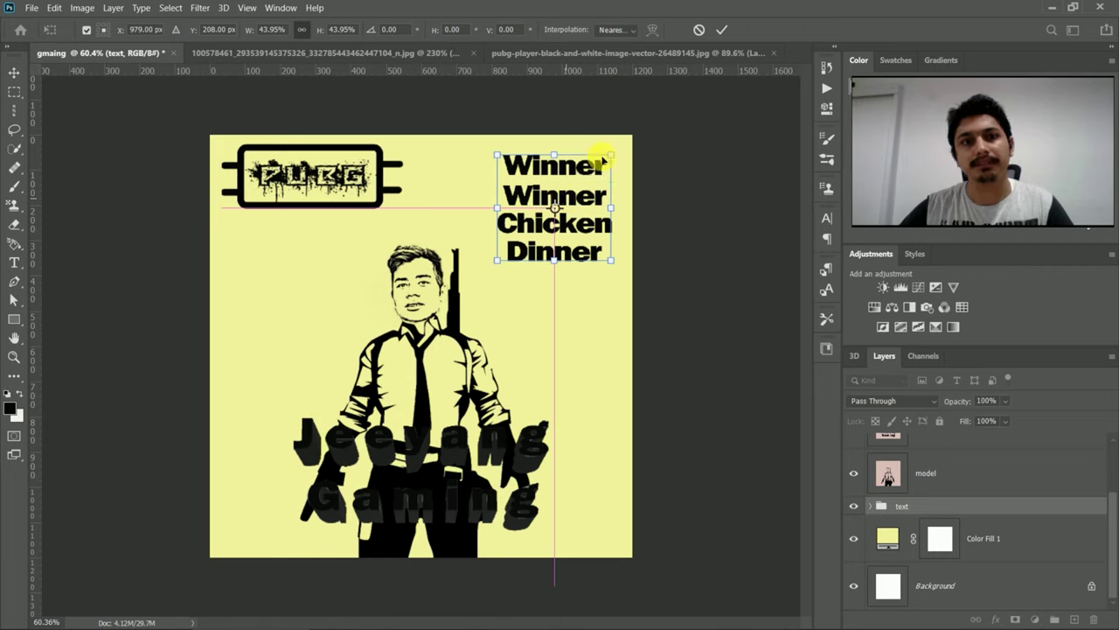
click(722, 30)
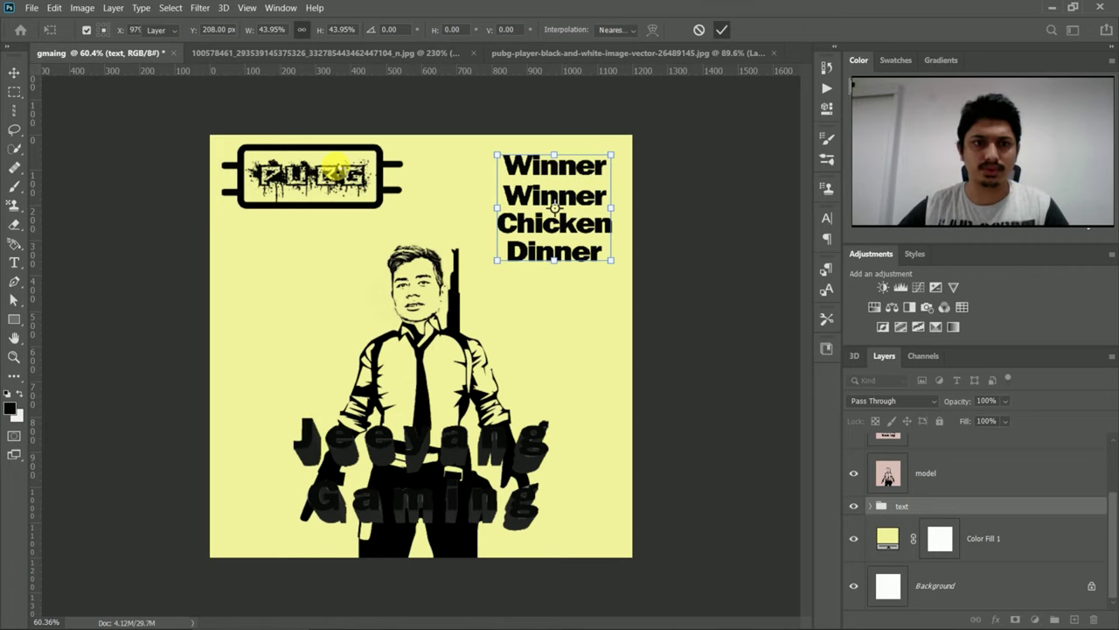
click(339, 166)
drag(339, 168, 340, 185)
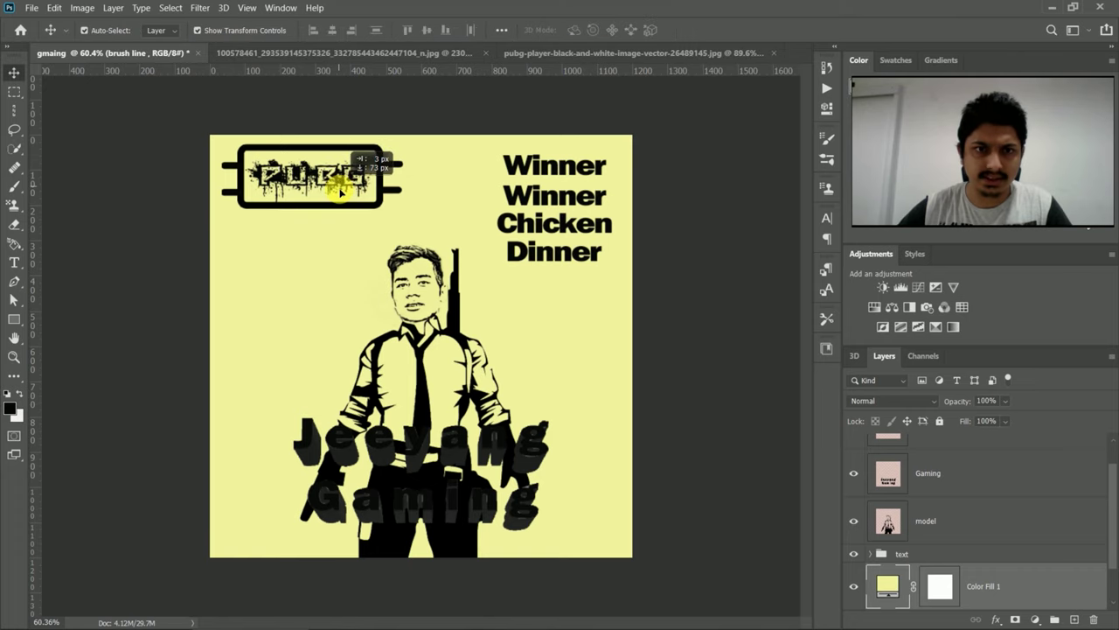
Nudge the PUBG logo and add horizontal and vertical guides at the top and left margins
click(301, 169)
drag(301, 169, 304, 166)
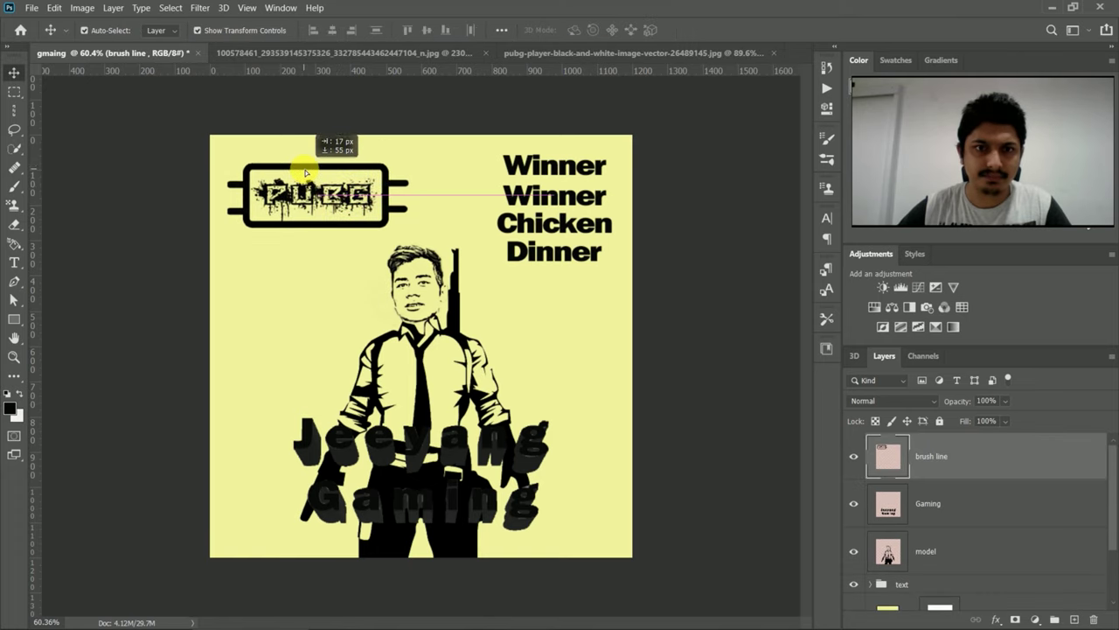
drag(304, 167, 316, 166)
mouse_move(343, 72)
mouse_down()
mouse_move(349, 162)
mouse_move(353, 153)
mouse_up()
drag(43, 113, 50, 117)
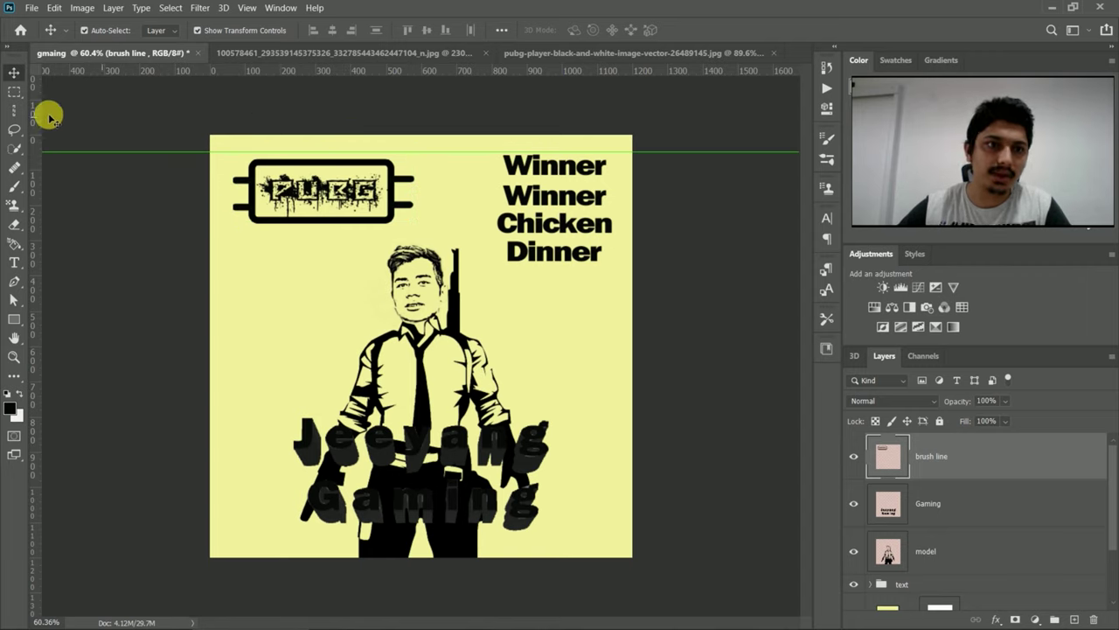
drag(38, 112, 230, 111)
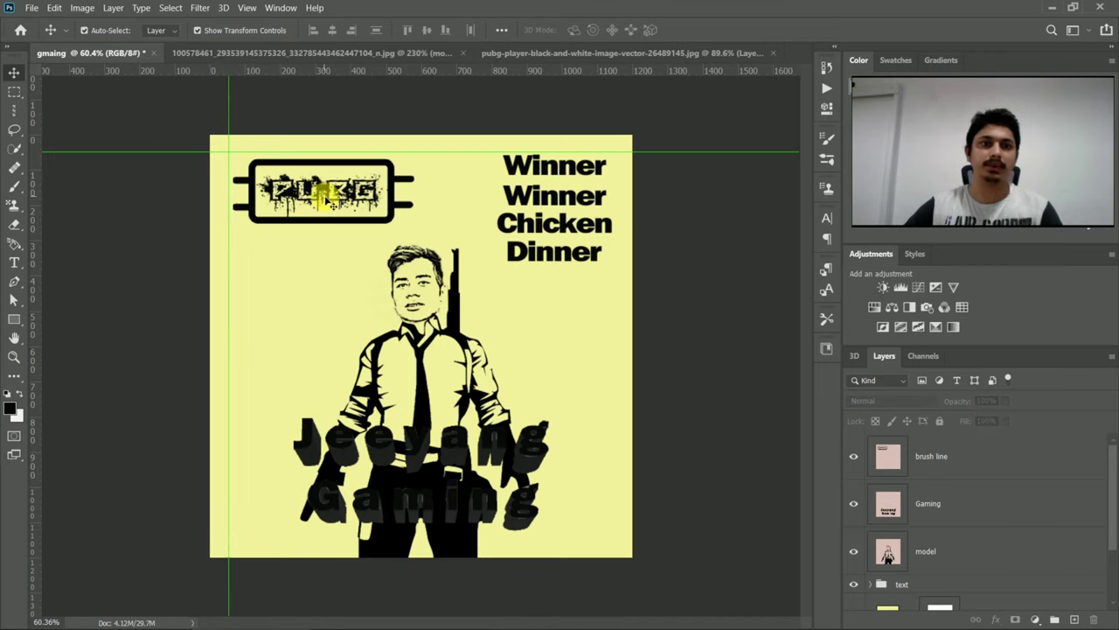
Shift the PUBG logo left so it lines up with the left guide
click(325, 198)
click(338, 187)
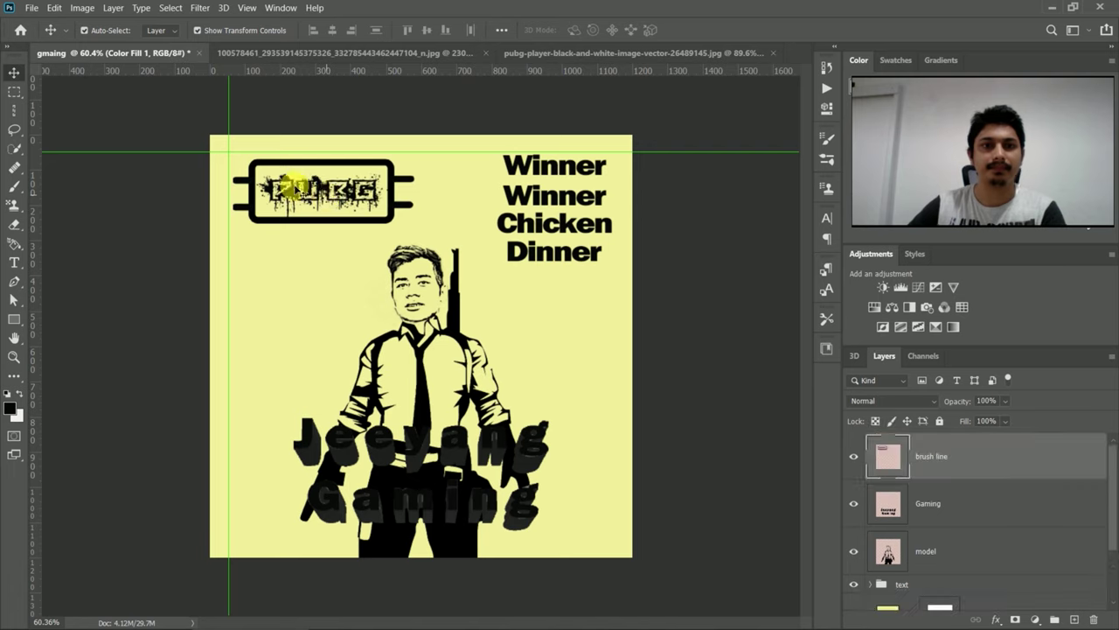
drag(339, 188, 334, 187)
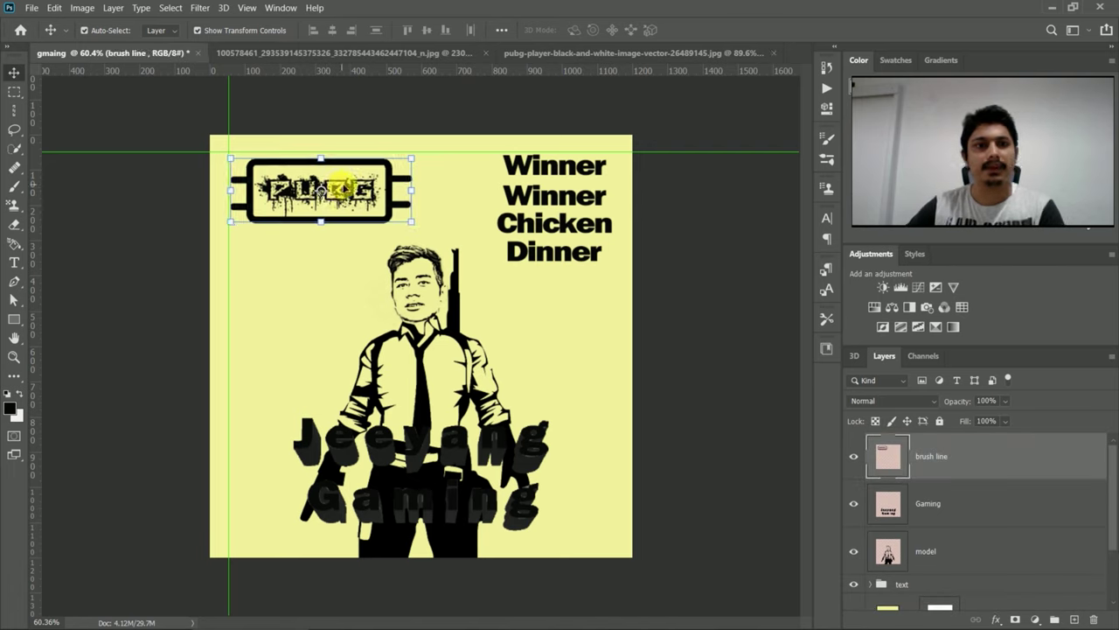
click(651, 312)
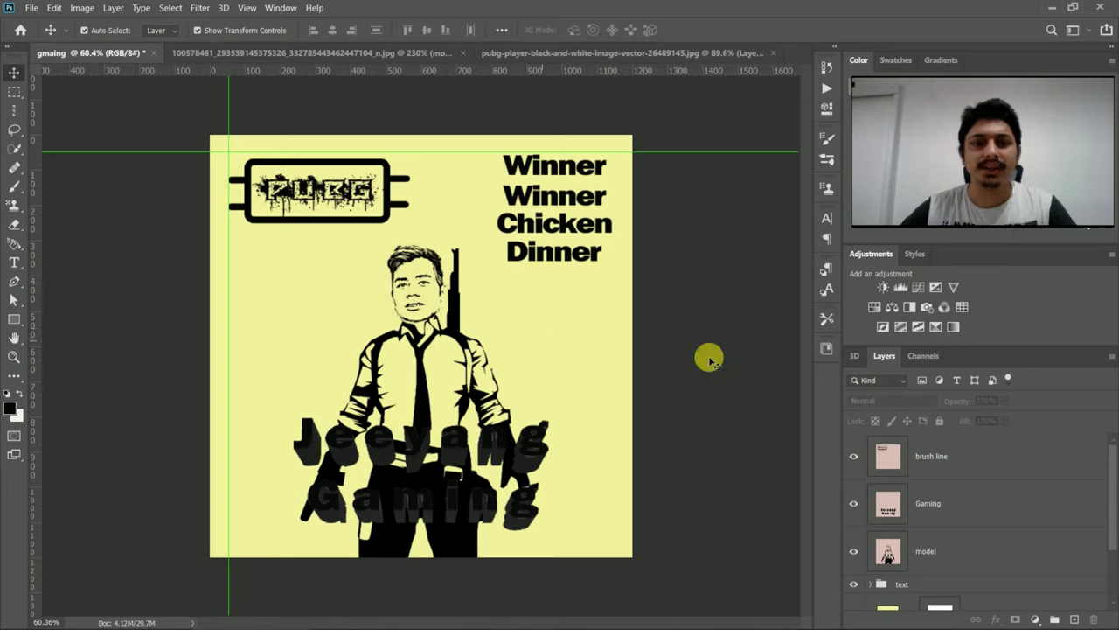
click(451, 449)
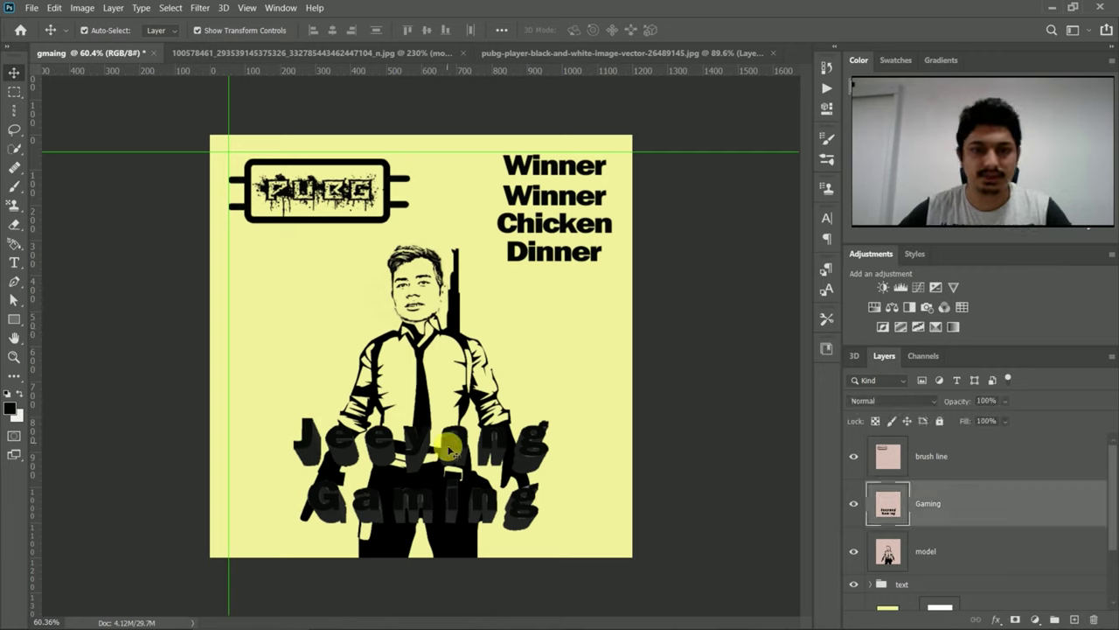
Drop the Jeeyang Gaming text slightly lower on the soldier, then select the soldier layer
mouse_move(451, 449)
mouse_down()
mouse_move(400, 464)
mouse_move(460, 472)
mouse_up()
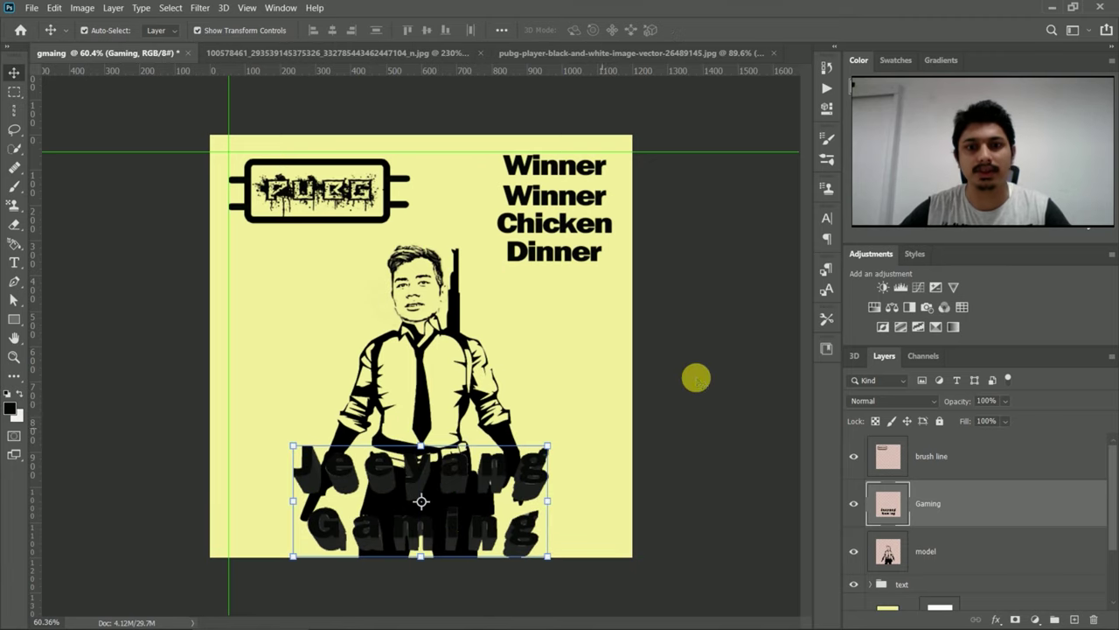
click(443, 385)
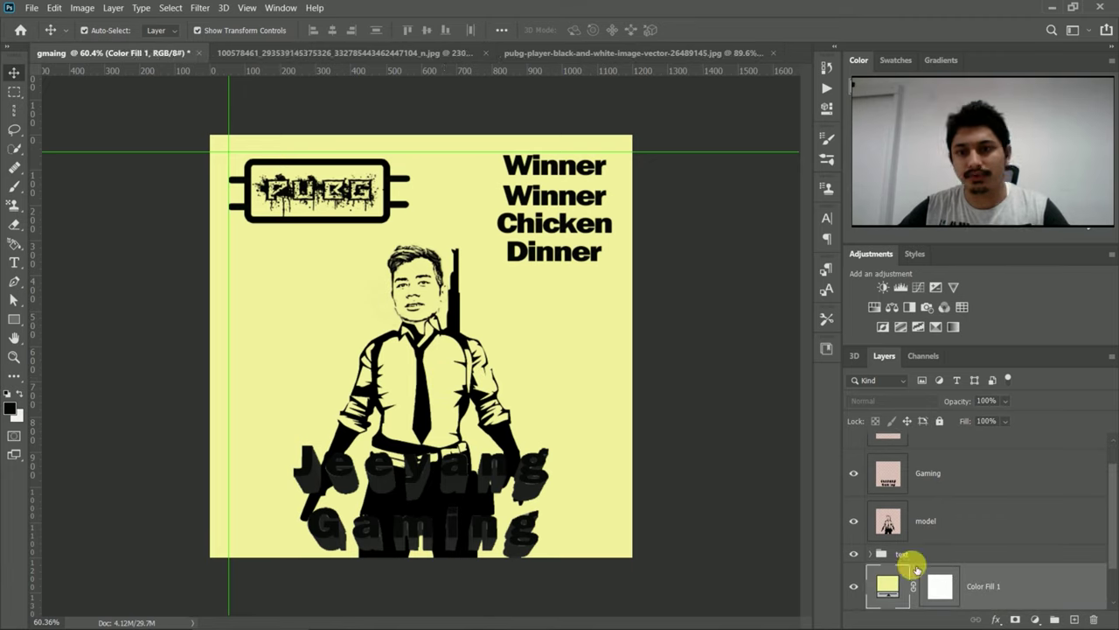
scroll(927, 530, up, 1)
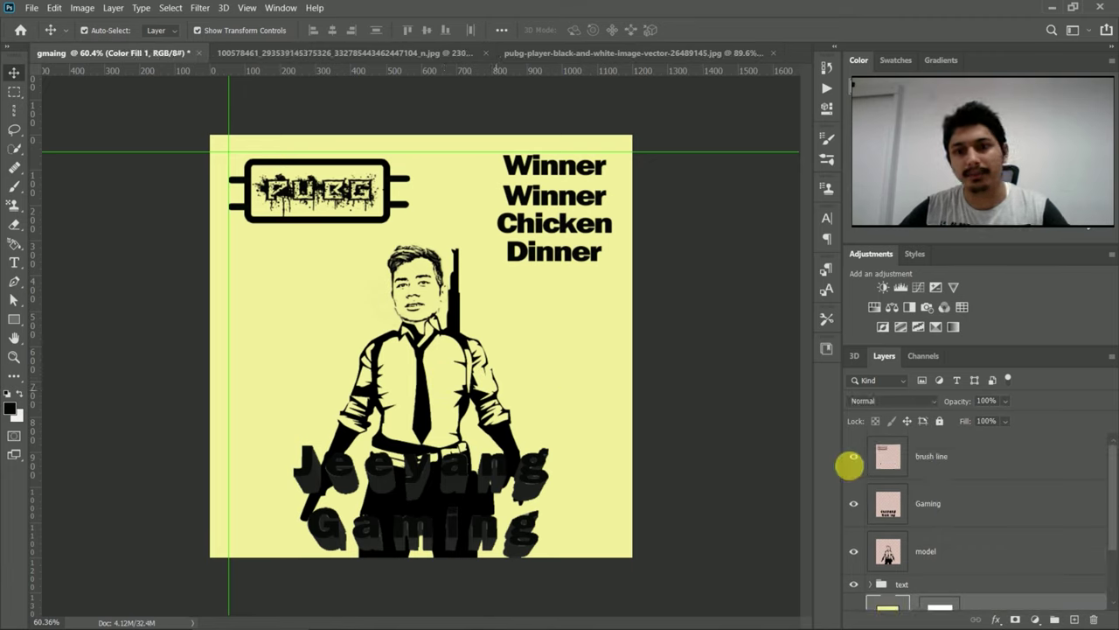
click(899, 554)
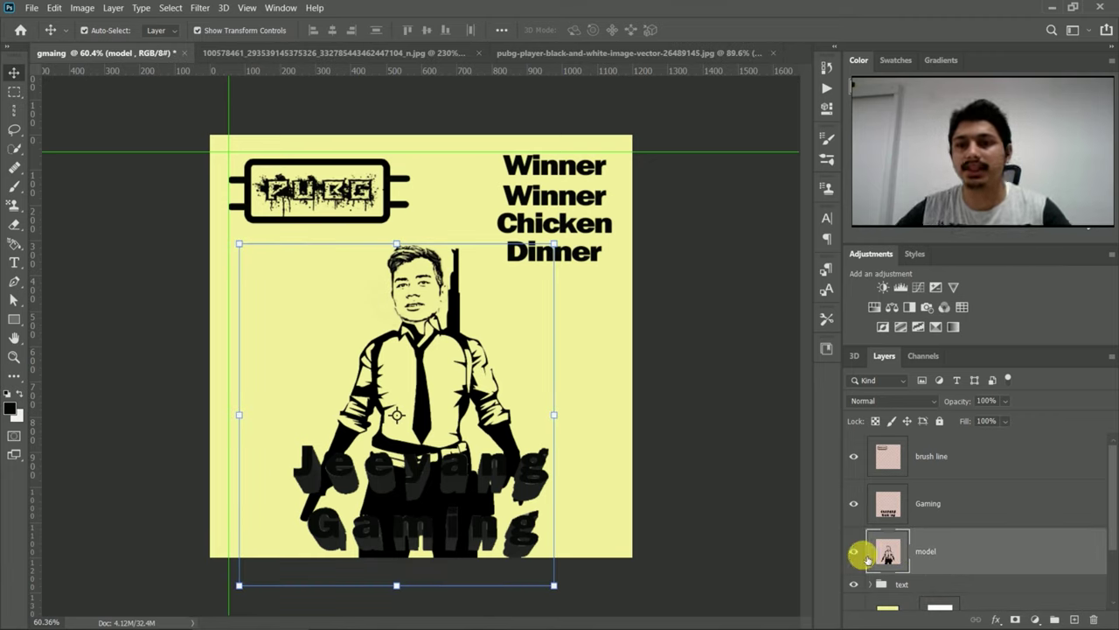
click(915, 257)
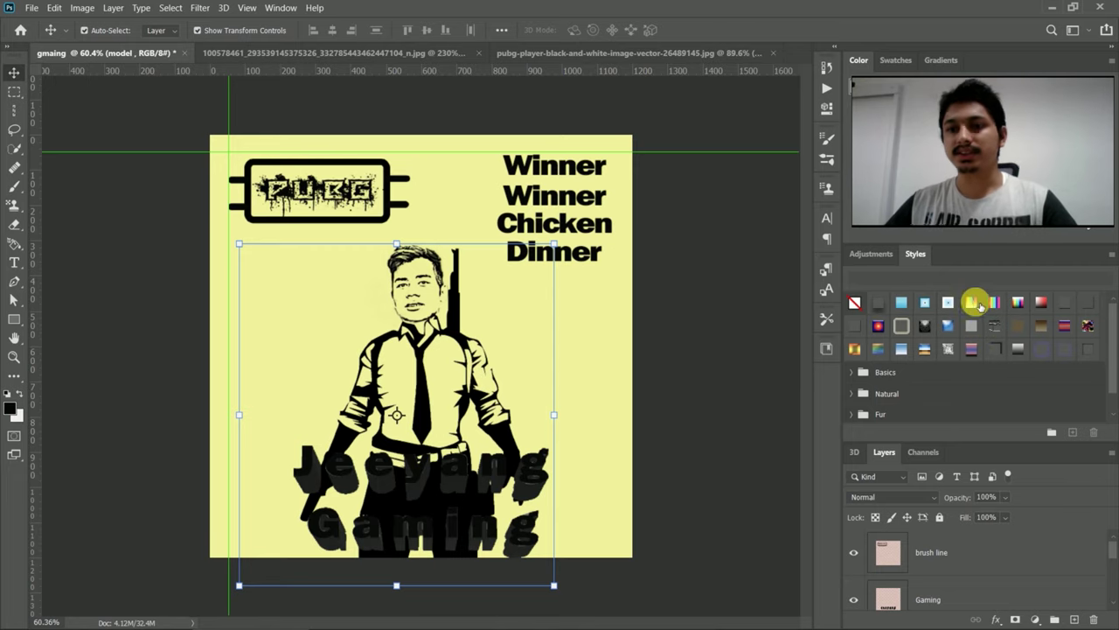
Try blue, dark blue and light blue glossy preset styles on the soldier
click(280, 8)
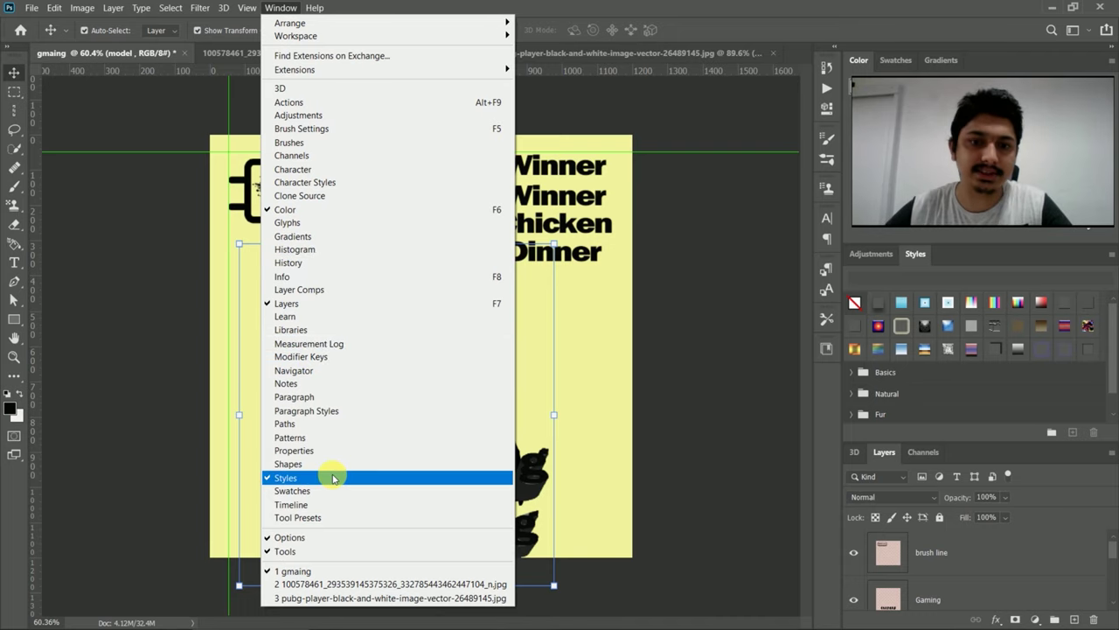
click(904, 306)
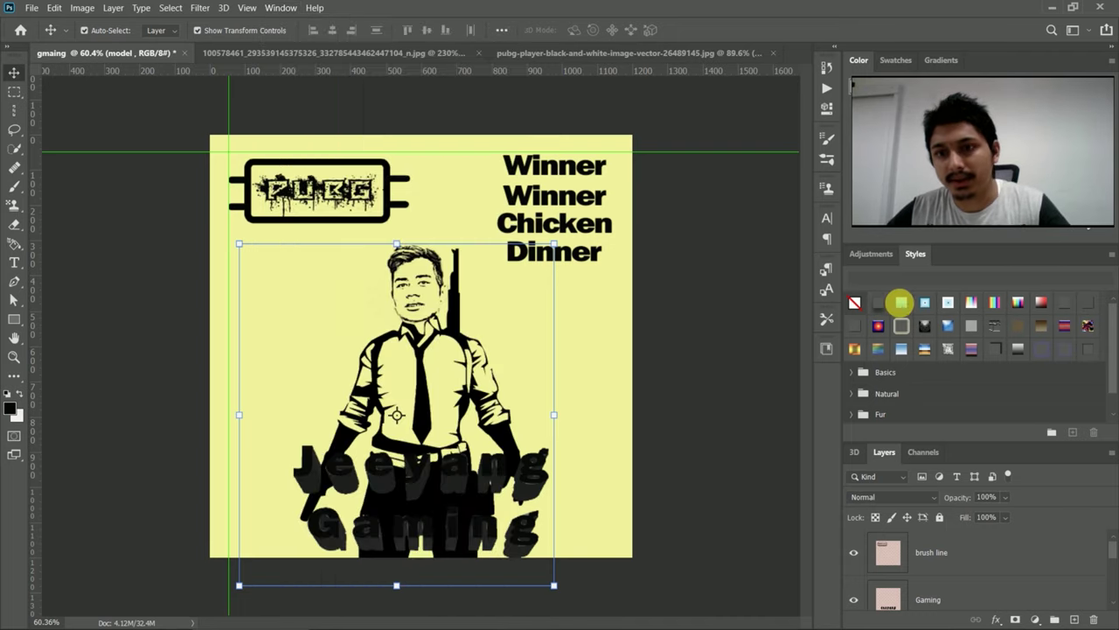
click(904, 304)
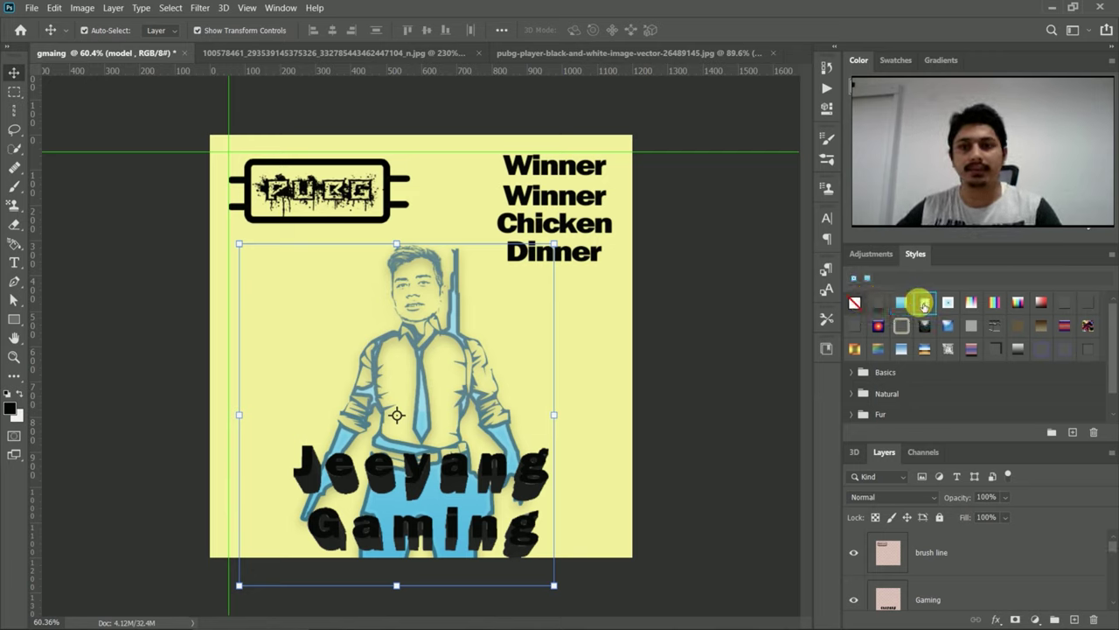
click(924, 304)
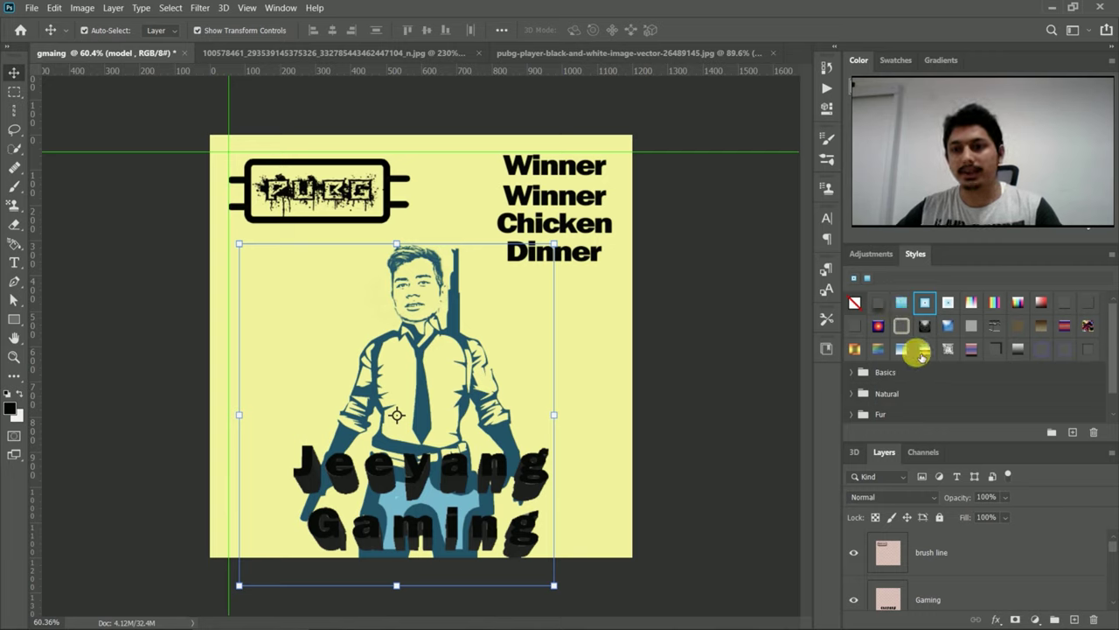
click(902, 350)
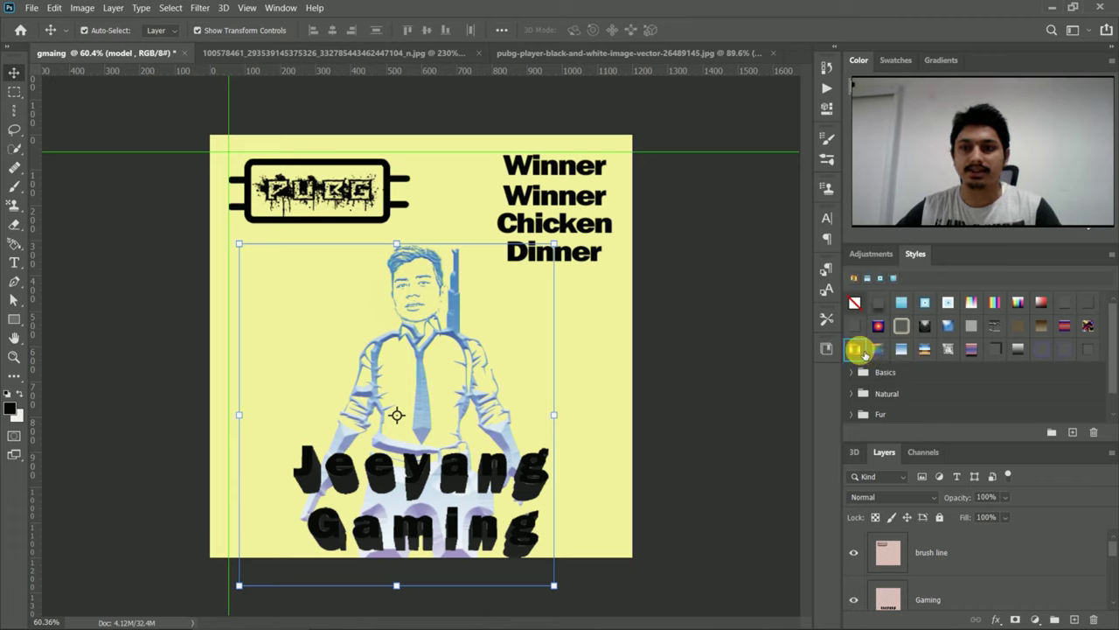
Settle on the gold-brown gradient preset style for the soldier figure
click(860, 351)
scroll(932, 361, down, 1)
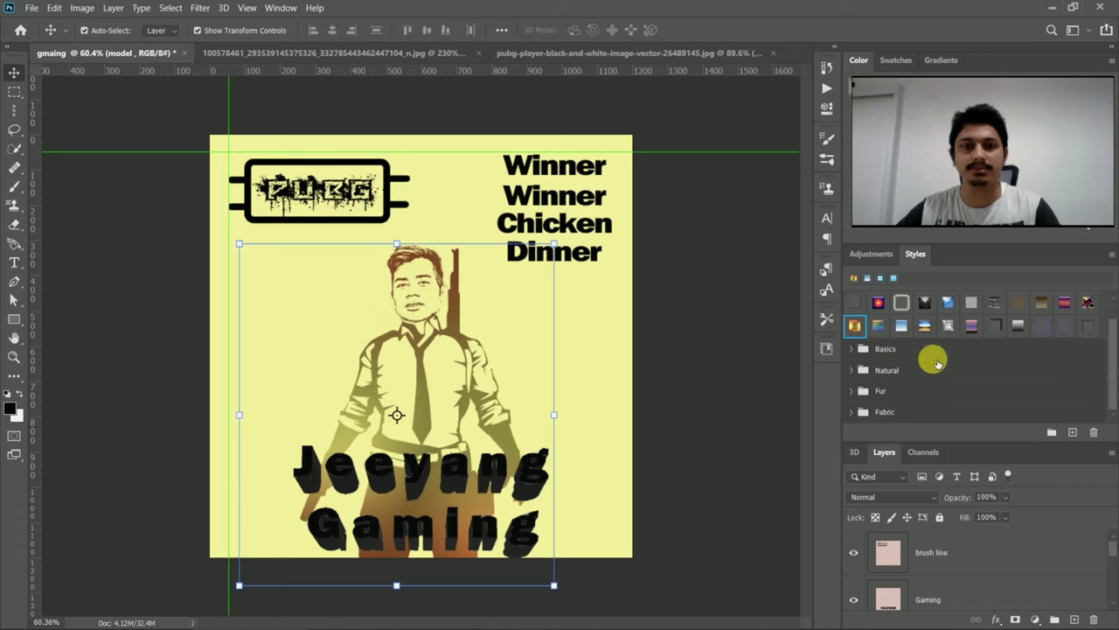
click(851, 349)
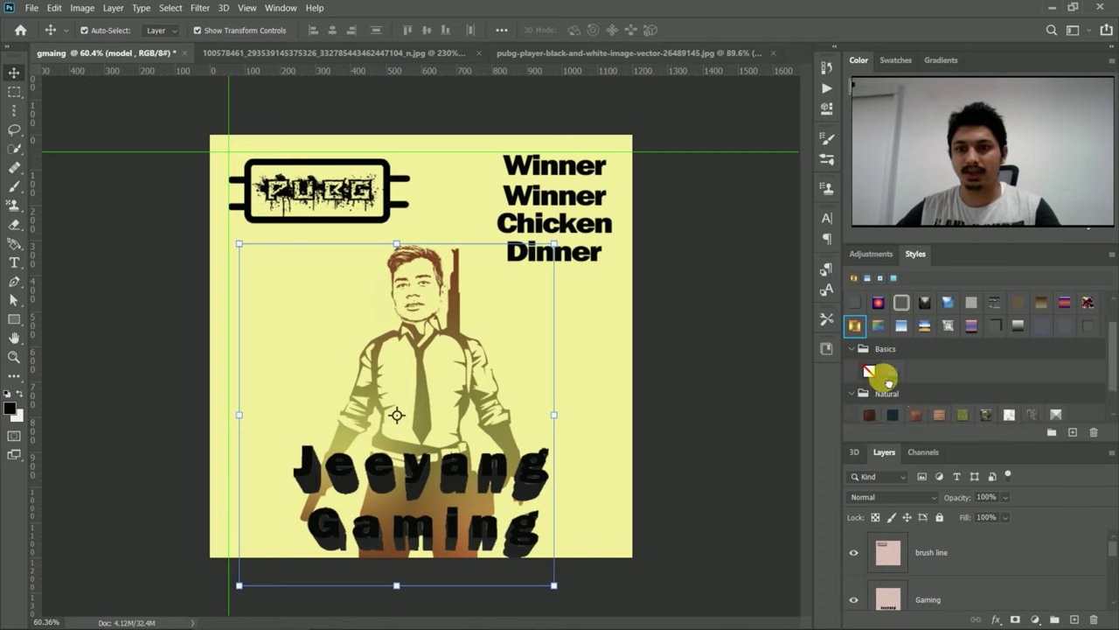
click(885, 393)
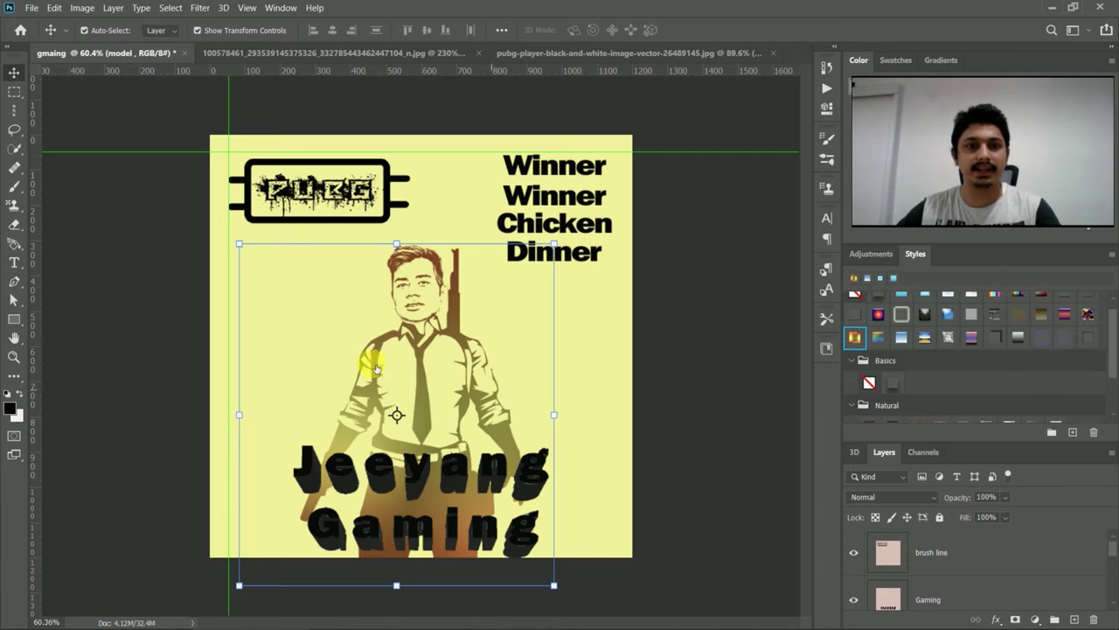
click(717, 262)
click(709, 352)
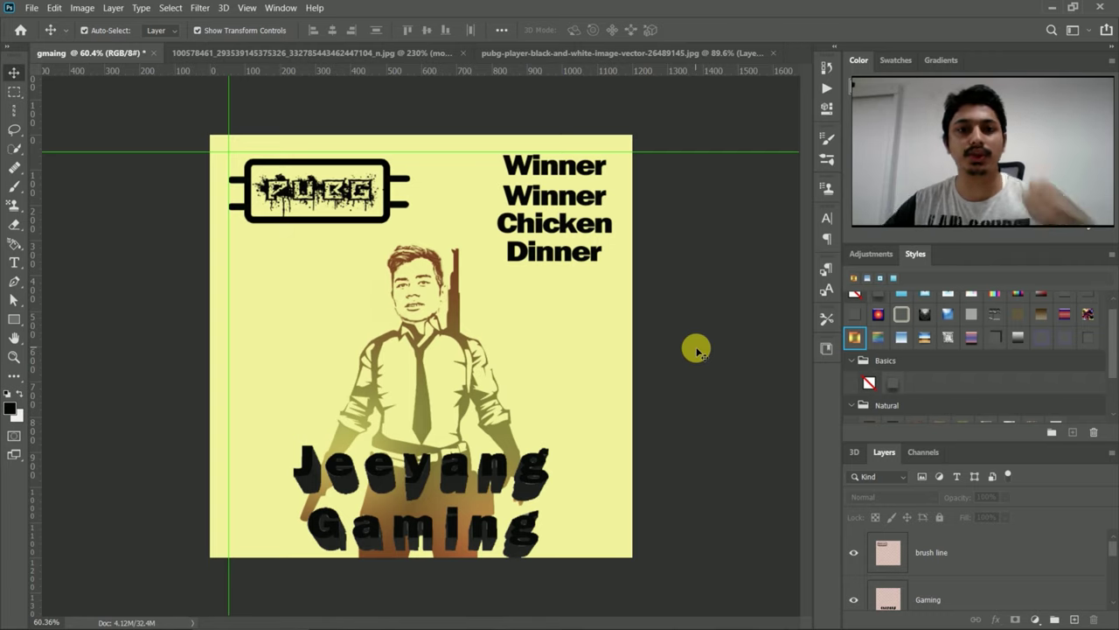
click(604, 353)
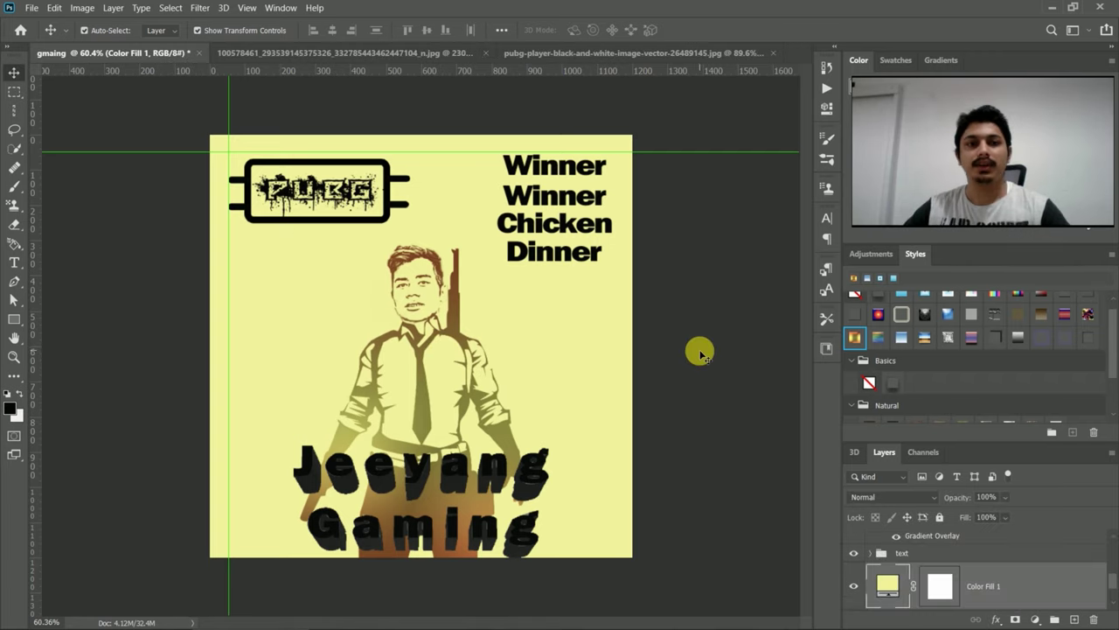